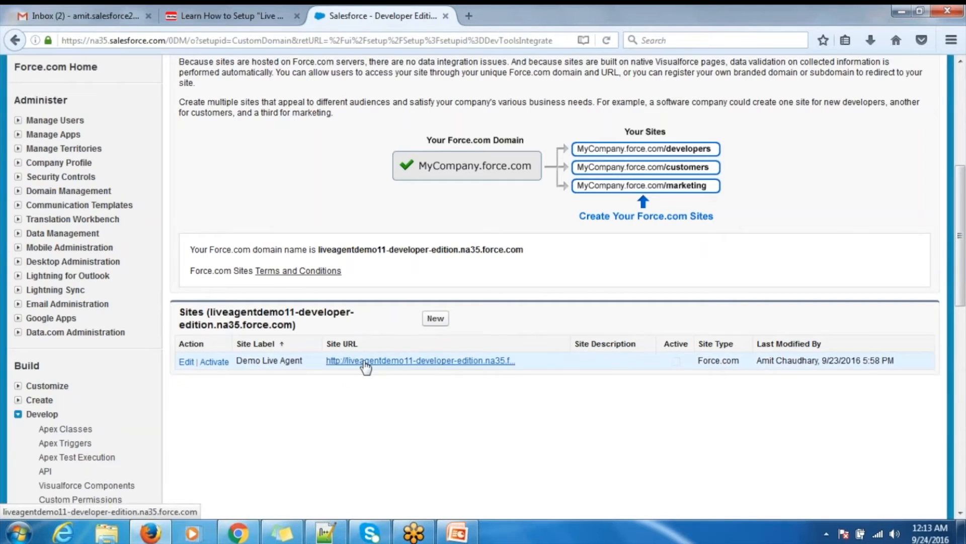
Open the Demo Live Agent site's details, activate the site, and dismiss the Salesforce1 mobile app banner.
left_click(262, 360)
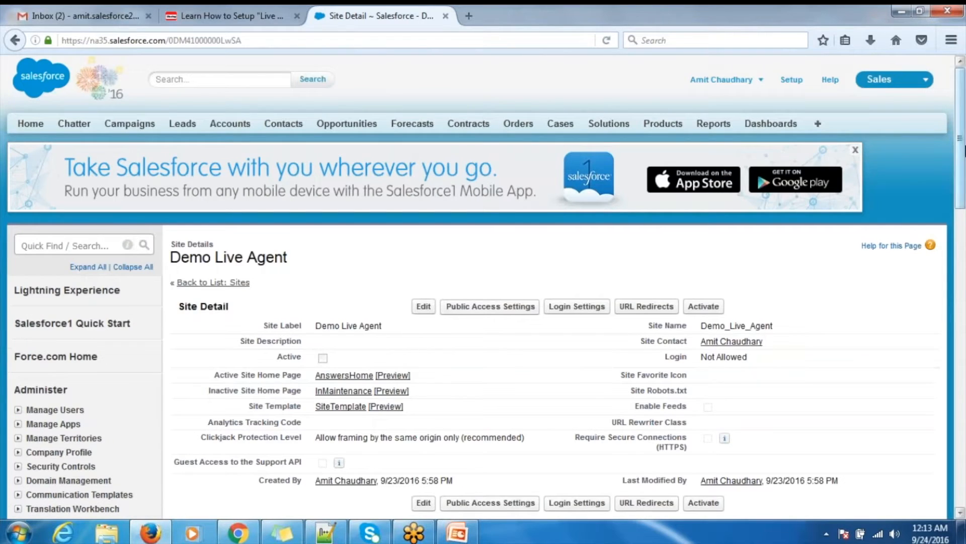
scroll(962, 136, "down", 3)
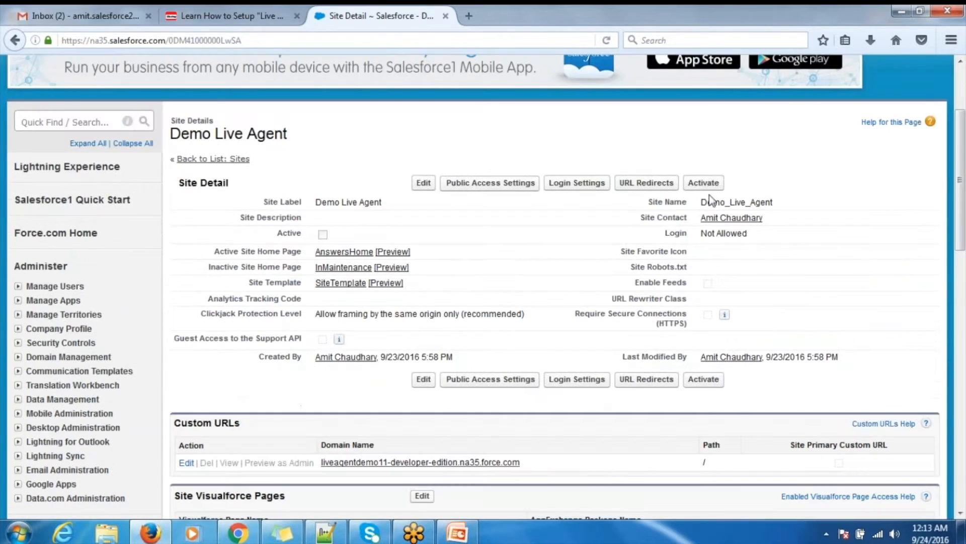
left_click(703, 184)
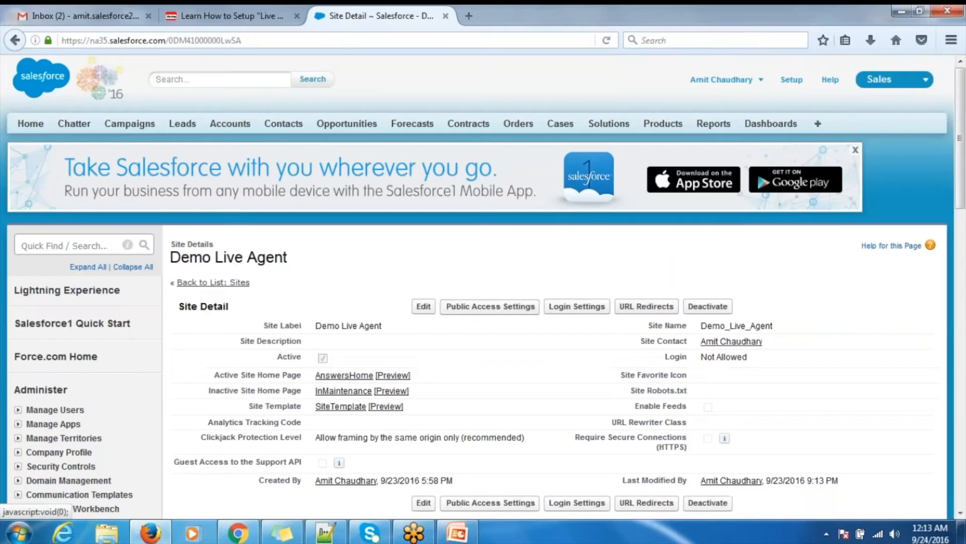
left_click(854, 151)
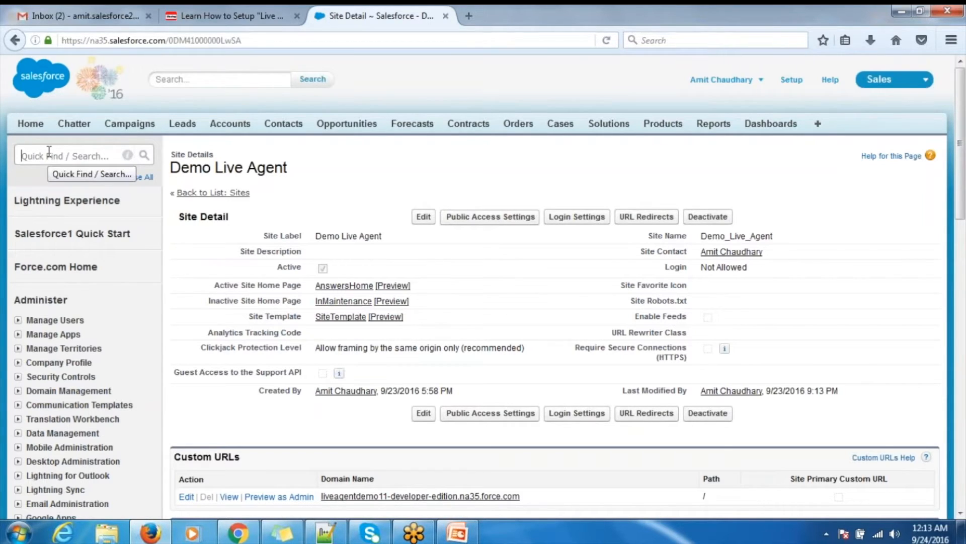
Search Setup for "live" and open the Live Agent Settings page.
type("l")
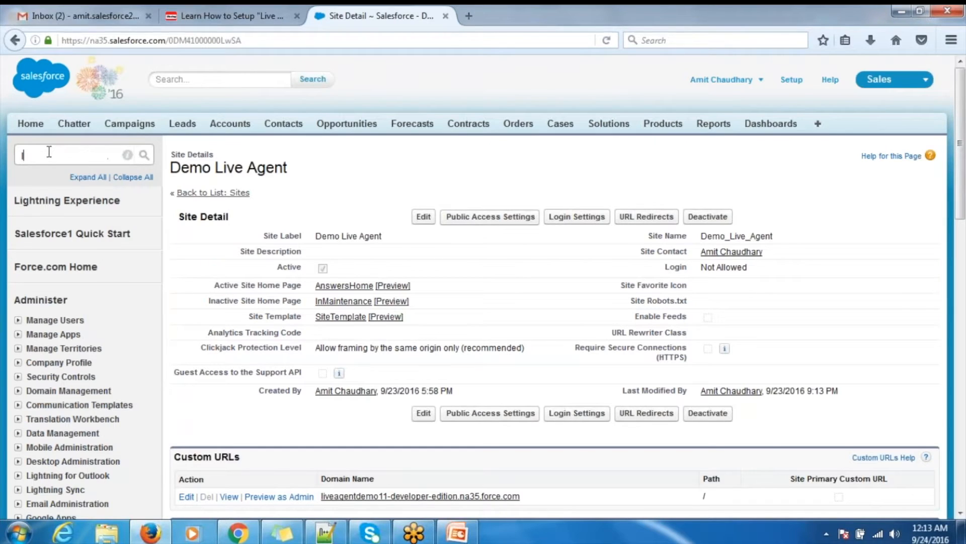
type("i")
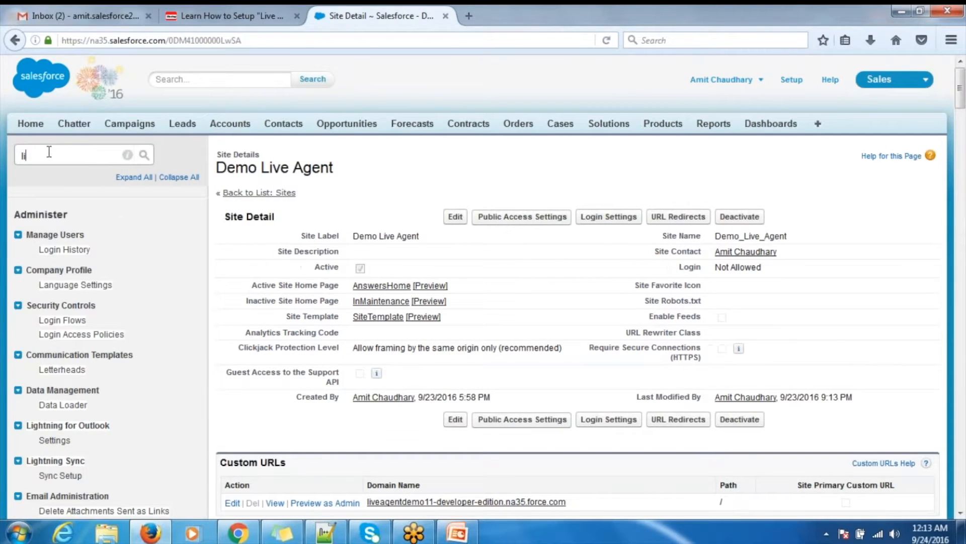
left_click(791, 79)
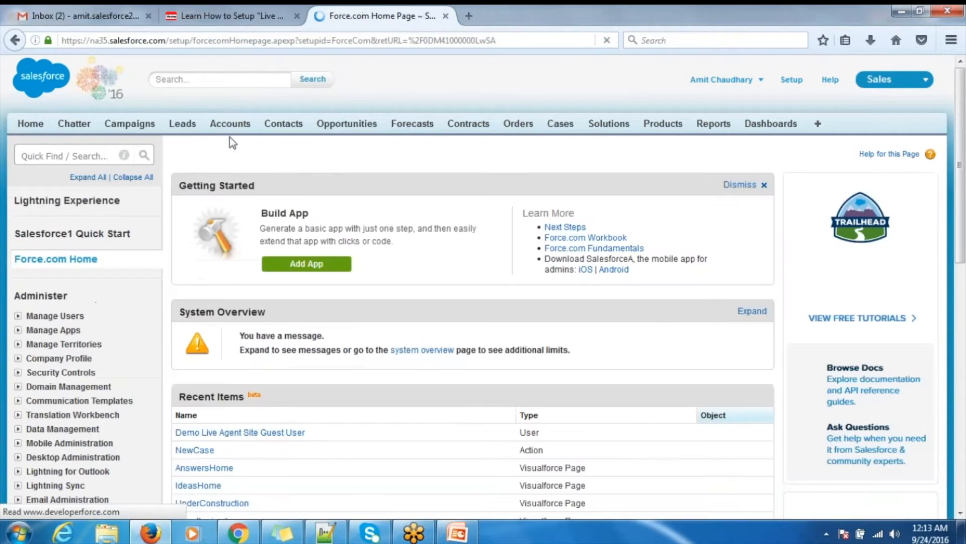
left_click(113, 151)
type("live")
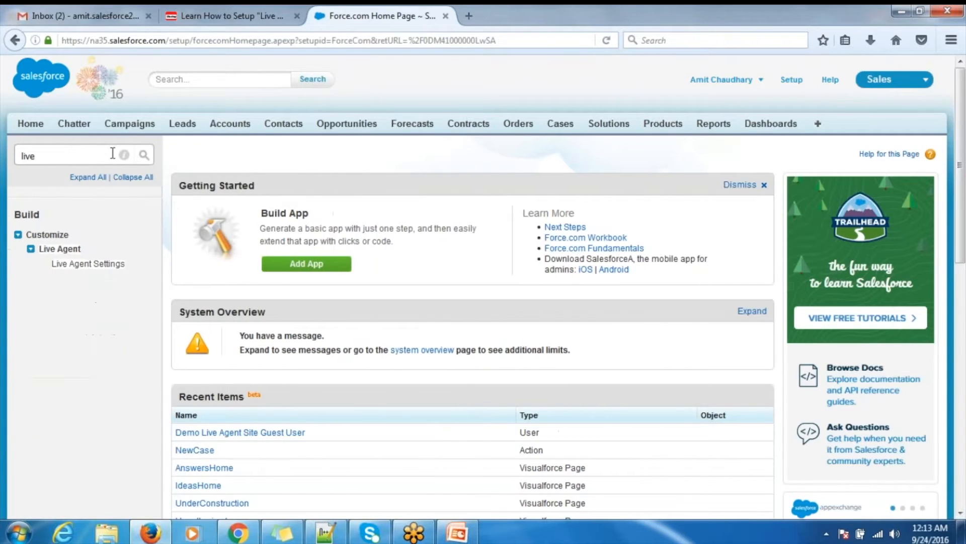
left_click(101, 265)
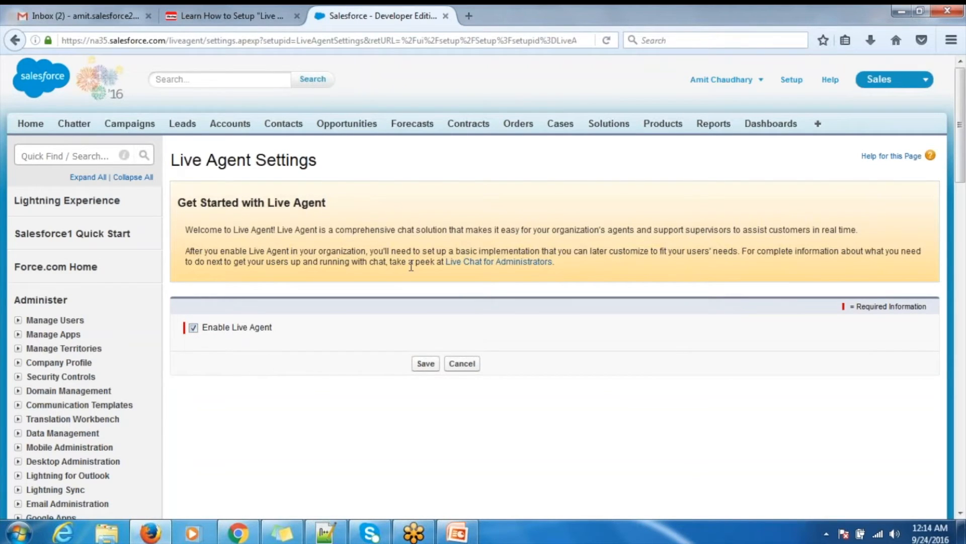
View the Live Chat for Administrators guide in a separate tab, then return to Live Agent Settings and close the guide.
right_click(480, 266)
left_click(483, 272)
left_click(510, 7)
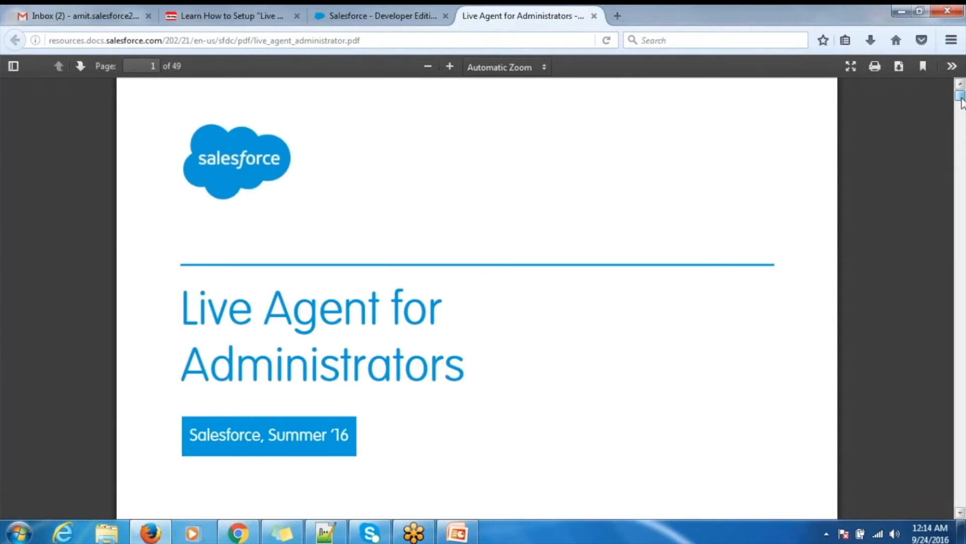
mouse_move(962, 102)
left_mouse_down()
mouse_move(963, 169)
mouse_move(962, 97)
left_mouse_up()
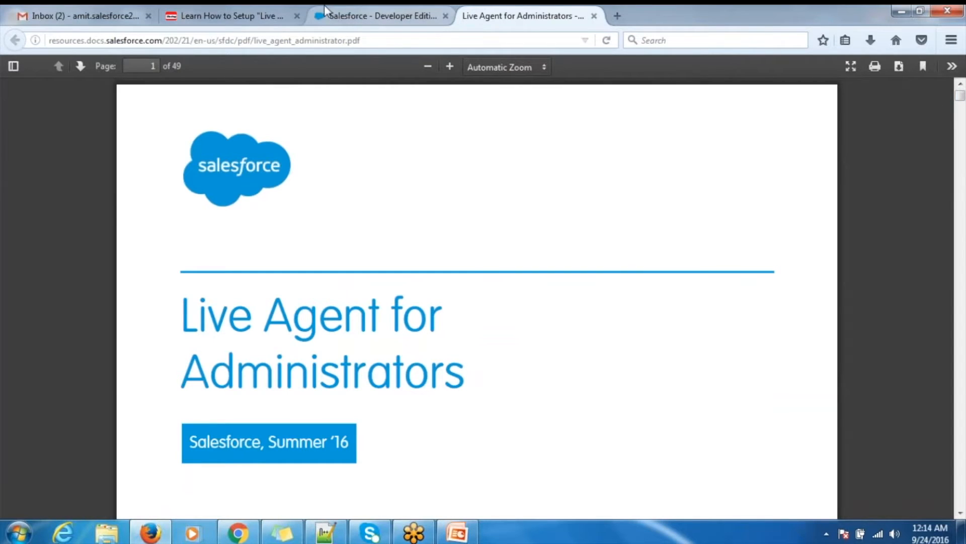
left_click(365, 14)
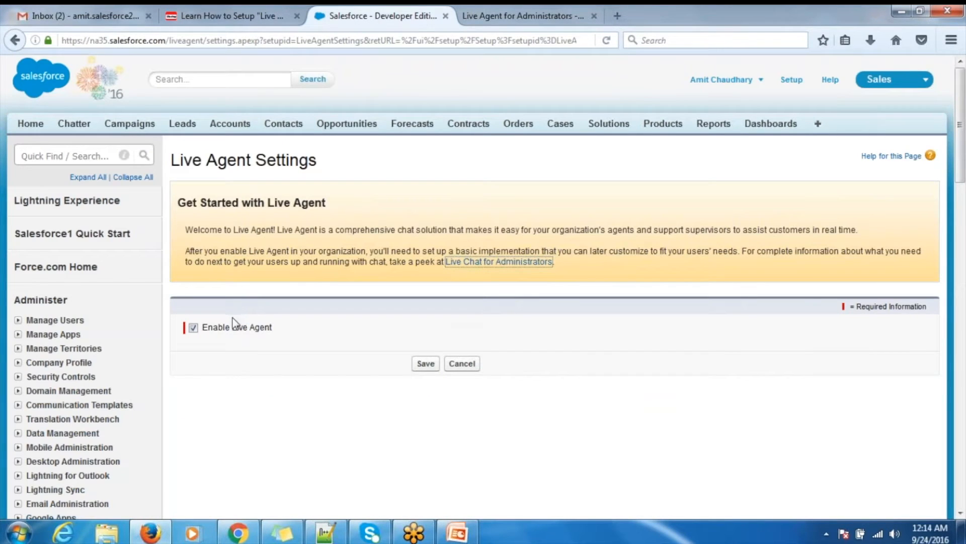
left_click(594, 15)
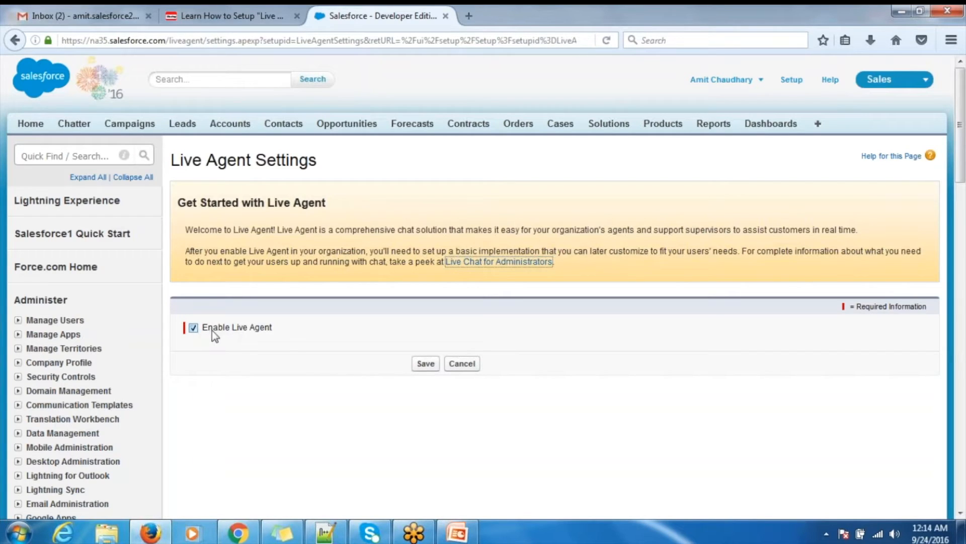
Save the Live Agent settings with Enable Live Agent selected.
left_click(429, 363)
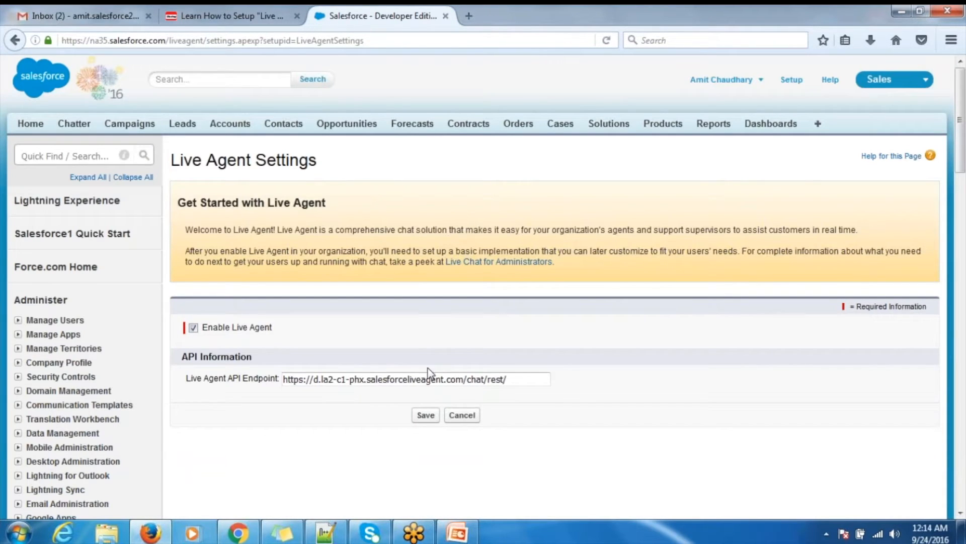
left_click(426, 416)
Go to My Settings, dismiss the Critical Updates prompt, and find and open Advanced User Details by searching "adv".
left_click(739, 79)
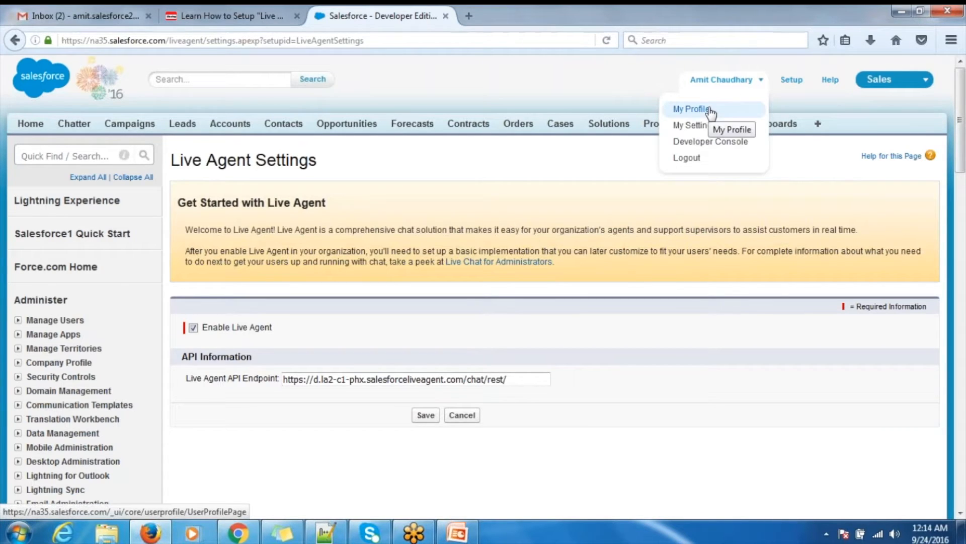
left_click_drag(712, 104, 708, 125)
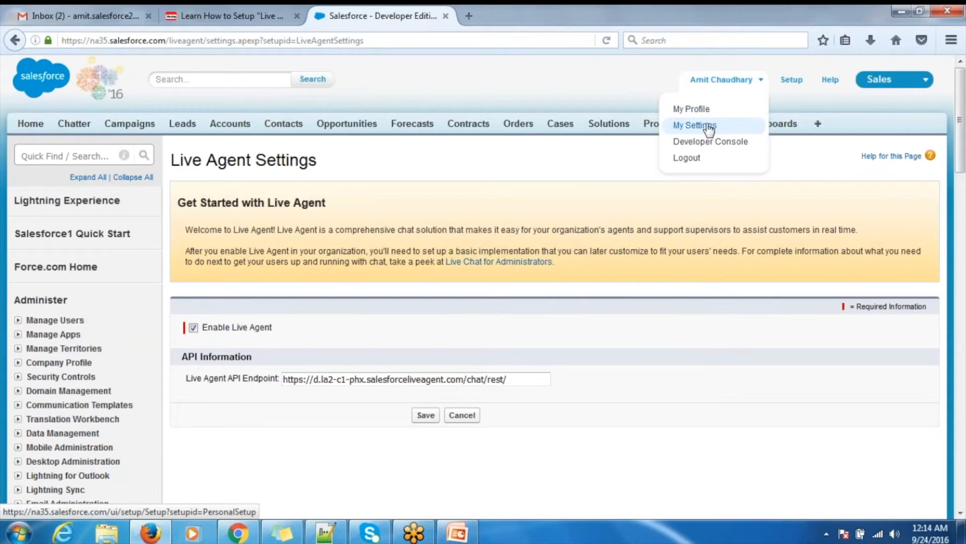
left_click(708, 126)
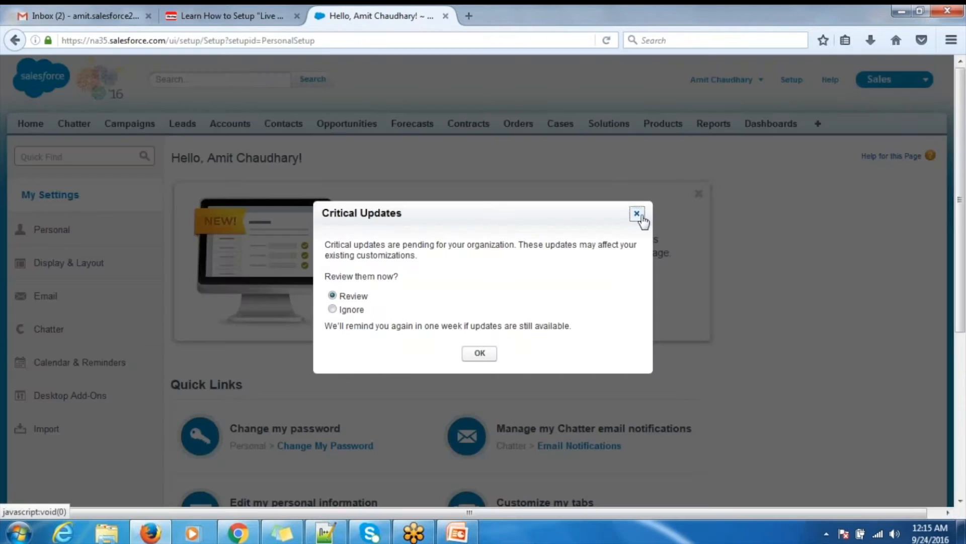
left_click(639, 215)
left_click(55, 158)
type("adv")
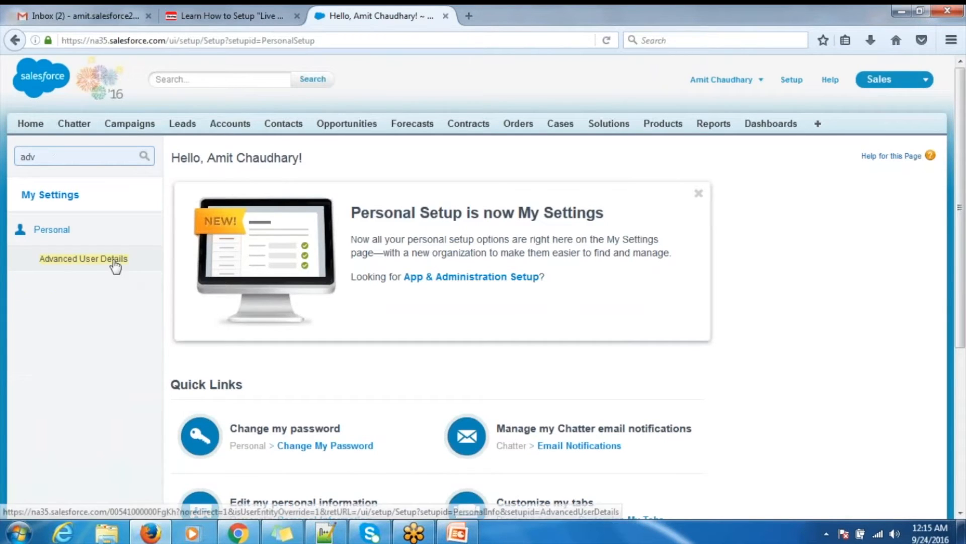
left_click(110, 261)
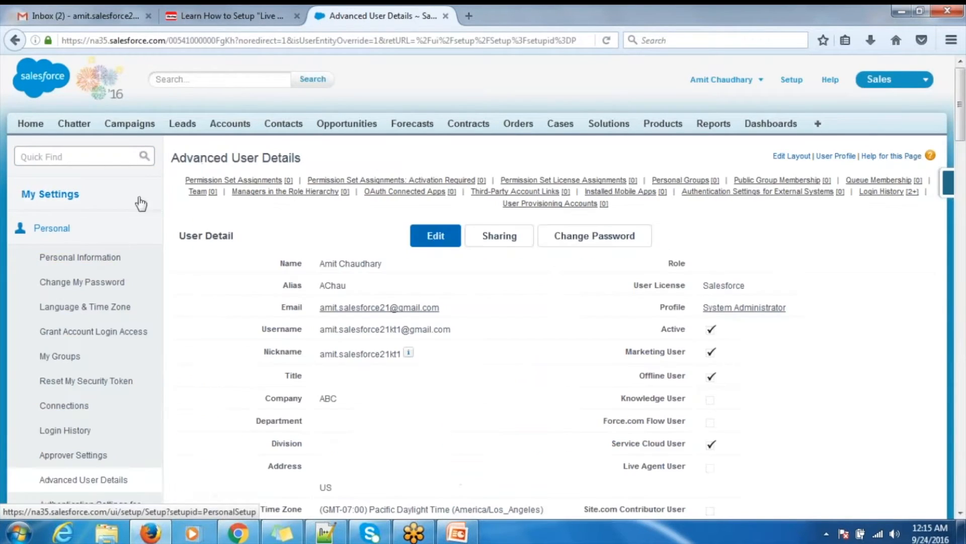
Edit the user record to enable the Live Agent User option, save it, and check that field in the user details.
left_click(432, 243)
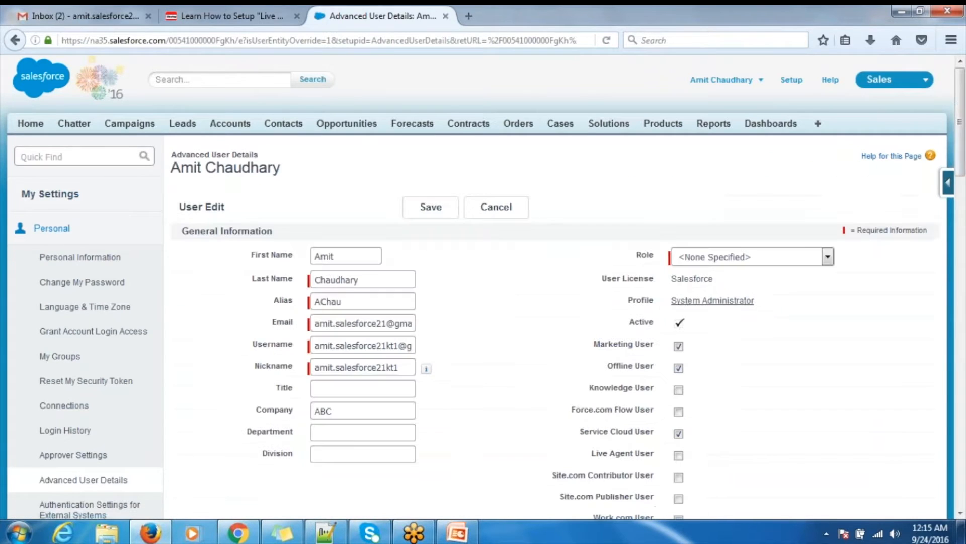
scroll(651, 309, "down", 3)
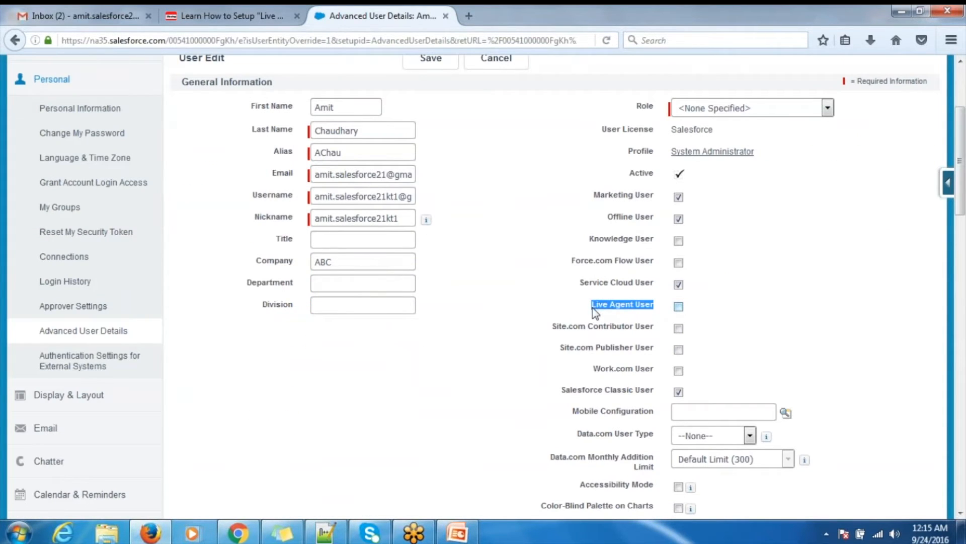
left_click(684, 309)
left_click_drag(964, 205, 965, 202)
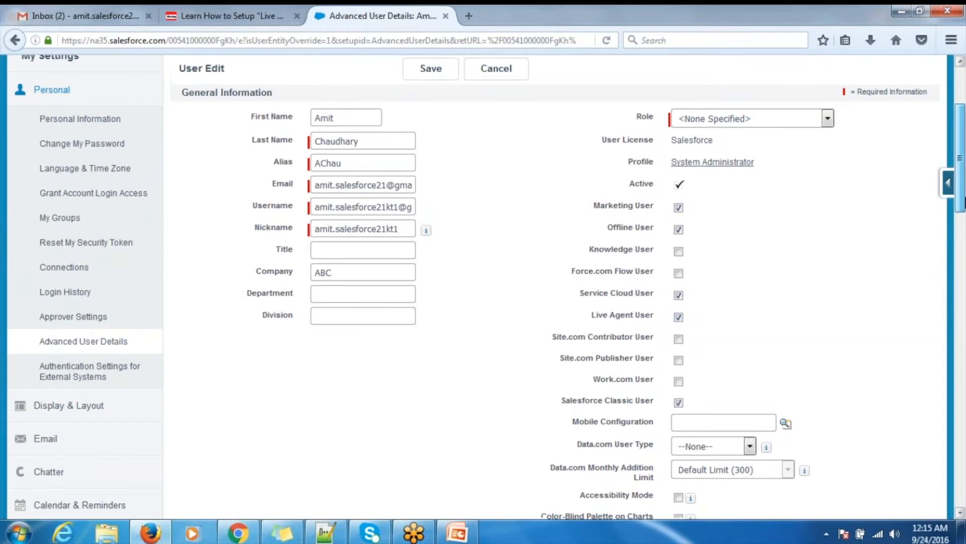
scroll(965, 202, "up", 3)
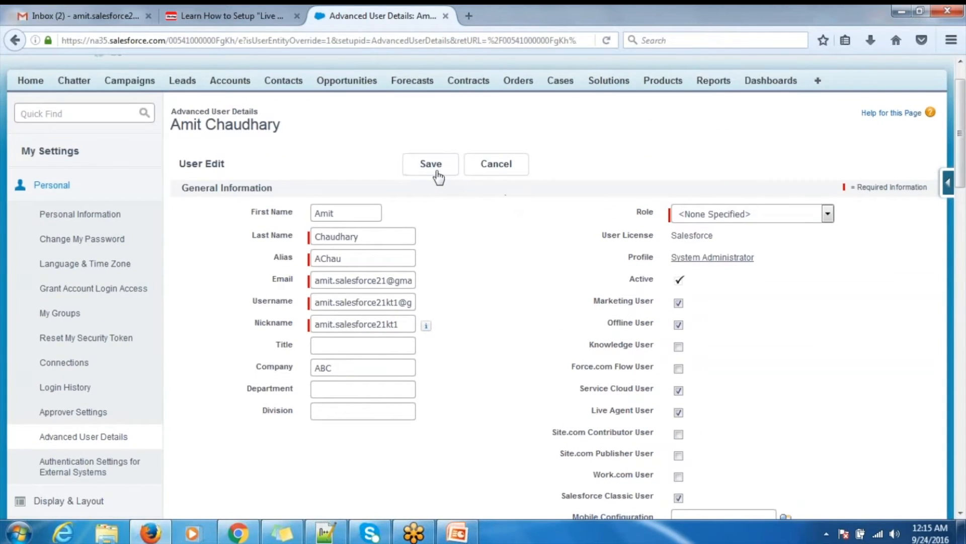
left_click(437, 174)
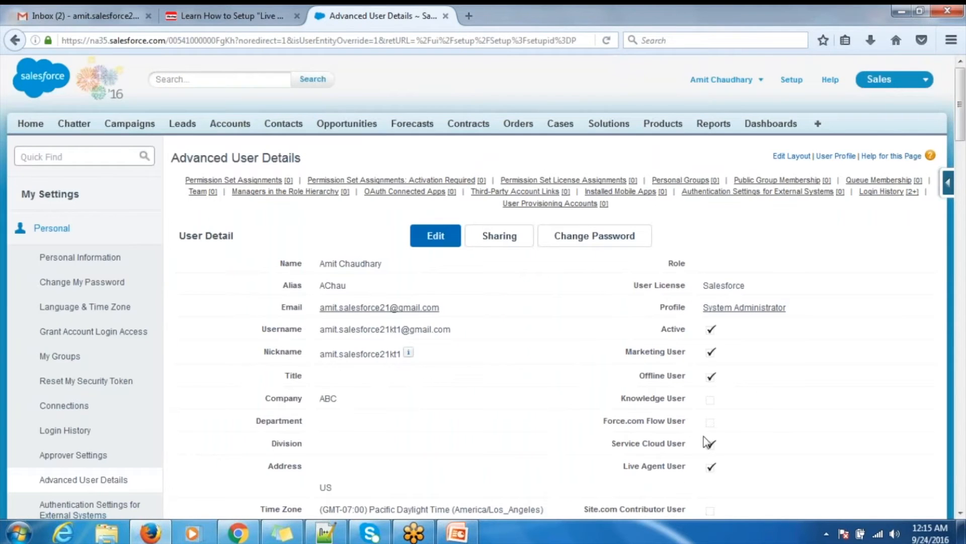
left_click_drag(617, 464, 691, 472)
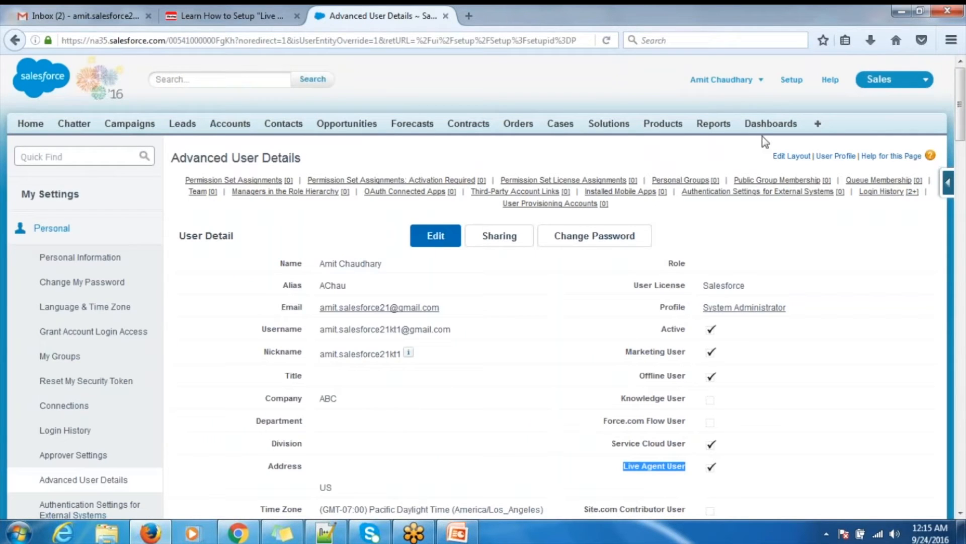
Return to Setup, search for "skill", and open the Live Agent Skills page.
left_click(788, 81)
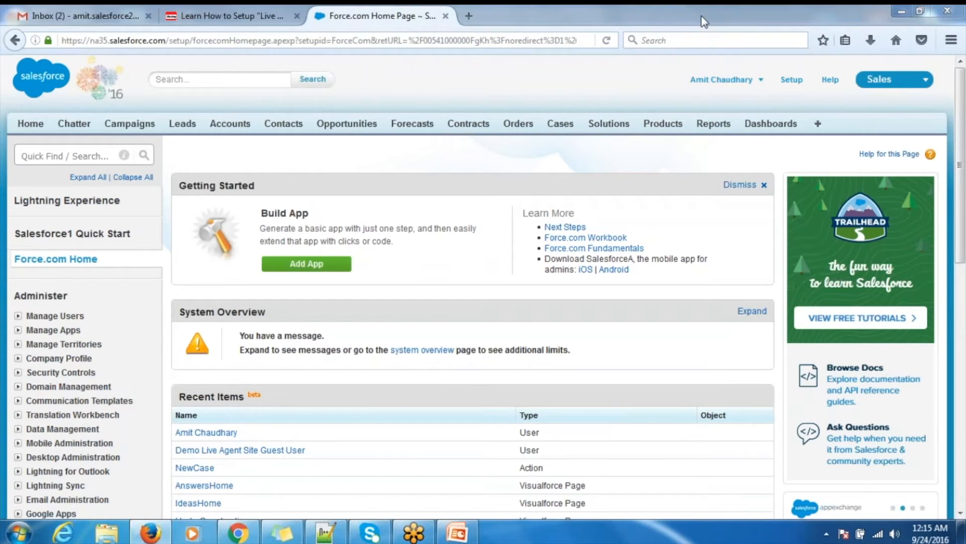
left_click(59, 156)
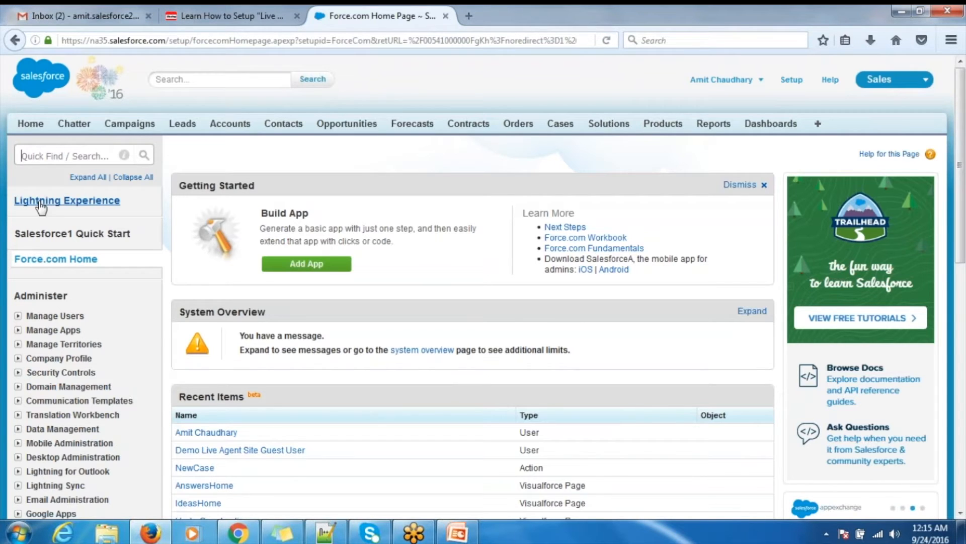
type("skill")
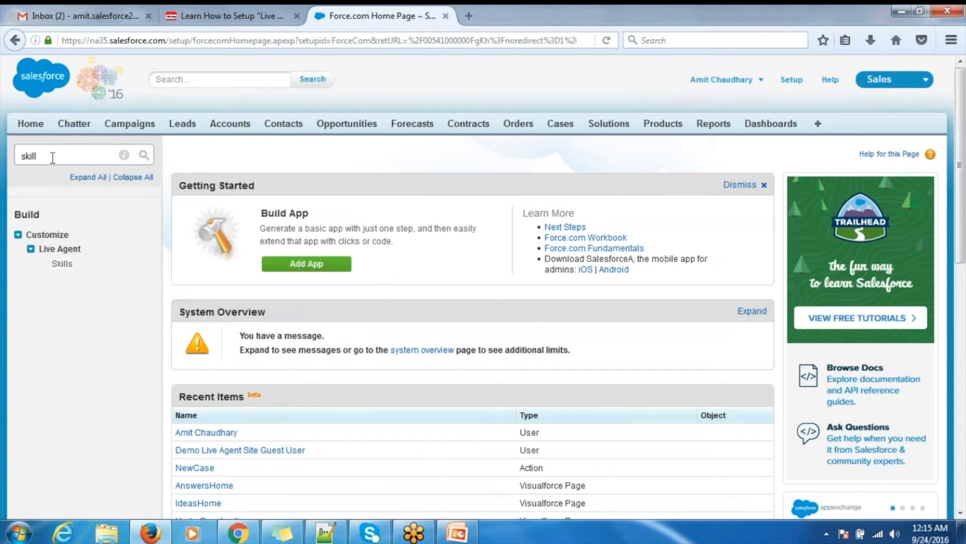
left_click(59, 267)
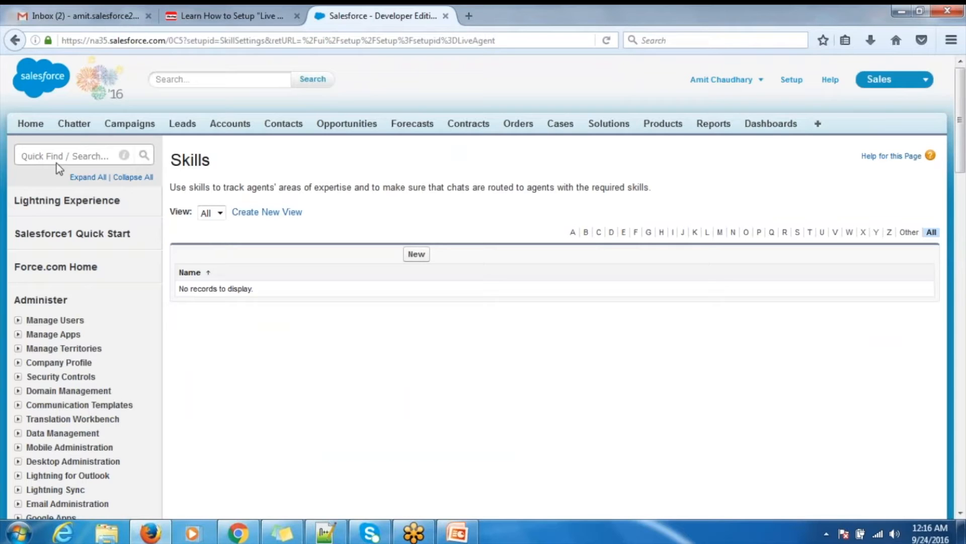
Reopen the Skills page through the Setup search and start creating a new skill.
left_click(63, 157)
type("s")
key("BackSpace")
type("s")
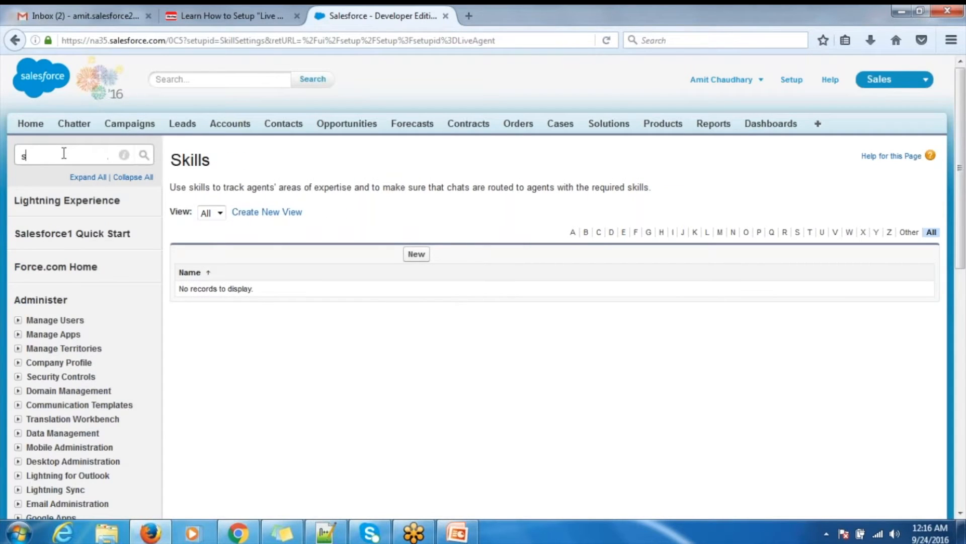
type("kil")
left_click(62, 270)
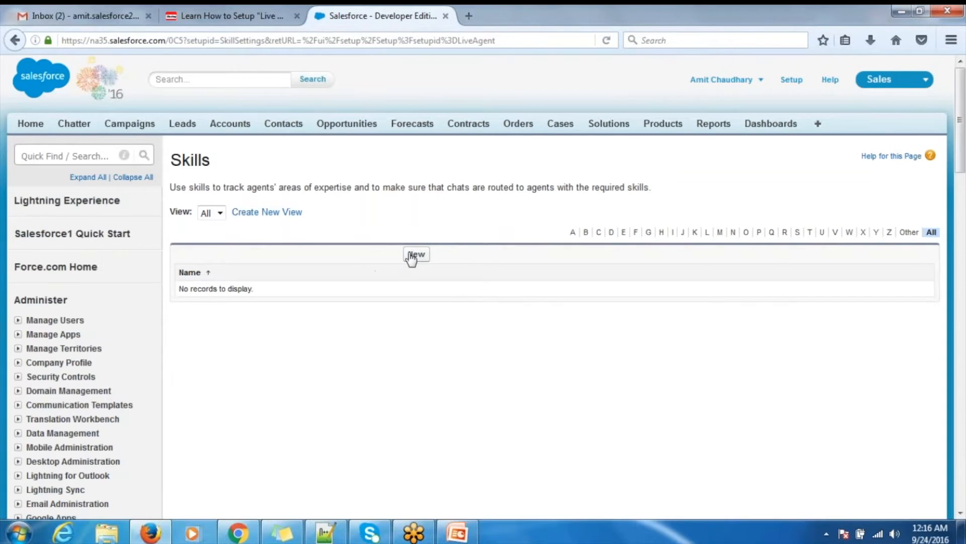
left_click(415, 255)
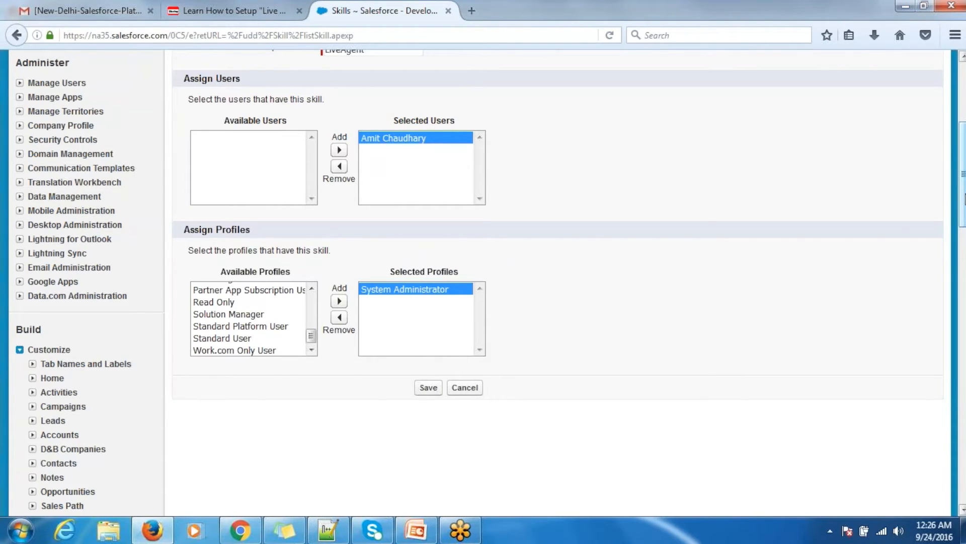
Leave the unsaved skill form for My Settings, search for "adv", and open Advanced User Details.
scroll(784, 151, "up", 5)
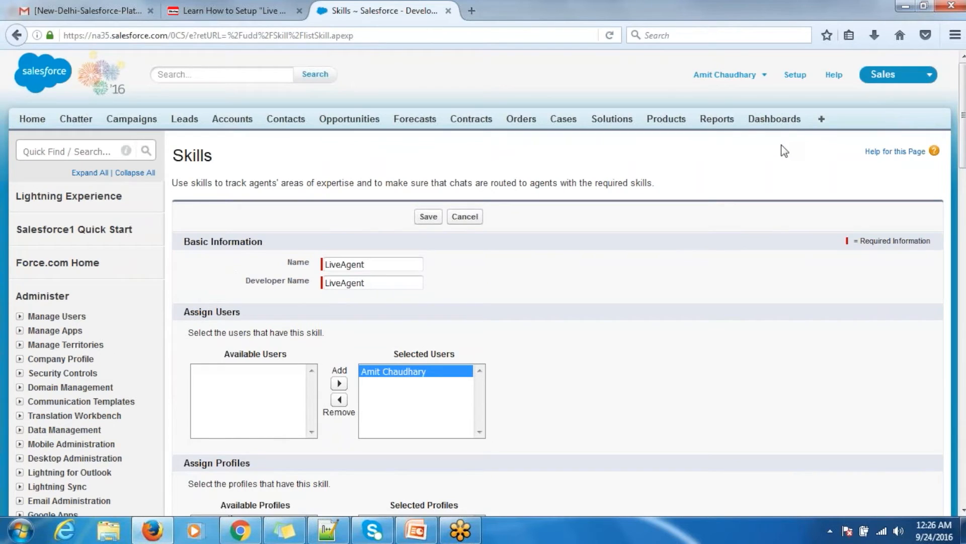
left_click(761, 85)
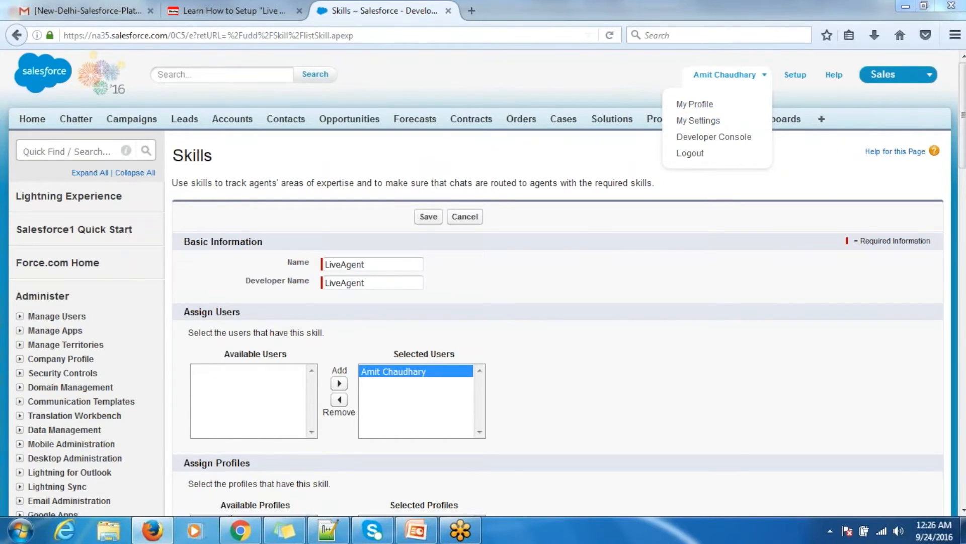
left_click(729, 122)
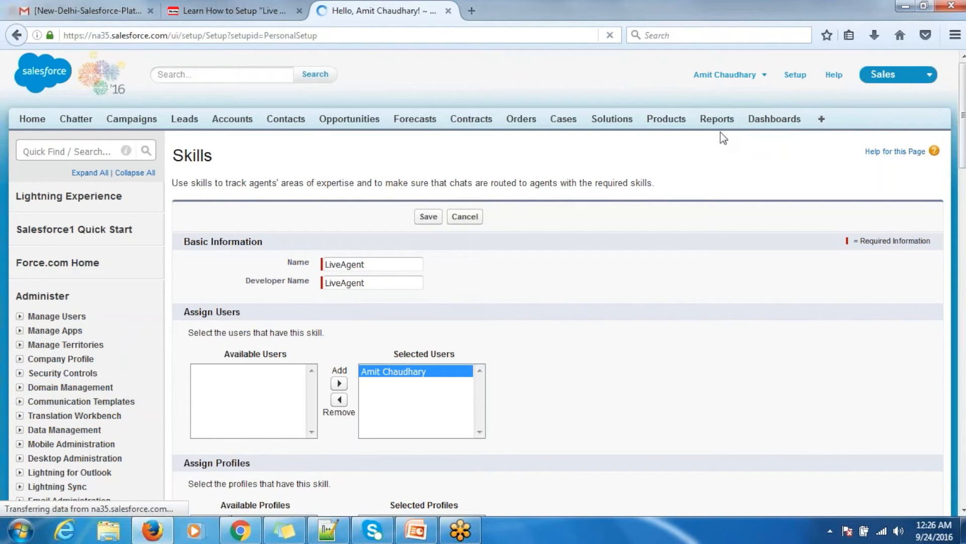
type("adv")
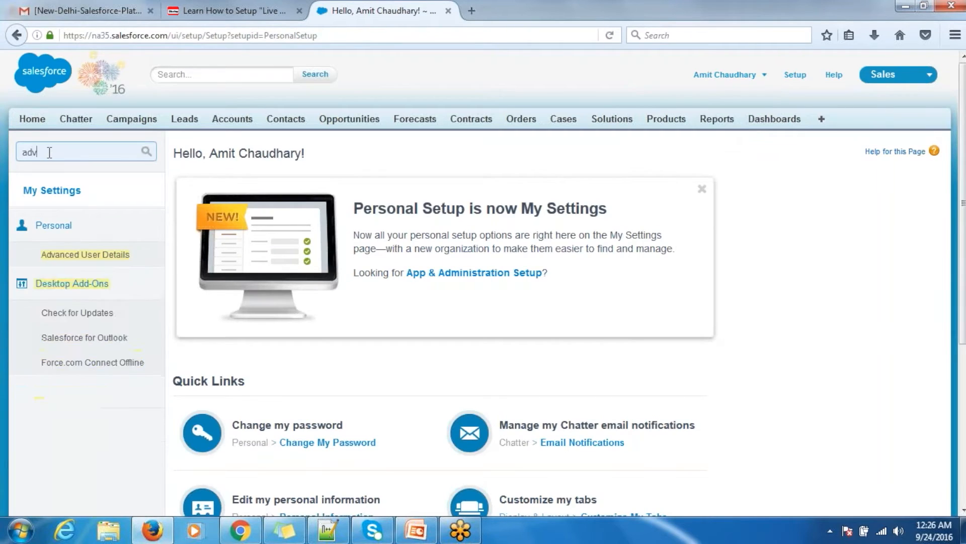
left_click(80, 257)
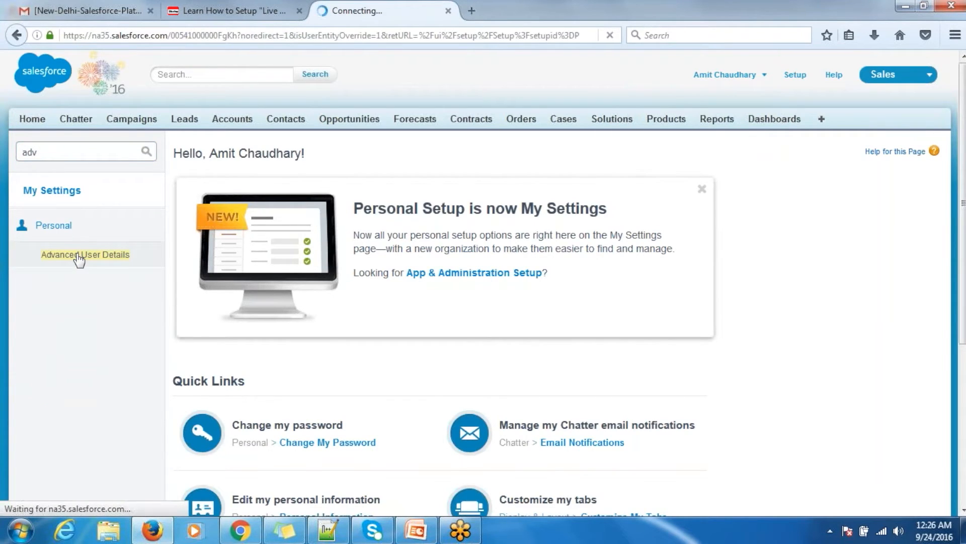
Open the user record for editing, check the Live Agent User option, and save the record.
left_click(439, 238)
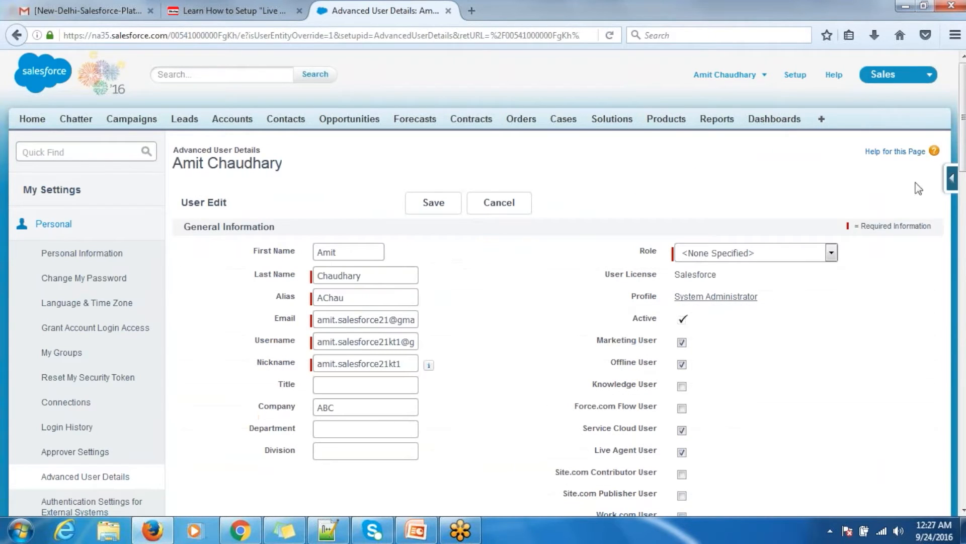
left_click_drag(963, 126, 963, 136)
triple_click(663, 419)
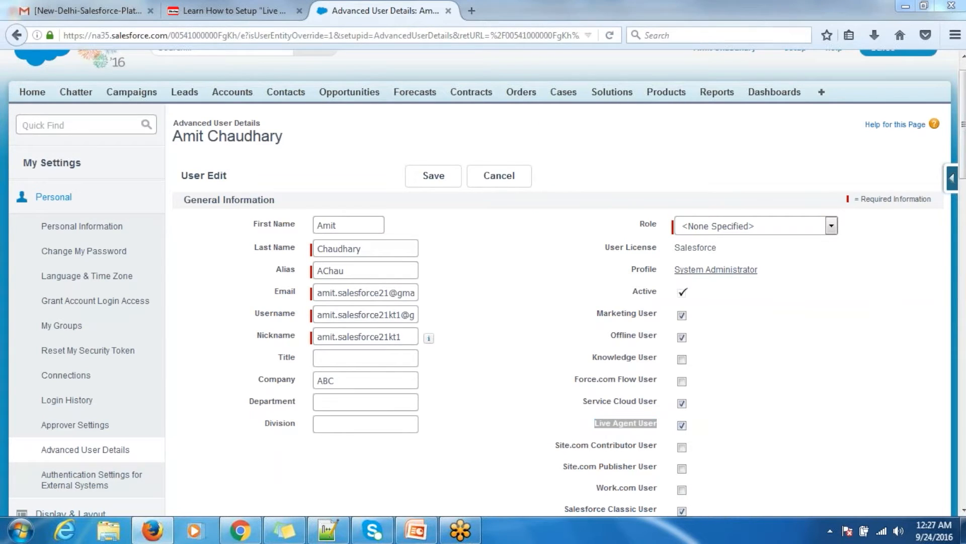
left_click(437, 182)
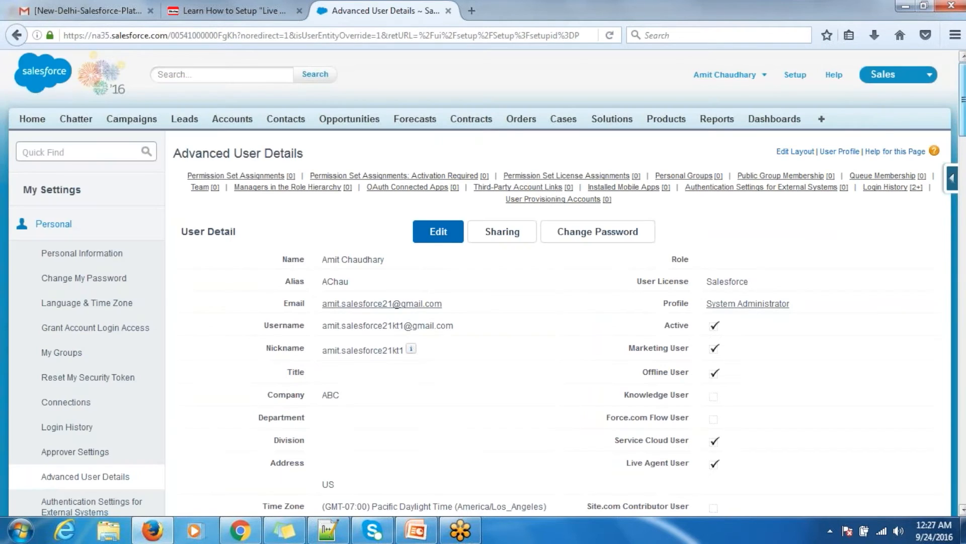
Go back to Setup, search for "skill", and open the Skills page under Live Agent.
left_click(800, 77)
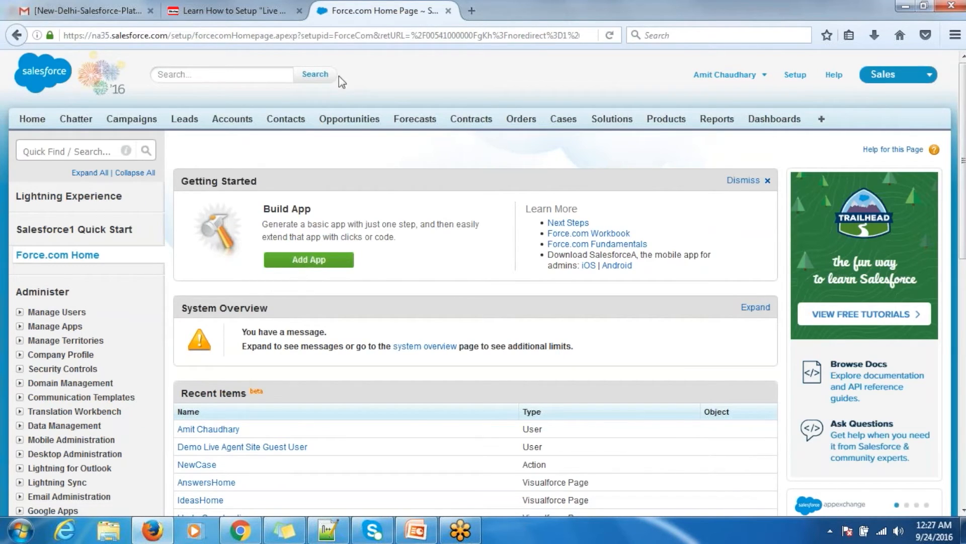
left_click(41, 154)
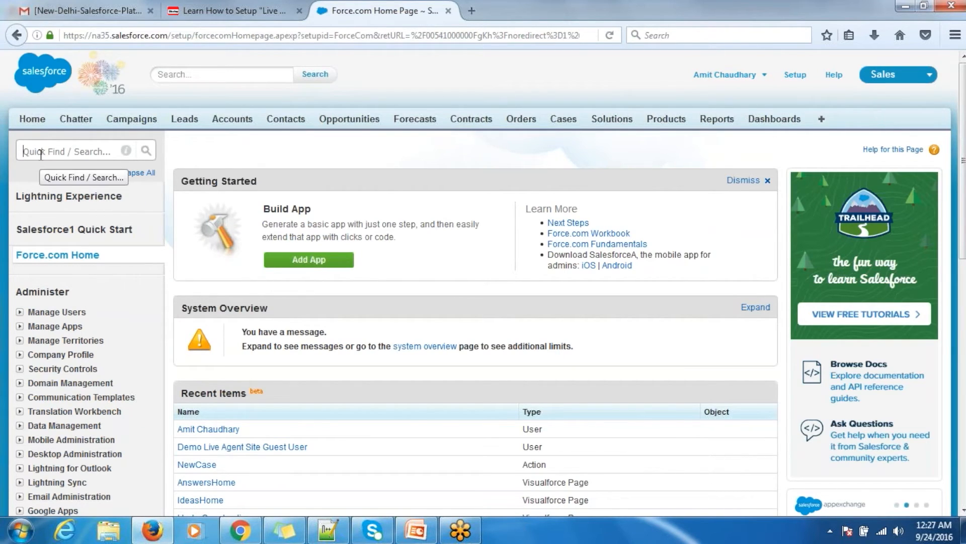
type("s")
key("BackSpace")
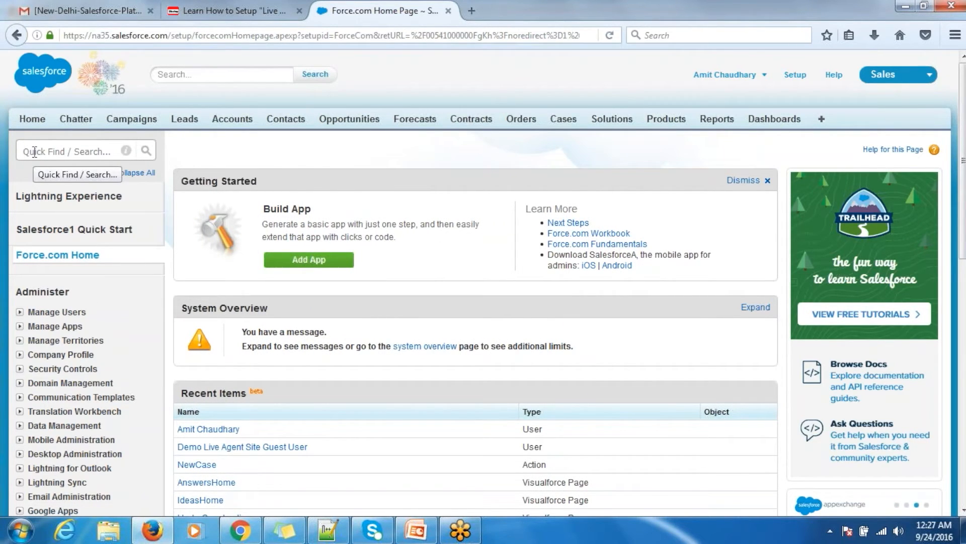
type("skill")
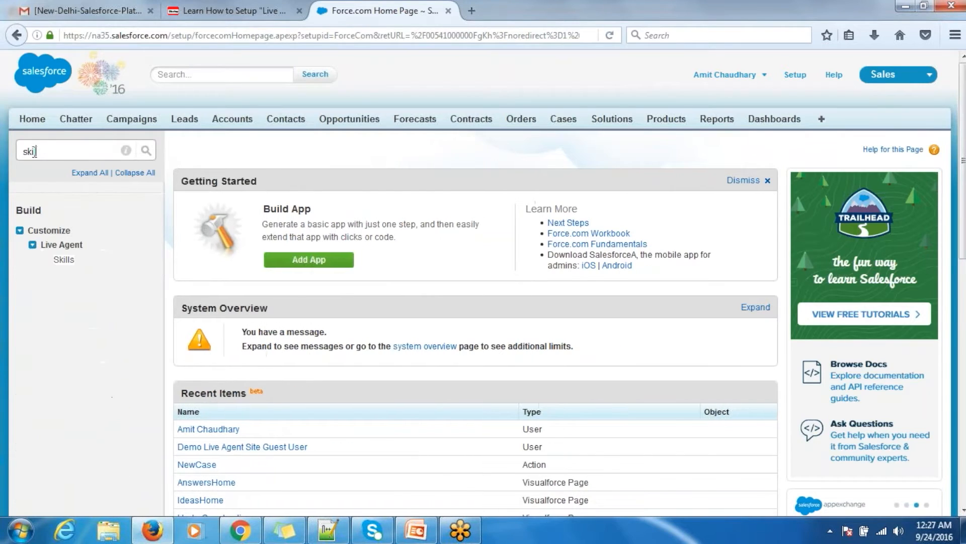
left_click(64, 260)
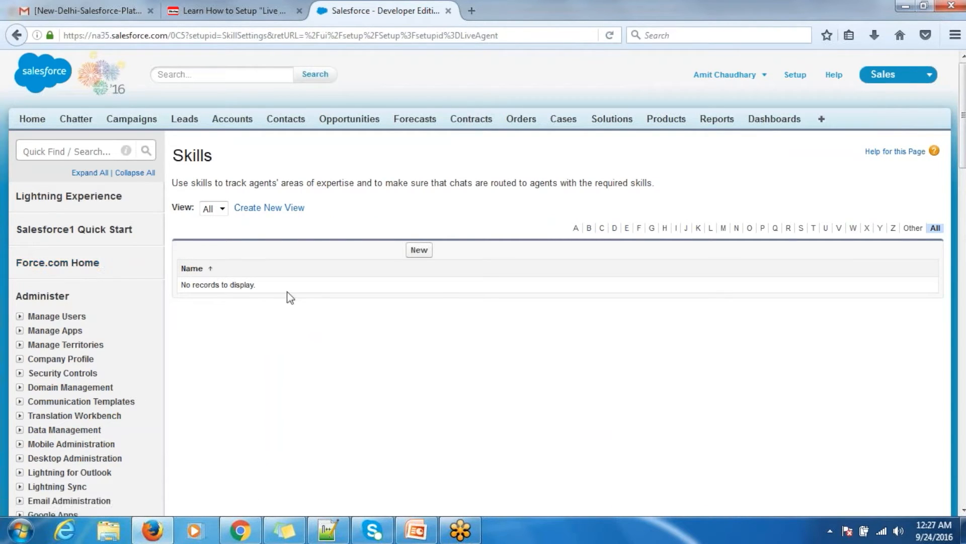
Start a new skill with LiveAgent as both its name and developer name.
left_click(420, 251)
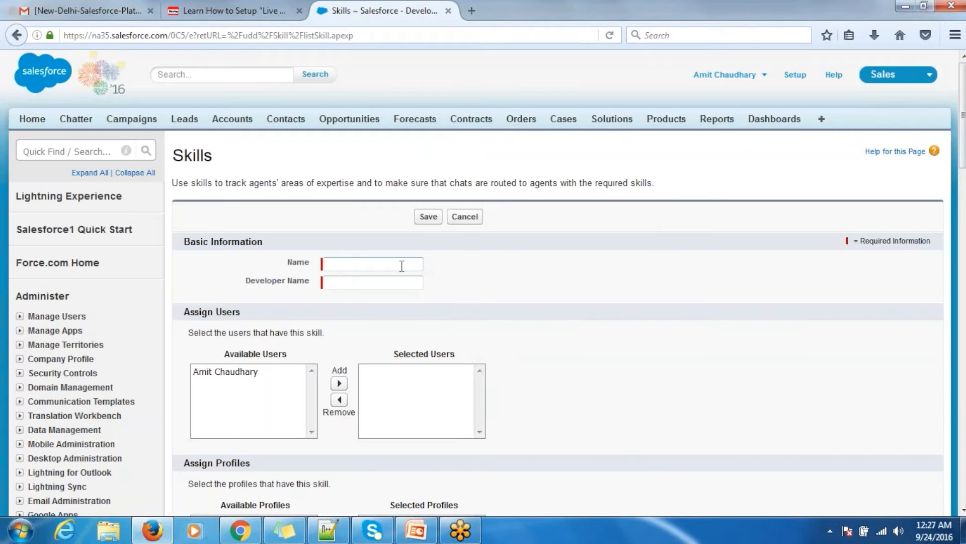
left_click(401, 265)
left_click(391, 280)
left_click(386, 284)
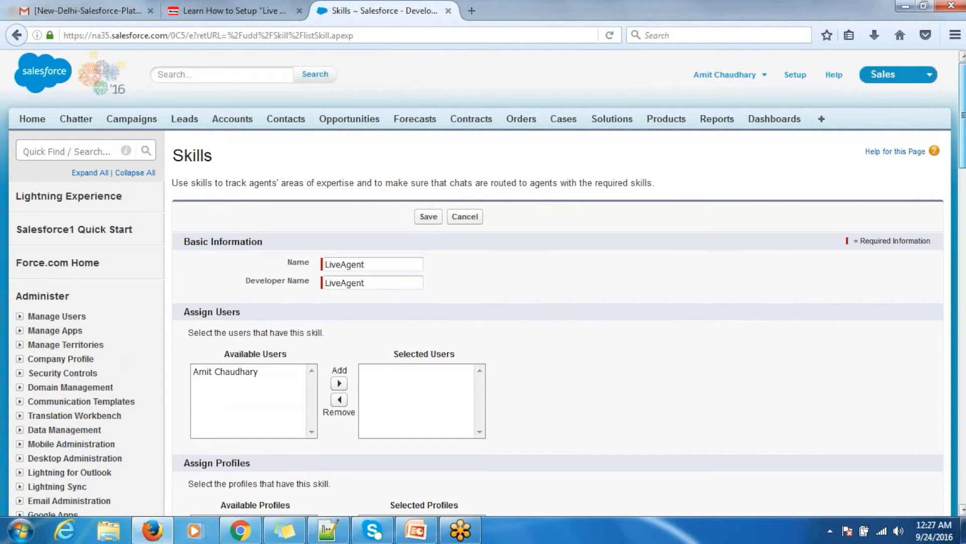
Assign the available user to the LiveAgent skill.
scroll(259, 226, "down", 3)
left_click(251, 222)
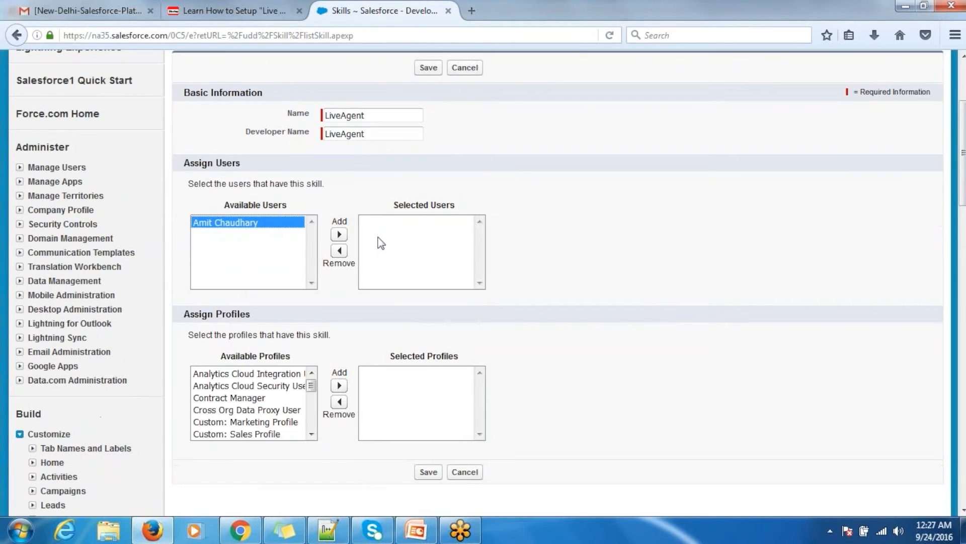
left_click(339, 235)
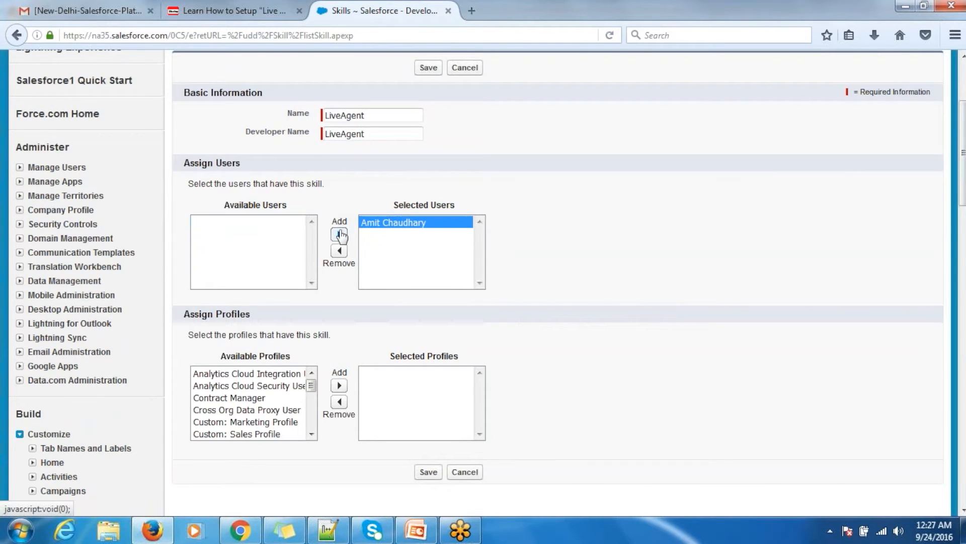
Assign the System Administrator profile to the LiveAgent skill and save the skill.
left_click_drag(312, 387, 311, 424)
left_click(375, 228)
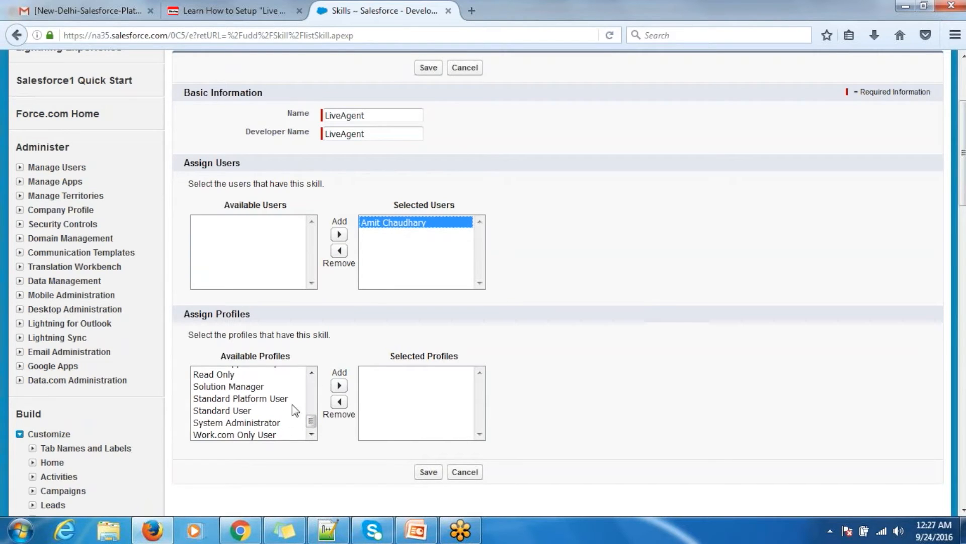
left_click(278, 424)
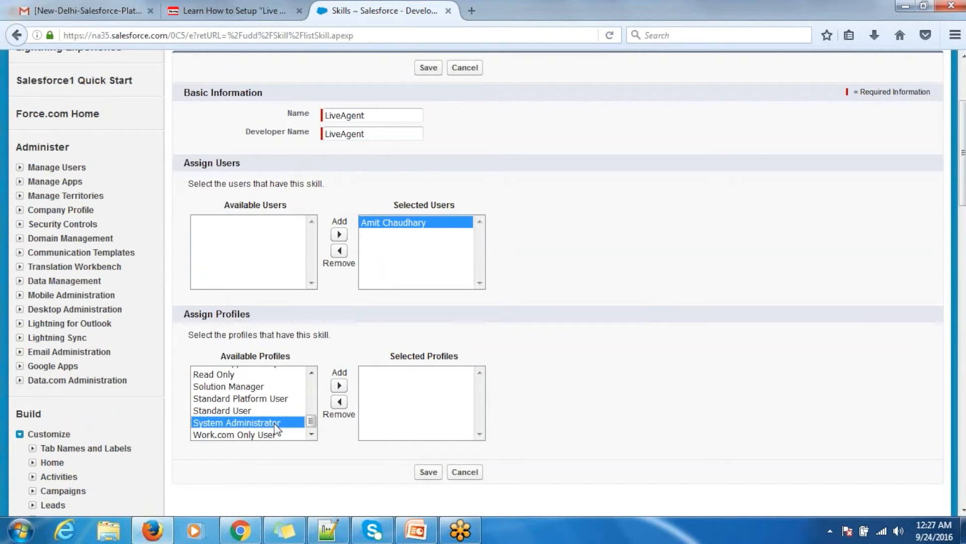
left_click(339, 386)
scroll(483, 282, "up", 1)
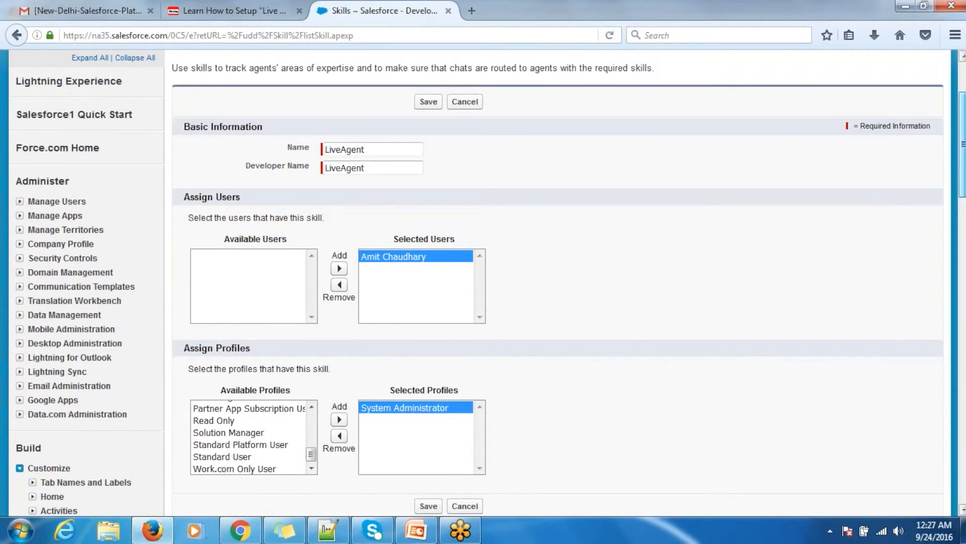
scroll(429, 483, "down", 1)
left_click(429, 486)
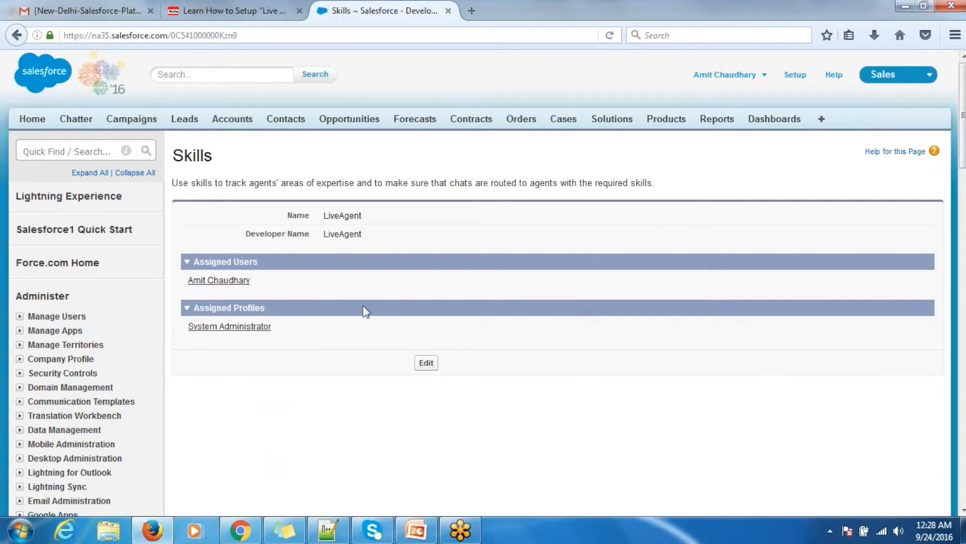
Search Setup for "stat" and open the Static Resources page.
left_click(85, 146)
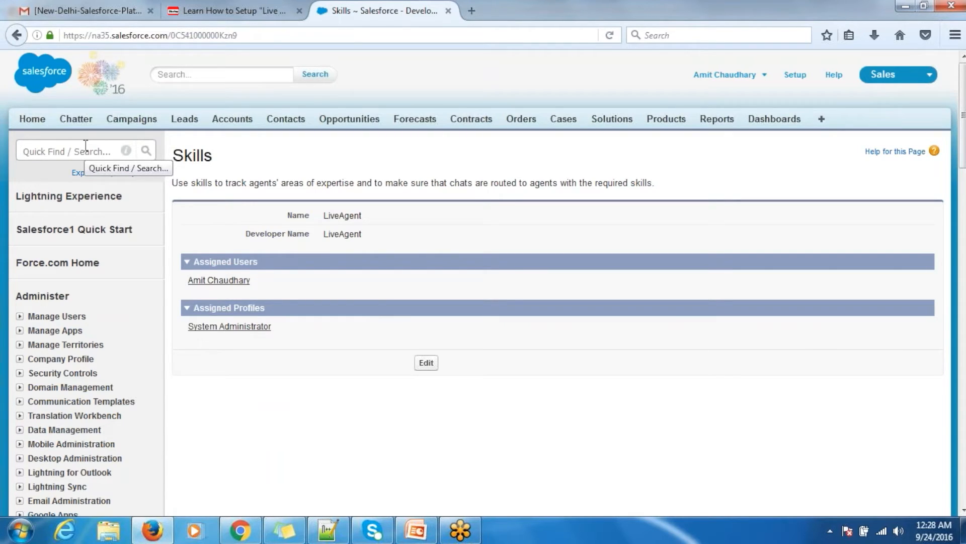
type("stat")
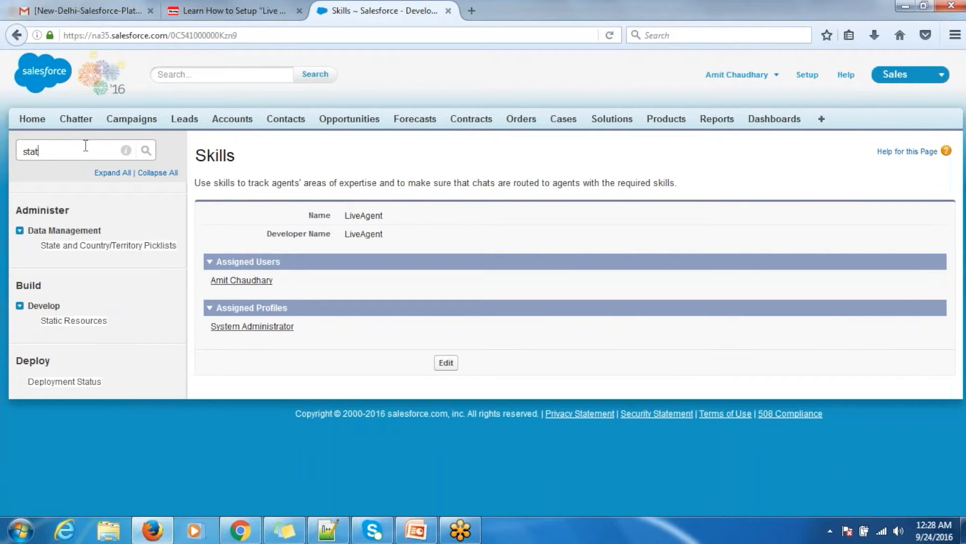
left_click(73, 320)
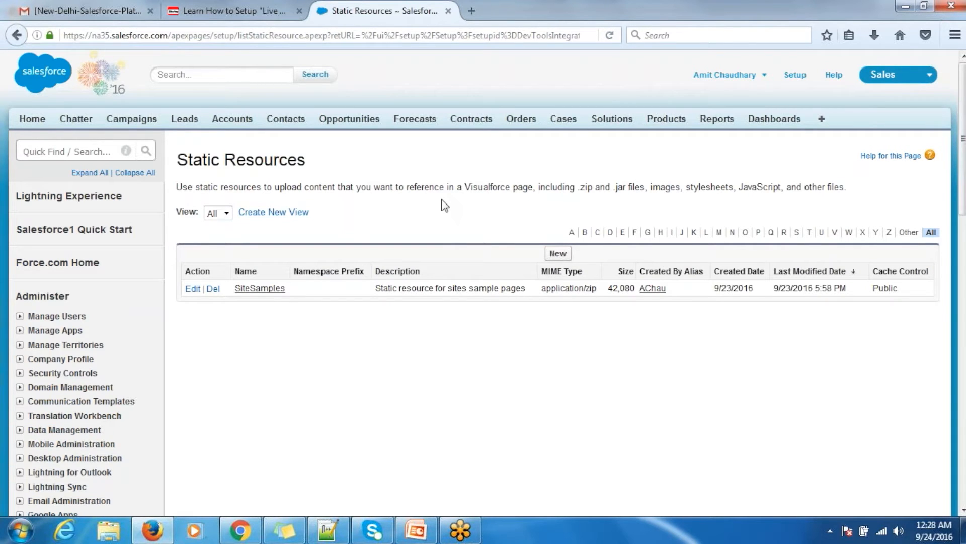
Start a new static resource named Offline and attach the Offline PNG image from the Desktop.
left_click(558, 253)
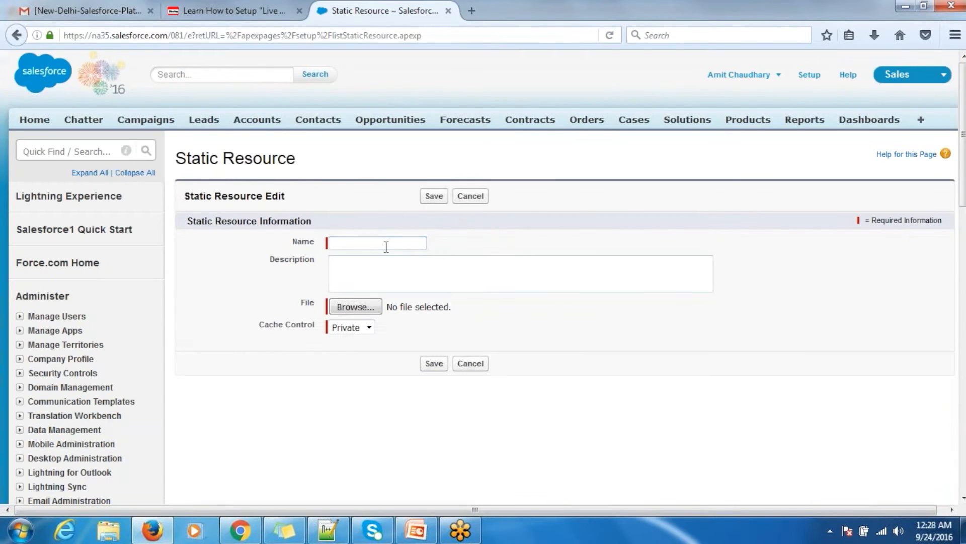
left_click(386, 247)
type("O")
left_click(381, 253)
left_click(363, 301)
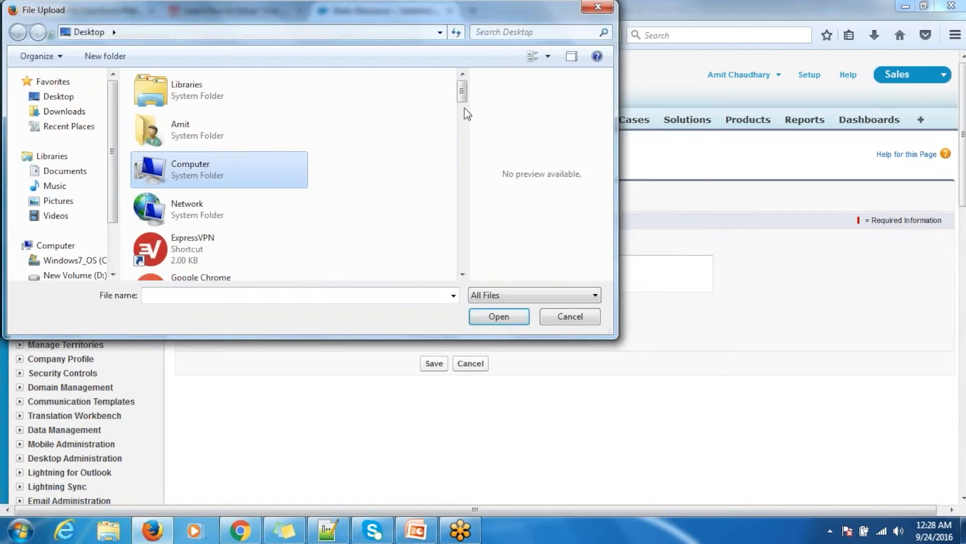
key("o")
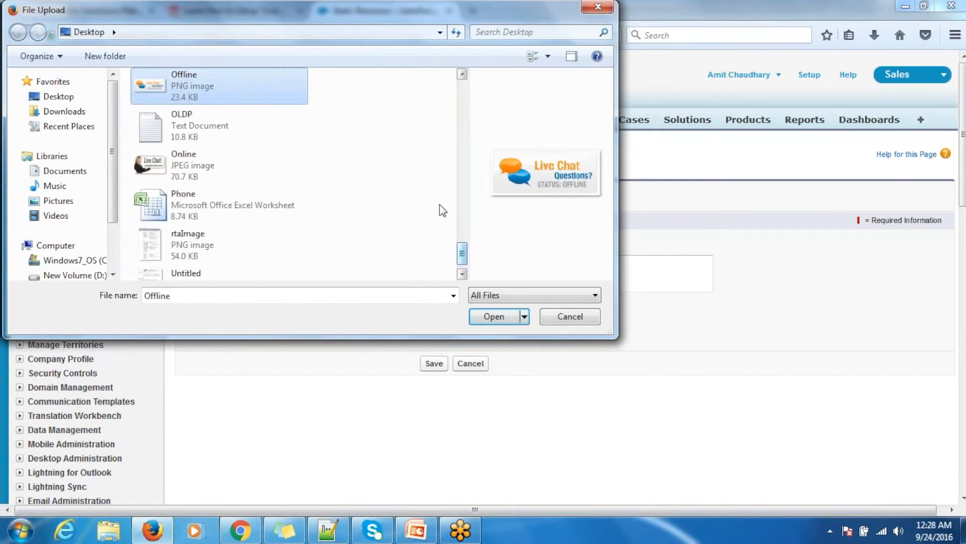
left_click(476, 321)
Set the Offline resource's cache control to Public and save the resource.
left_click(368, 327)
left_click(361, 348)
left_click(434, 363)
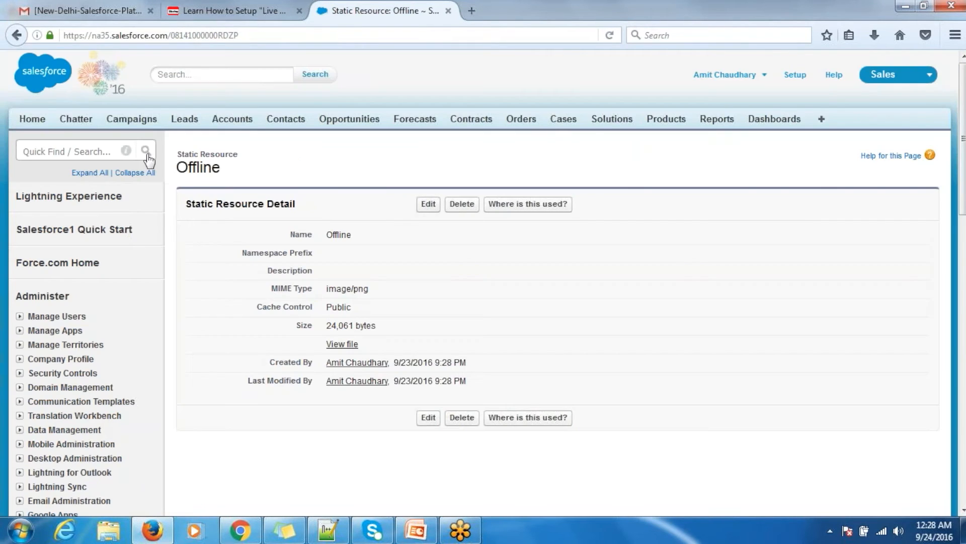
Reopen Static Resources by searching for "stat" and start a new resource named Online.
type("stat")
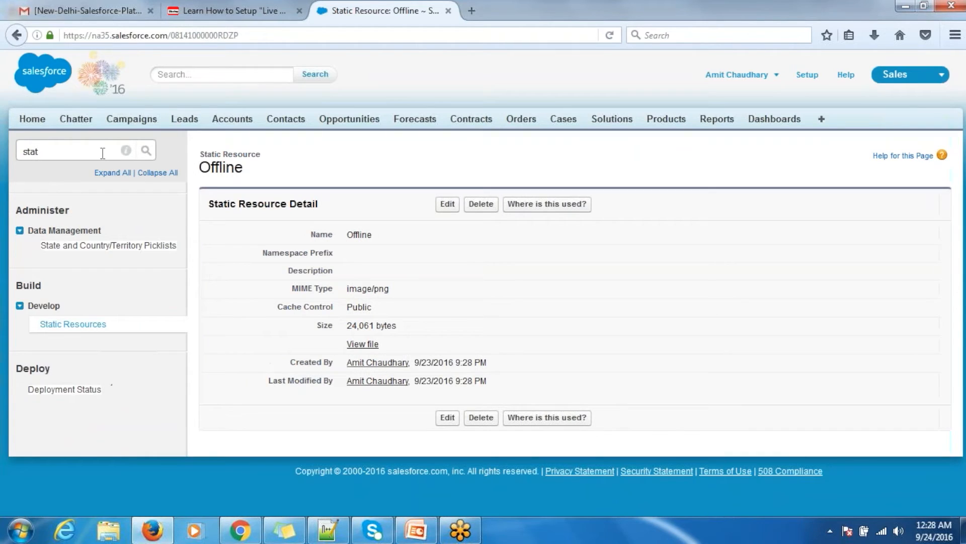
left_click(86, 325)
left_click(558, 253)
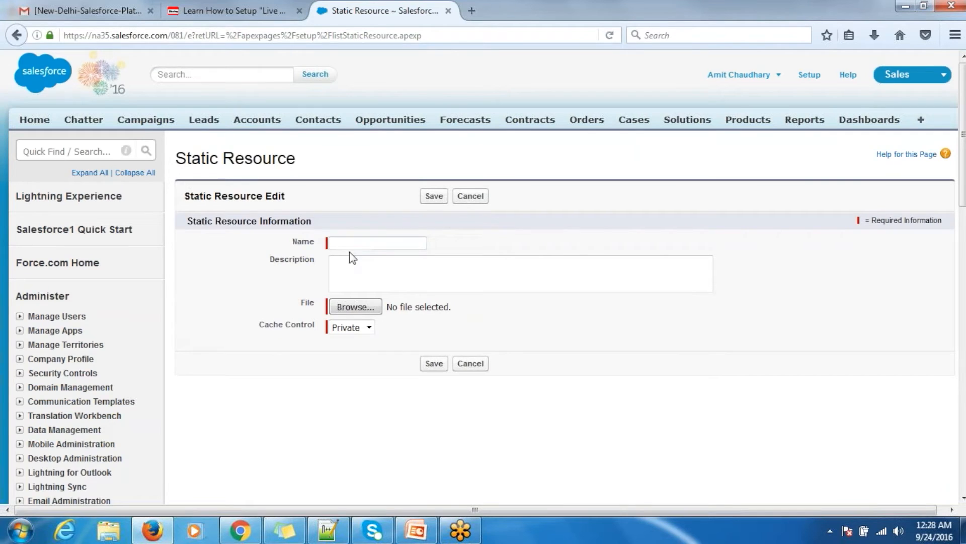
double_click(350, 243)
left_click(351, 269)
Attach the Online JPEG image from the Desktop as the file of the new Online static resource.
left_click(358, 304)
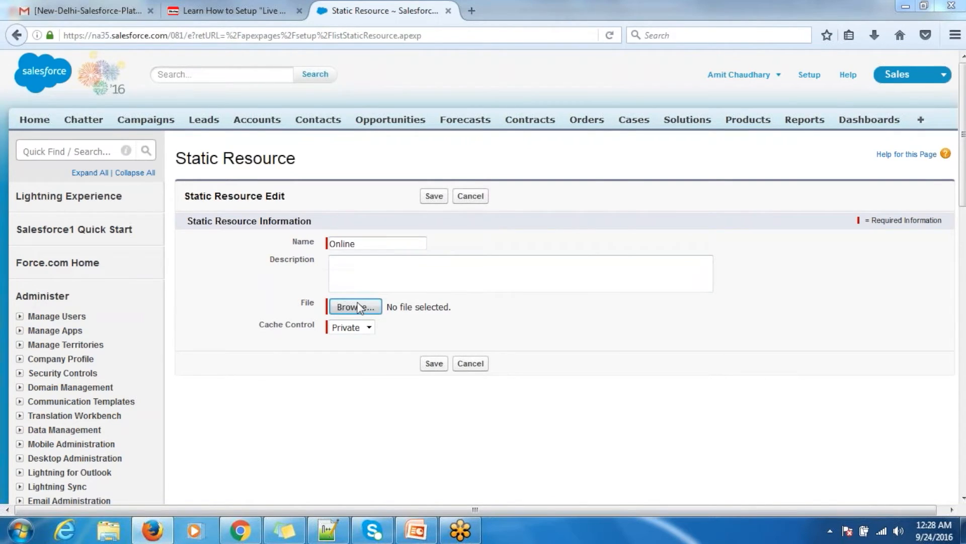
left_click(205, 145)
type("on")
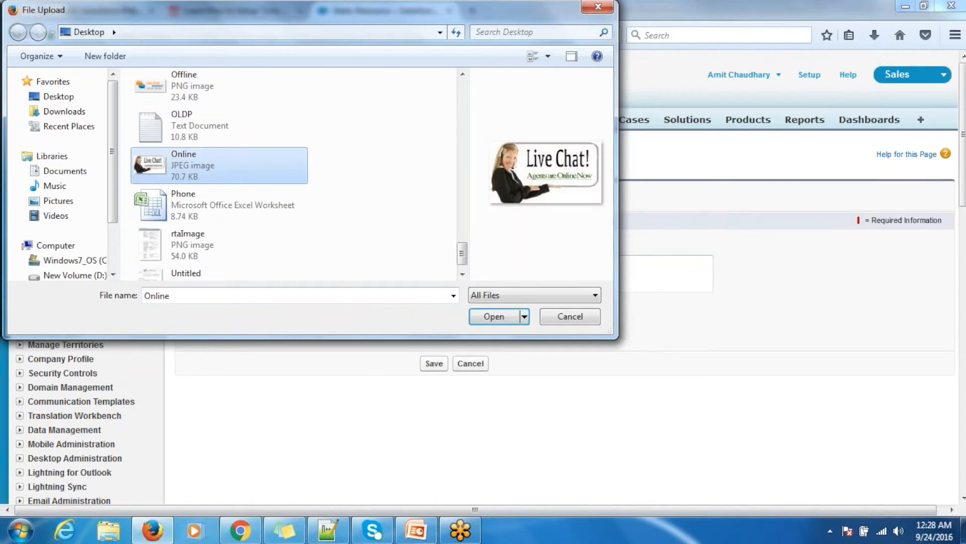
left_click(201, 156)
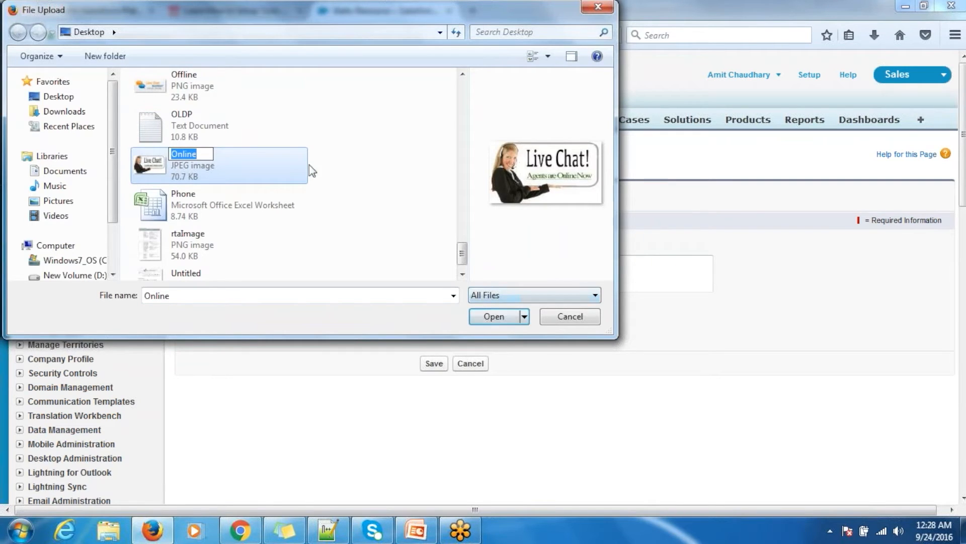
left_click(177, 124)
left_click(242, 165)
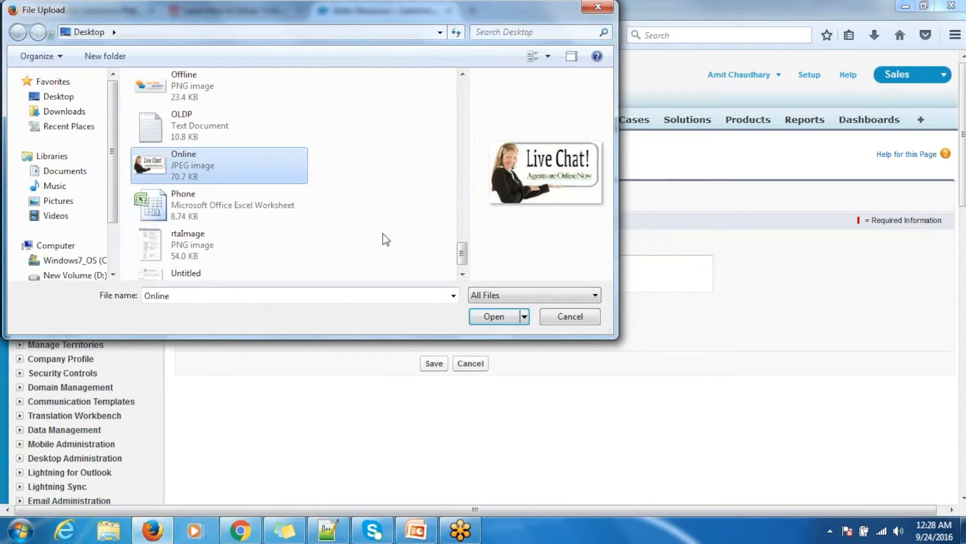
left_click(476, 317)
Set the Online resource's cache control to Public and save the resource.
left_click(360, 328)
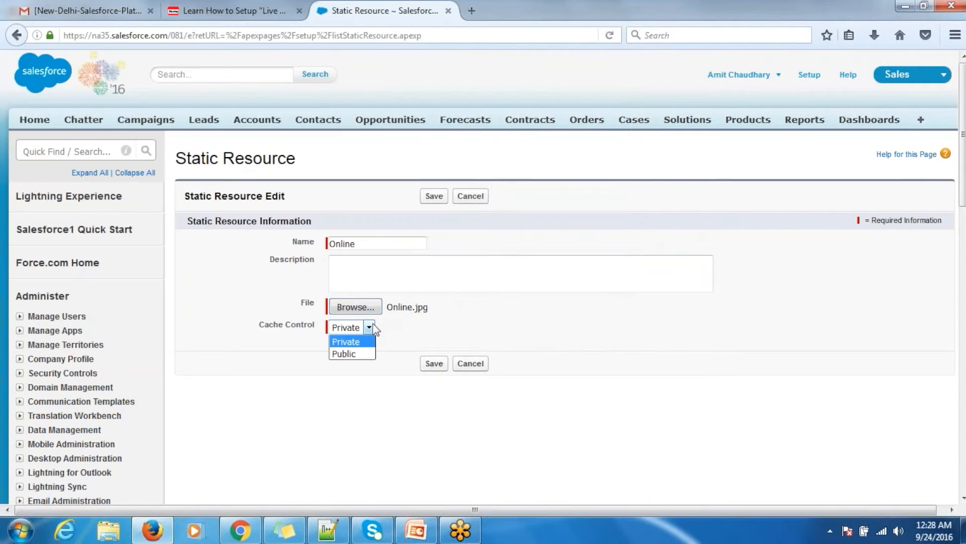
left_click(359, 351)
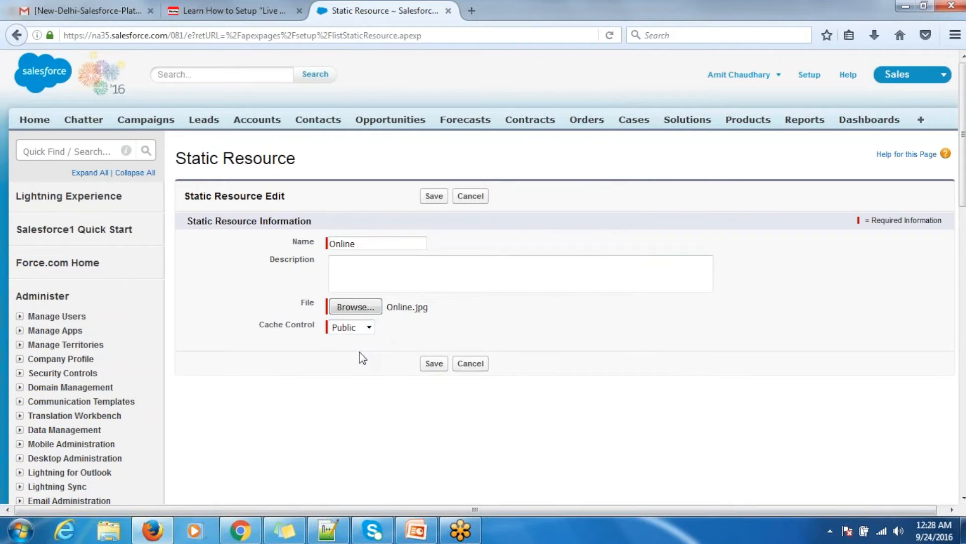
left_click(428, 367)
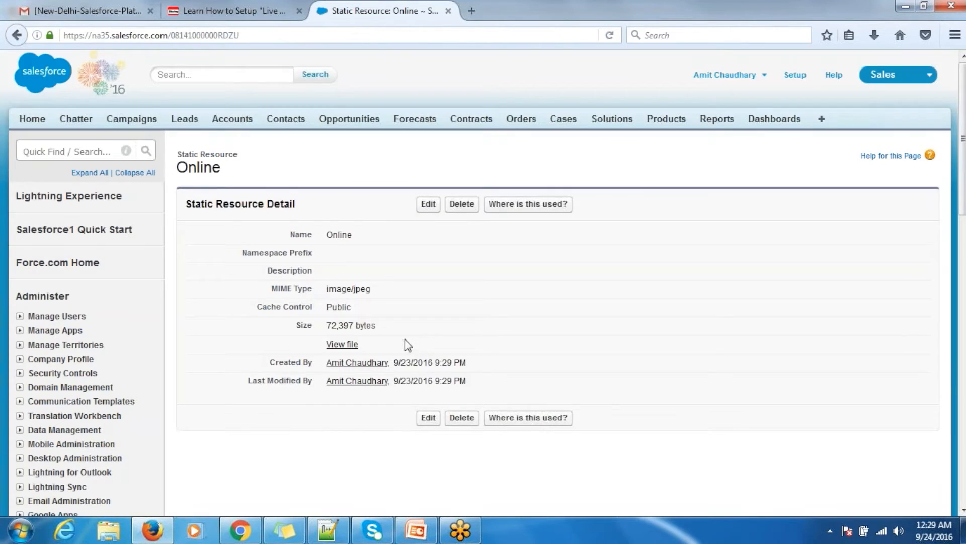
Search Setup for "stati", open Static Resources and check the list for the uploaded images.
type("stati")
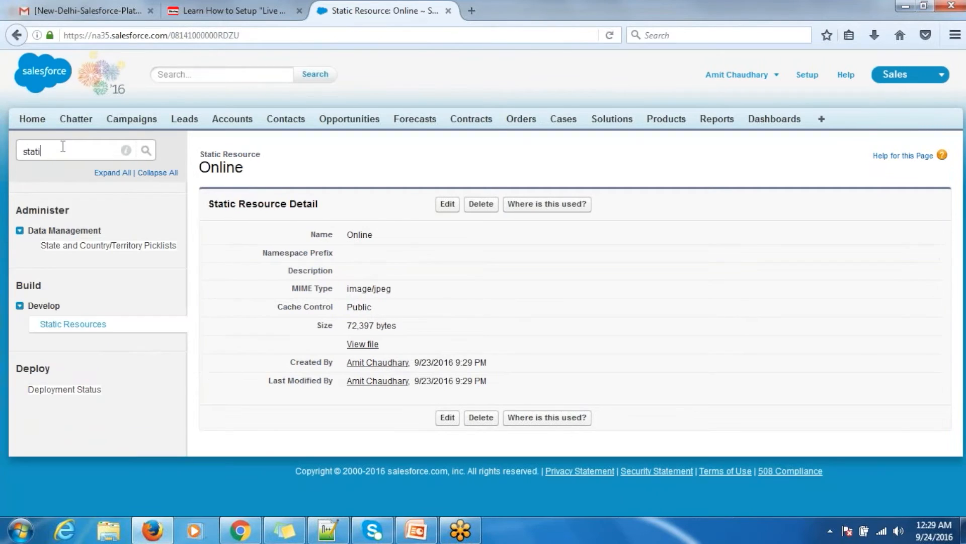
left_click(71, 250)
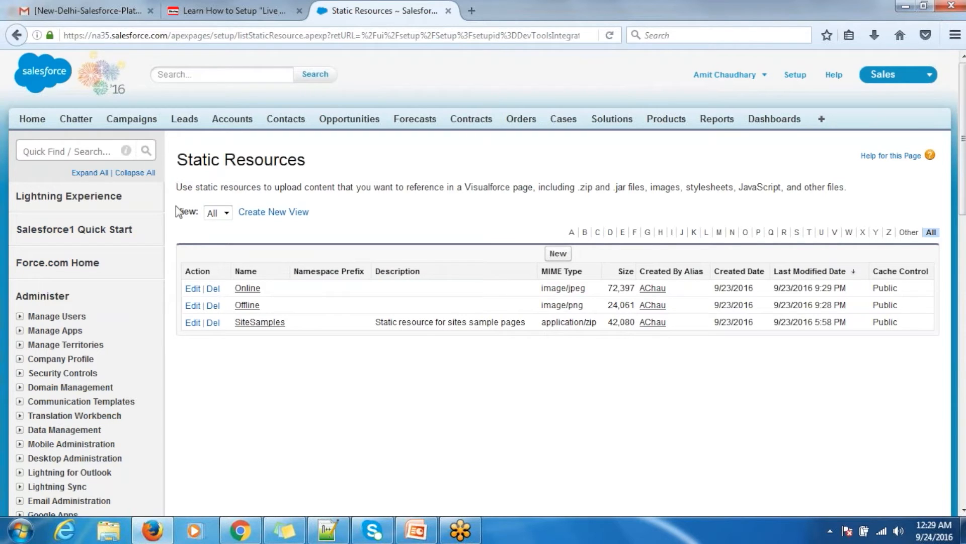
left_click_drag(173, 236, 330, 341)
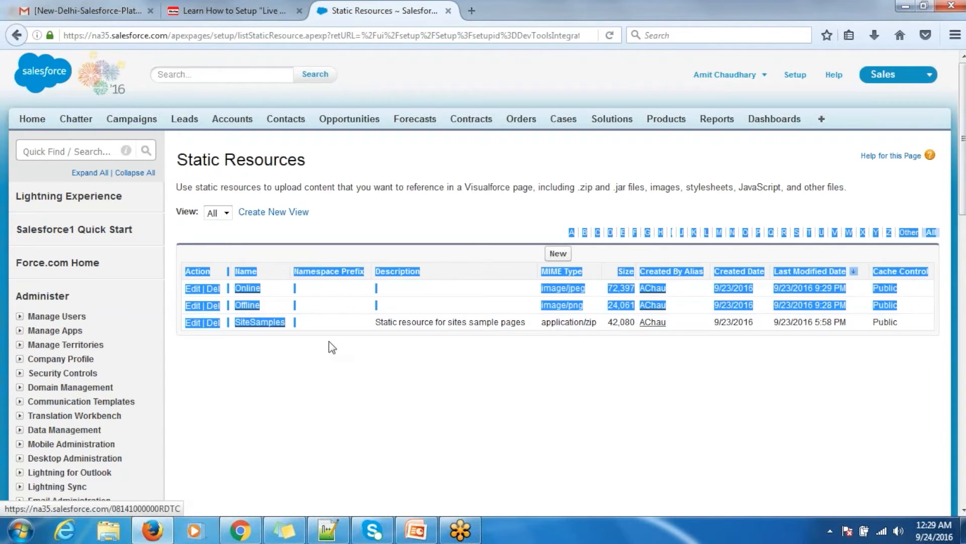
left_click(330, 340)
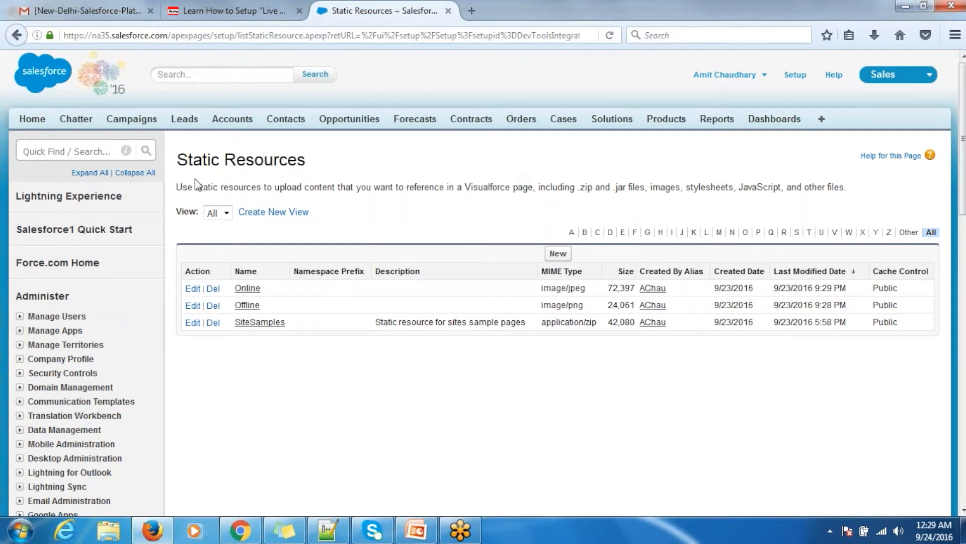
Search Setup for "live" and open the Chat Buttons & Invitations page under Live Agent.
left_click(83, 149)
type("l")
key("BackSpace")
type("live")
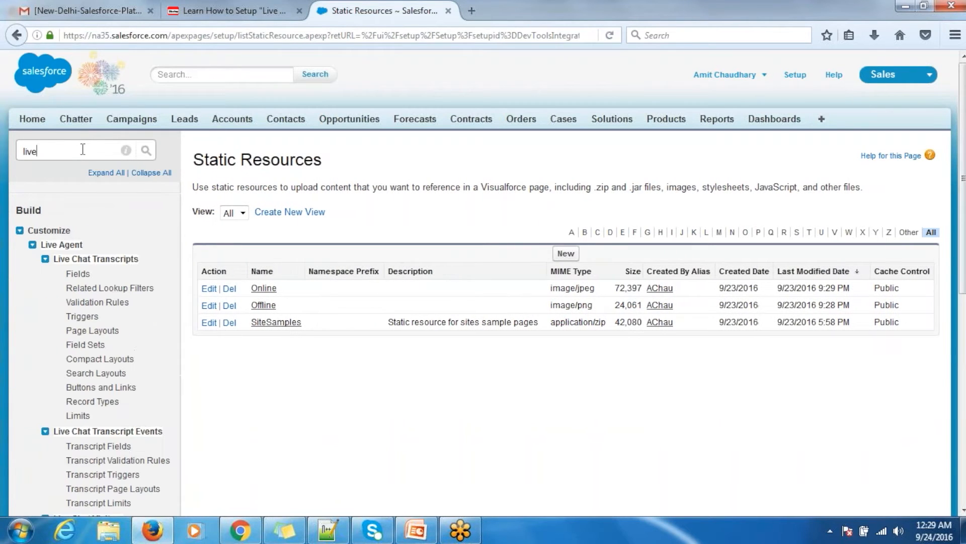
scroll(483, 282, "down", 7)
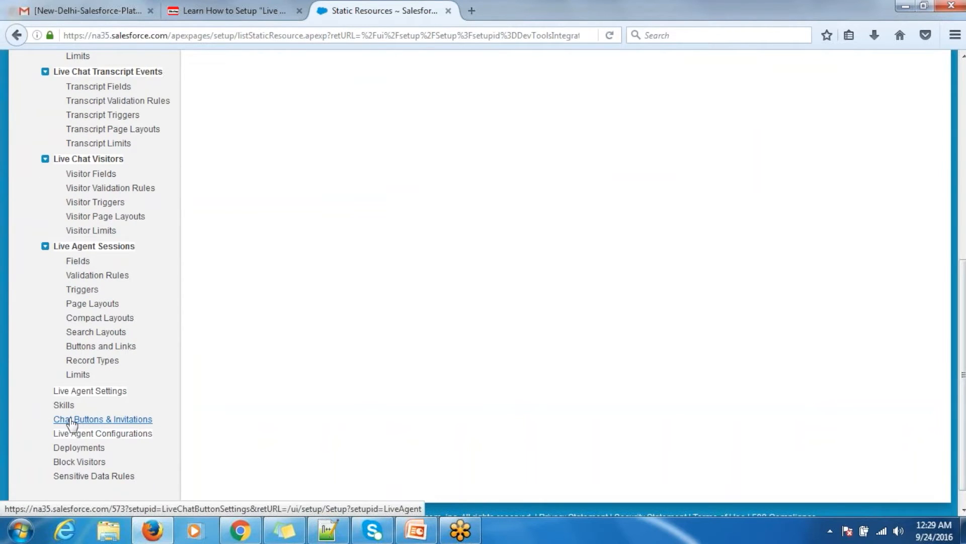
left_click(72, 422)
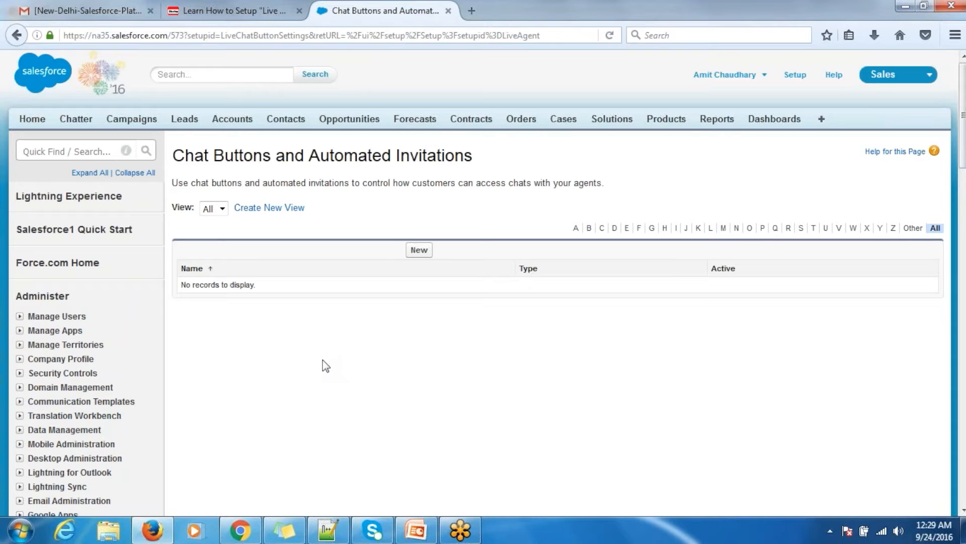
Start a new record of type Chat Button named Chat Button, with developer name Chat_Button and language English.
left_click(428, 253)
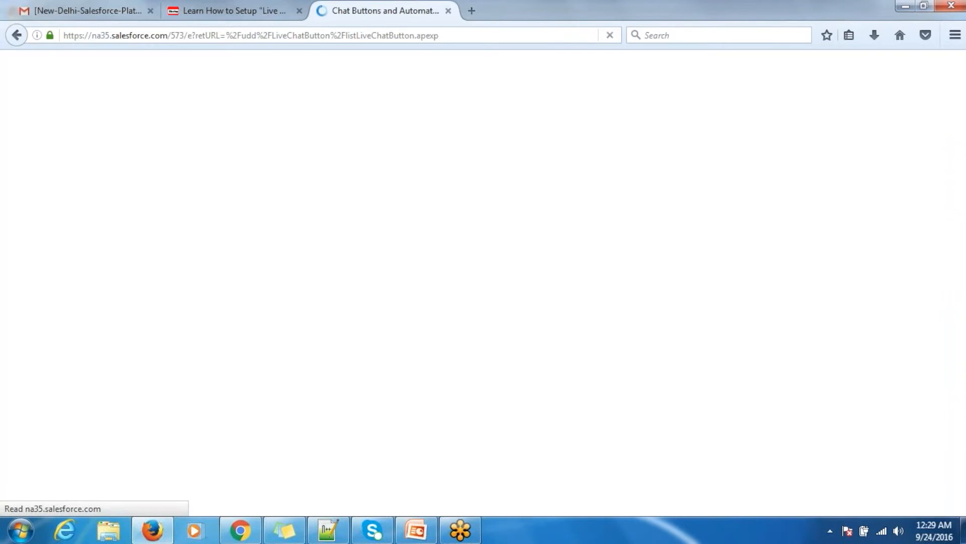
left_click(377, 279)
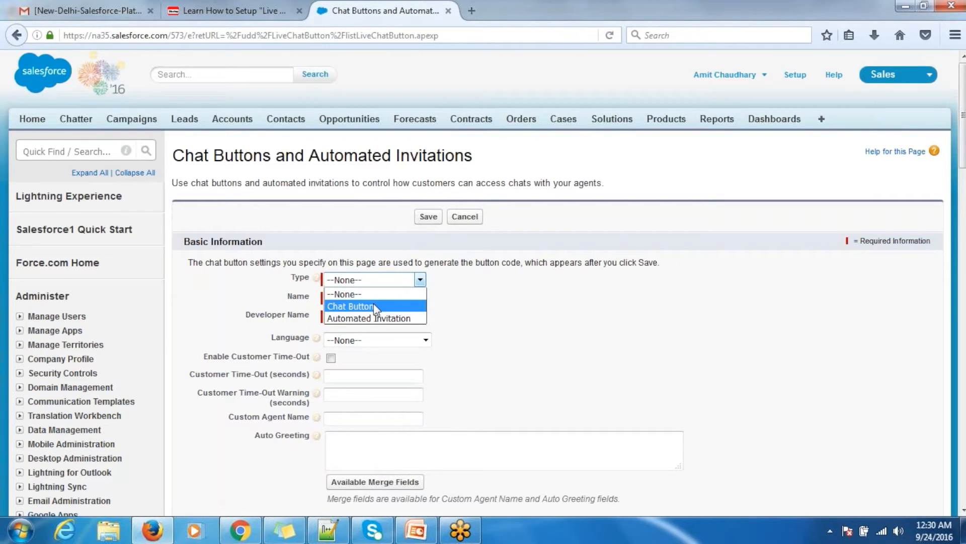
left_click(374, 305)
left_click(373, 298)
left_click(371, 312)
left_click(373, 315)
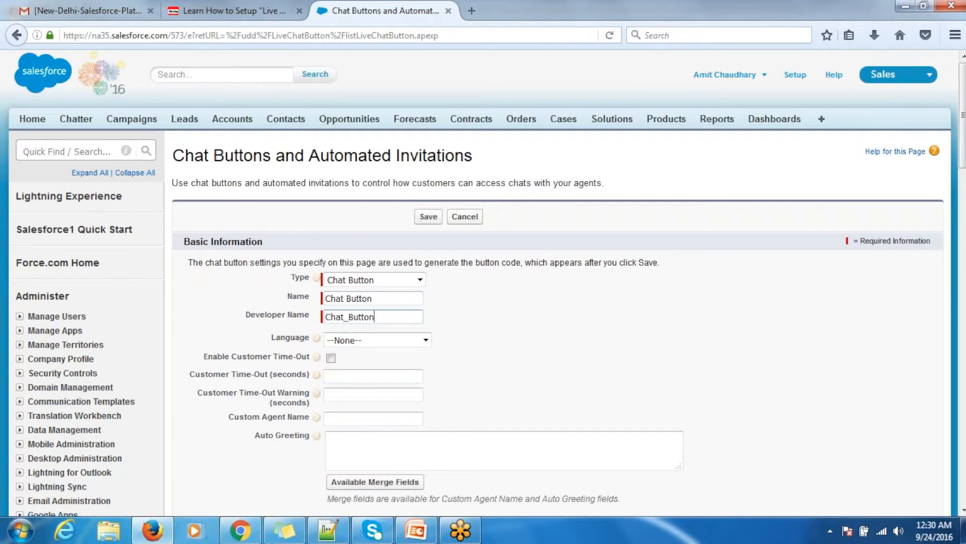
left_click(425, 340)
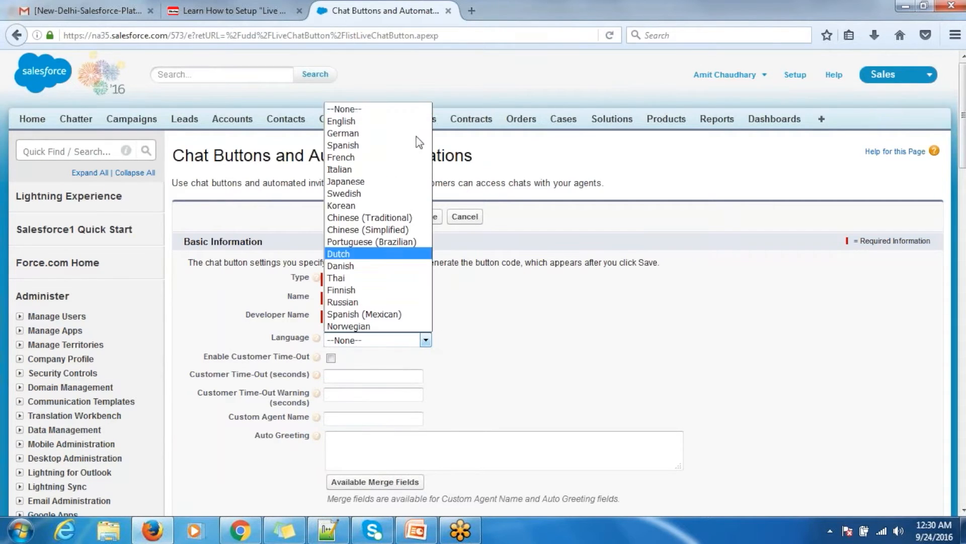
left_click(393, 122)
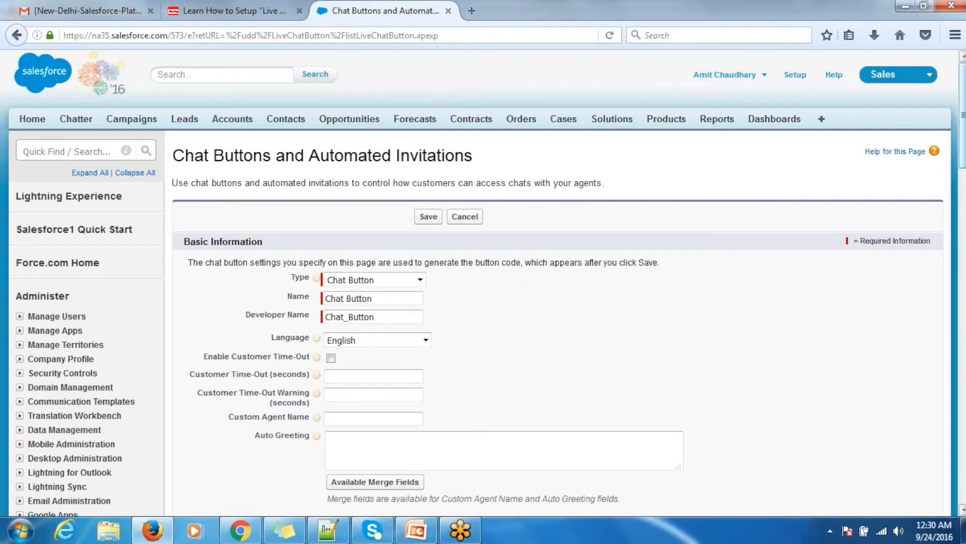
Enable customer time-out for the chat button, with a 60-second time-out and a 40-second time-out warning.
scroll(962, 116, "down", 1)
scroll(962, 115, "down", 4)
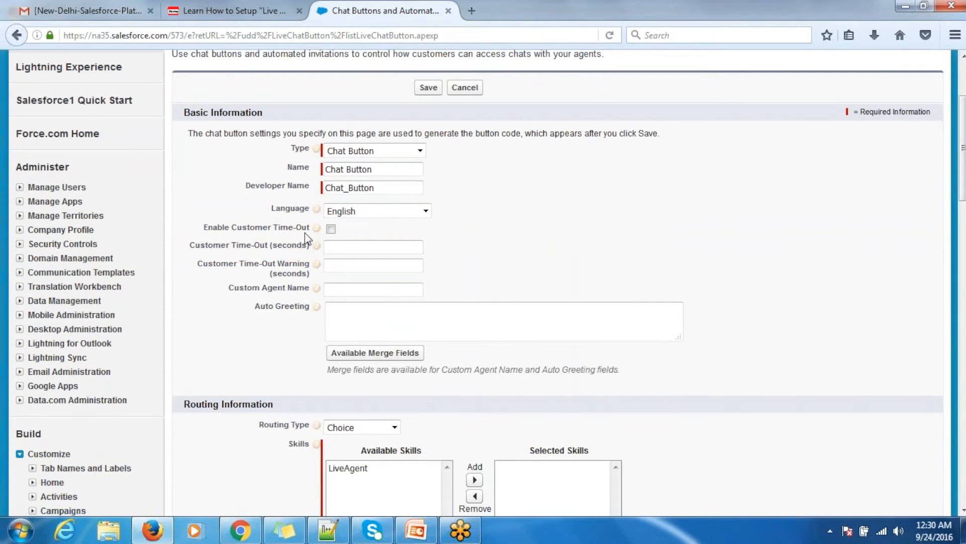
mouse_move(313, 230)
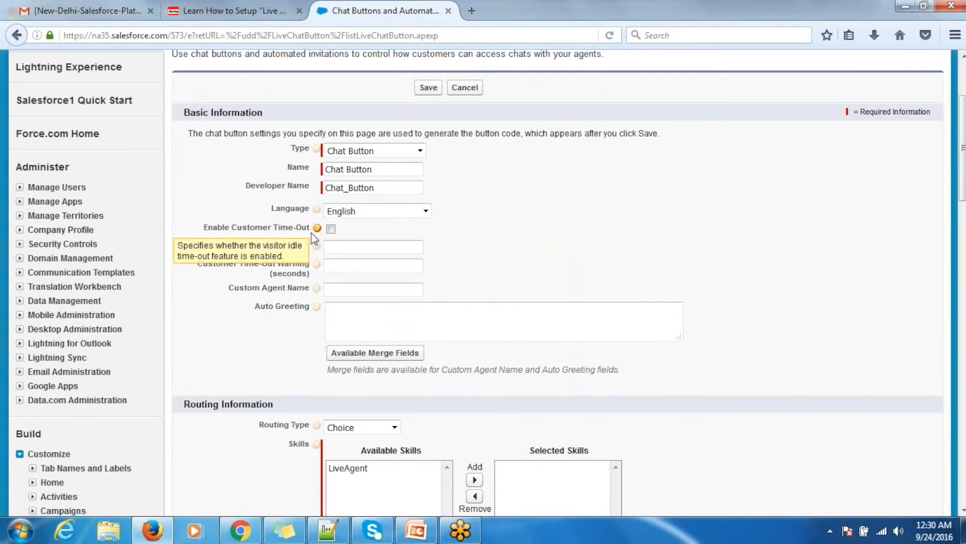
left_click(334, 246)
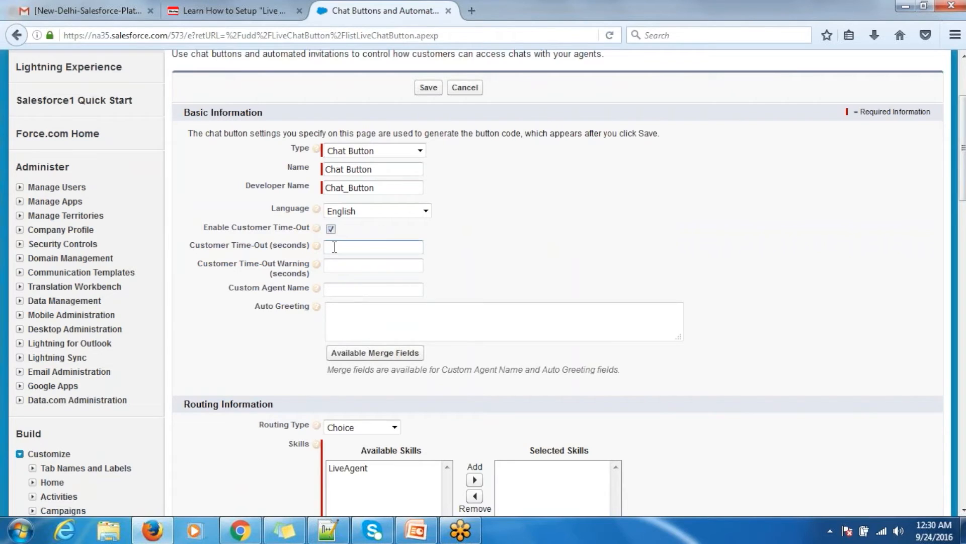
left_click(344, 266)
left_click(343, 266)
left_click(342, 267)
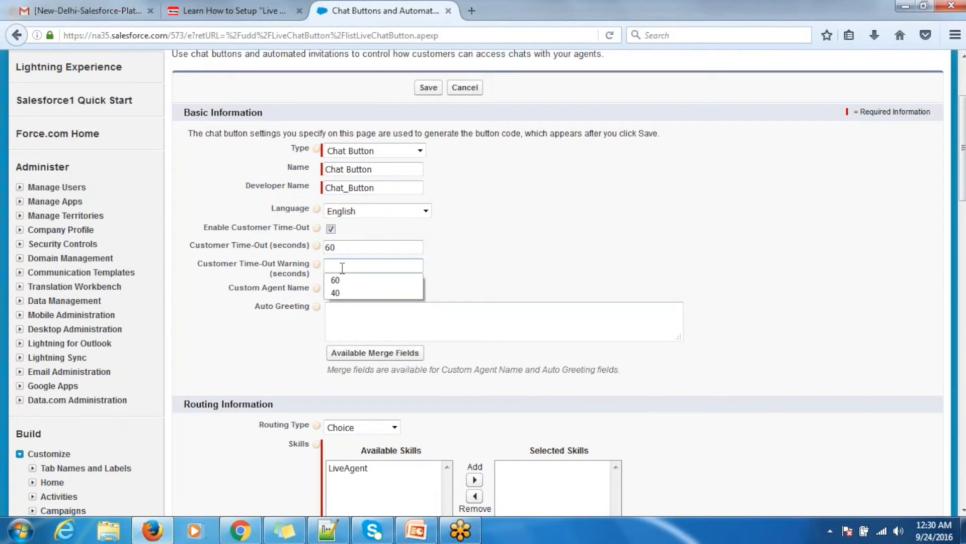
left_click(340, 291)
Set the chat button's custom agent name to LiveChat Agent.
left_click(341, 291)
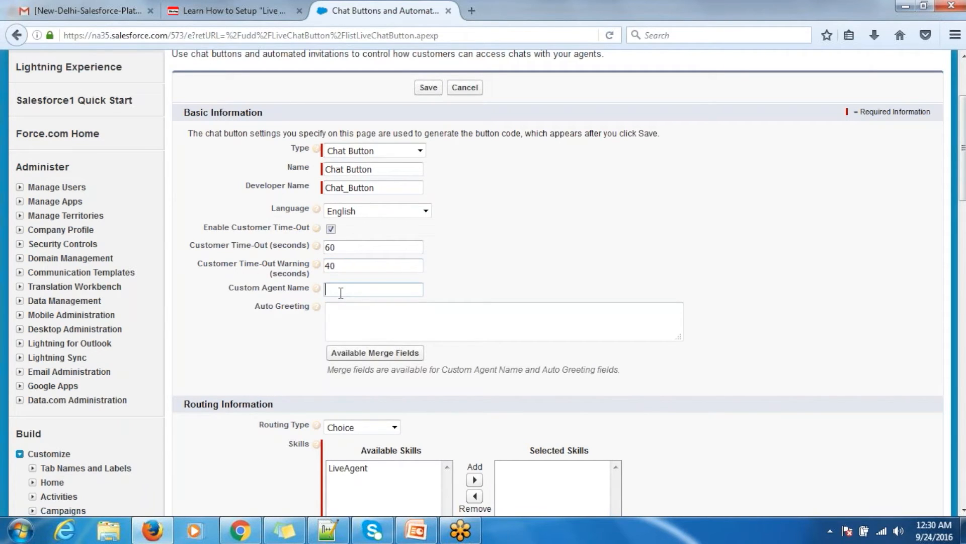
left_click(341, 292)
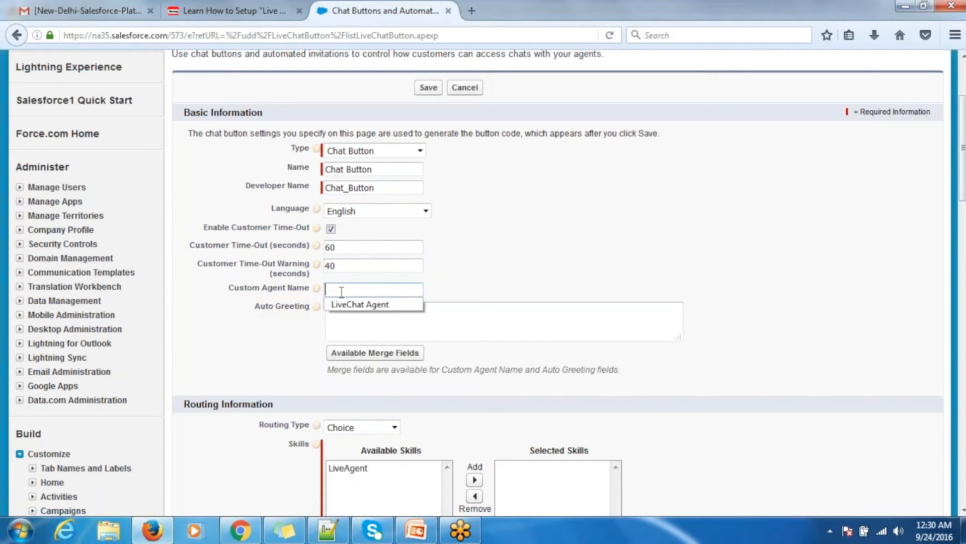
left_click(346, 302)
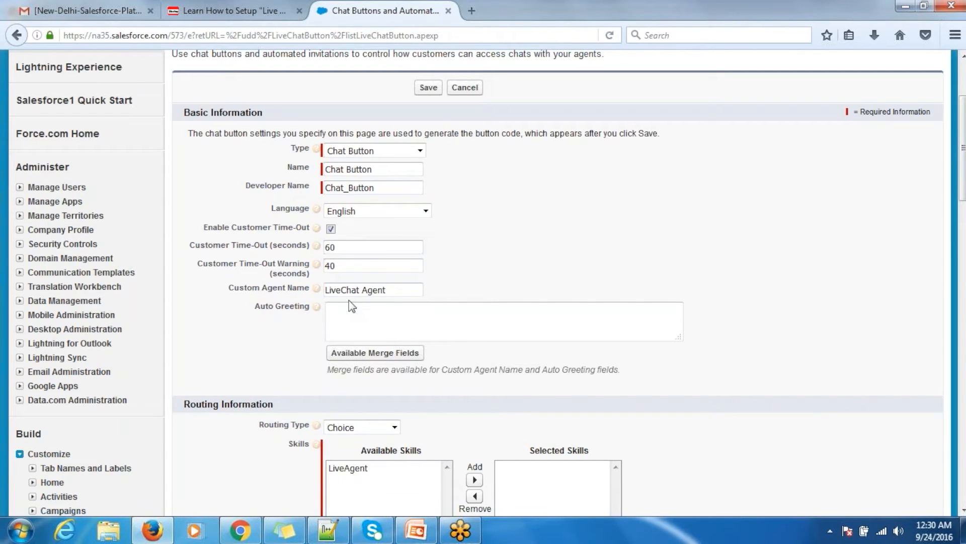
Enter "Welcome on Live Chat !!!" as the chat button's auto greeting.
left_click(348, 306)
mouse_move(313, 292)
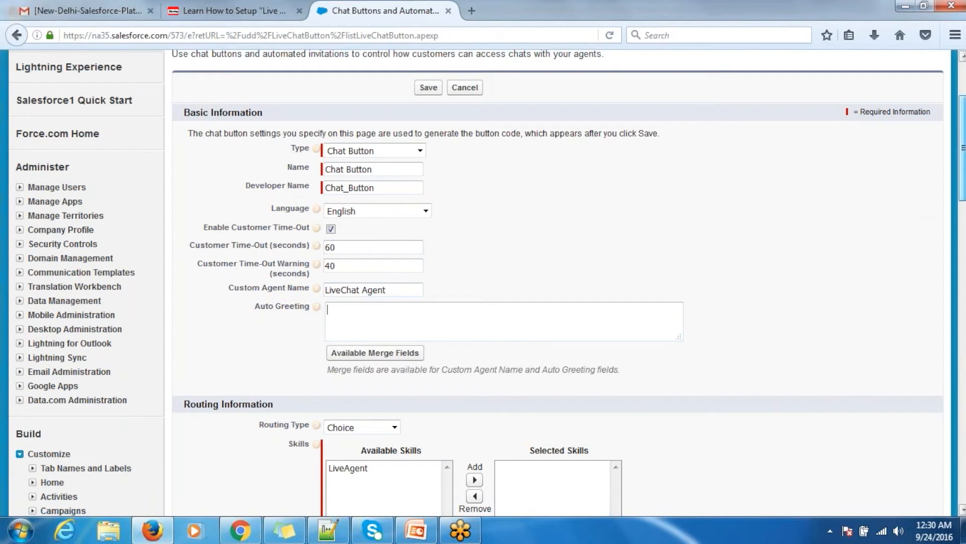
scroll(483, 282, "down", 2)
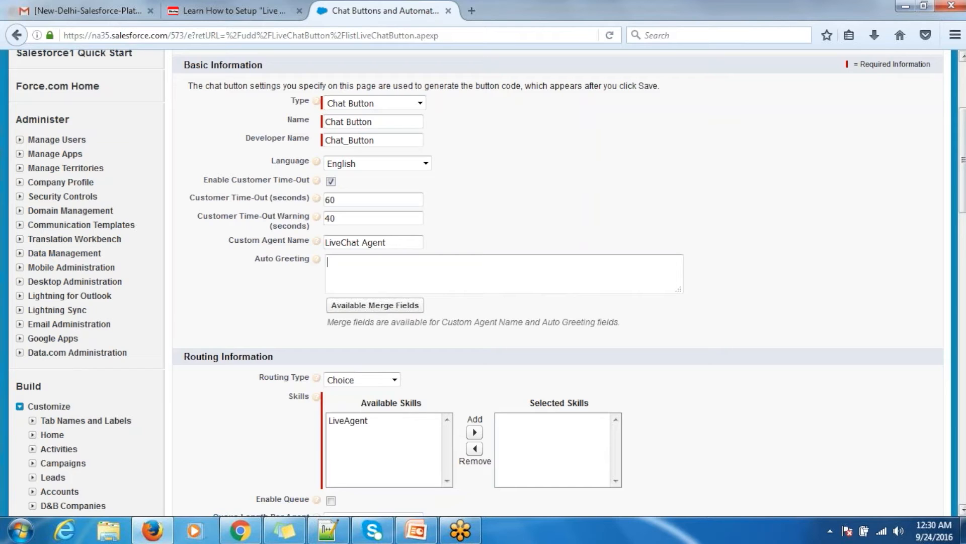
scroll(554, 282, "up", 1)
left_click(451, 291)
type("Welcome")
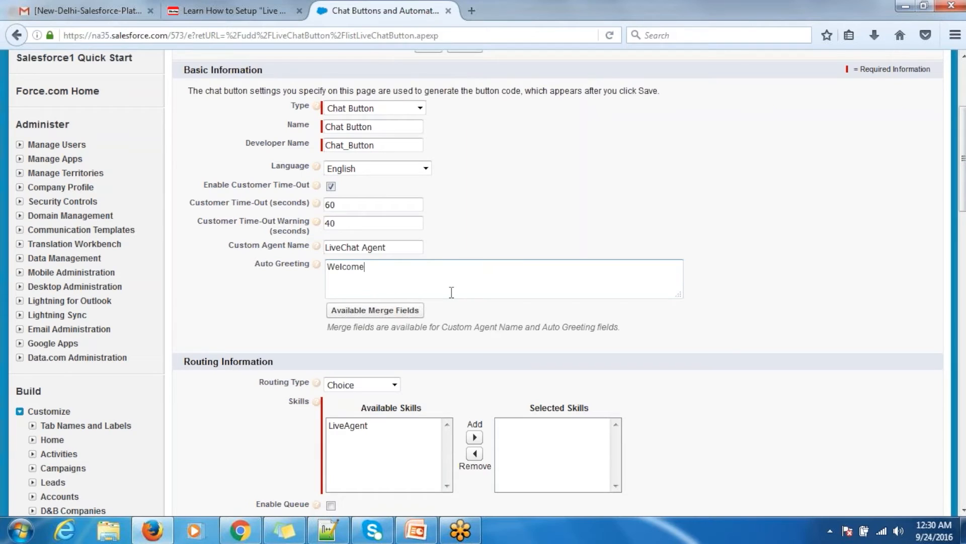
type(" on Live Chat !!!")
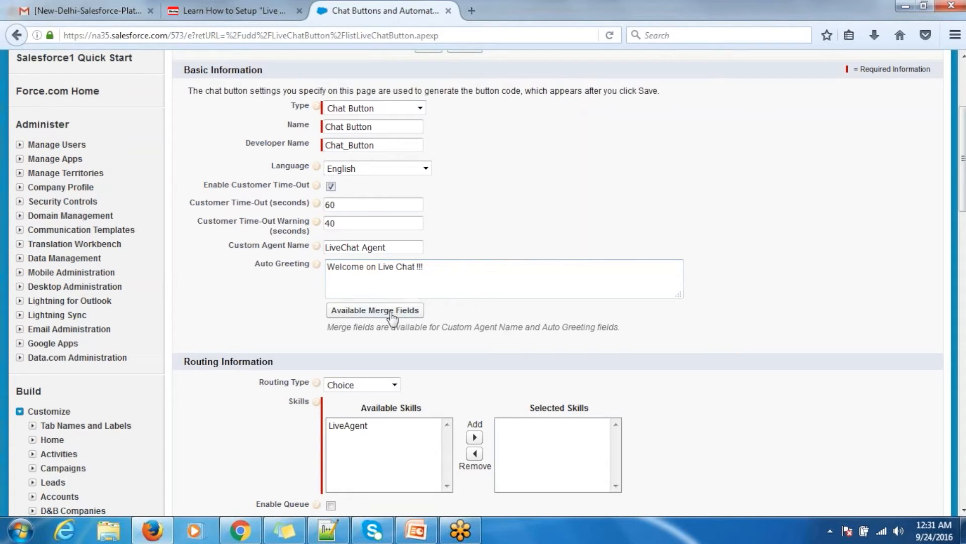
Set the chat button's routing type to Most Available and assign it the LiveAgent skill.
scroll(397, 278, "down", 4)
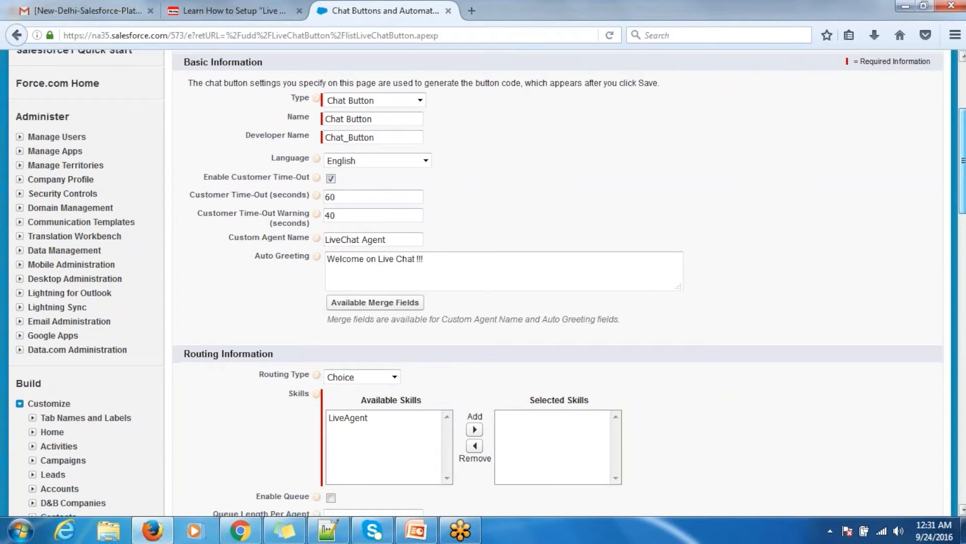
left_click(395, 279)
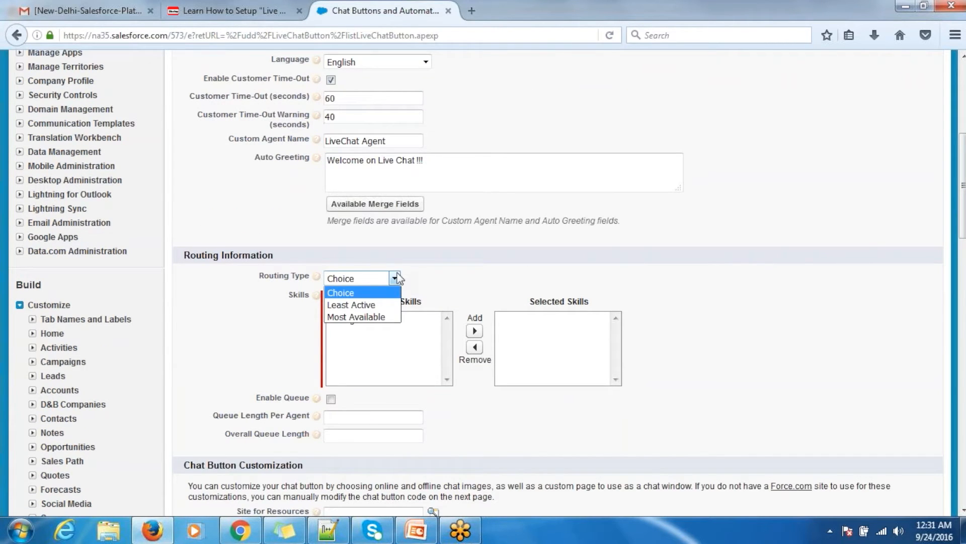
left_click(412, 271)
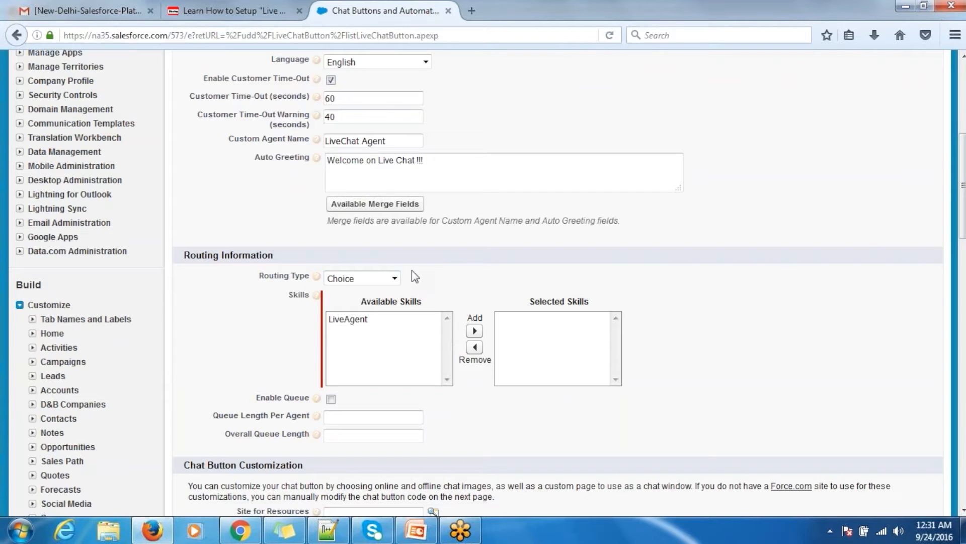
left_click(395, 278)
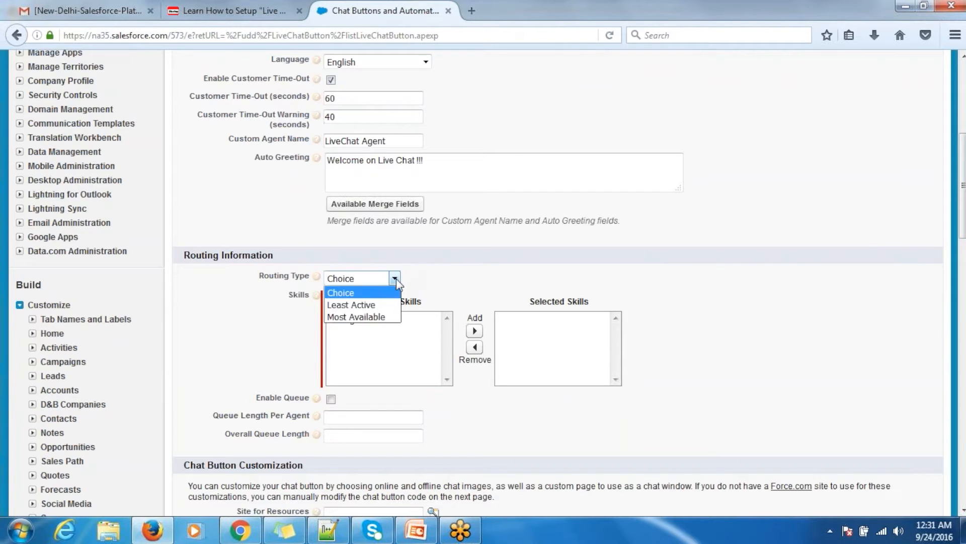
left_click(417, 281)
left_click(397, 280)
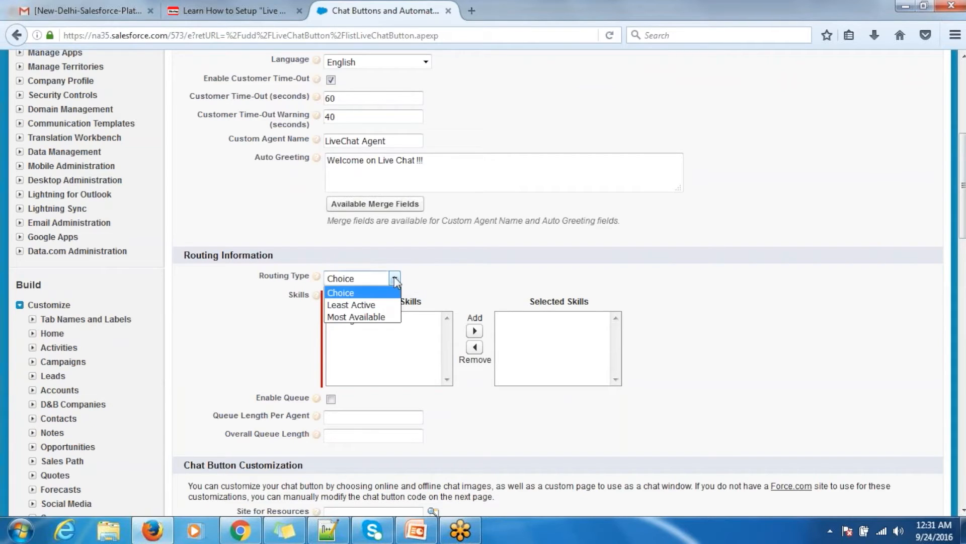
left_click(374, 317)
left_click(369, 322)
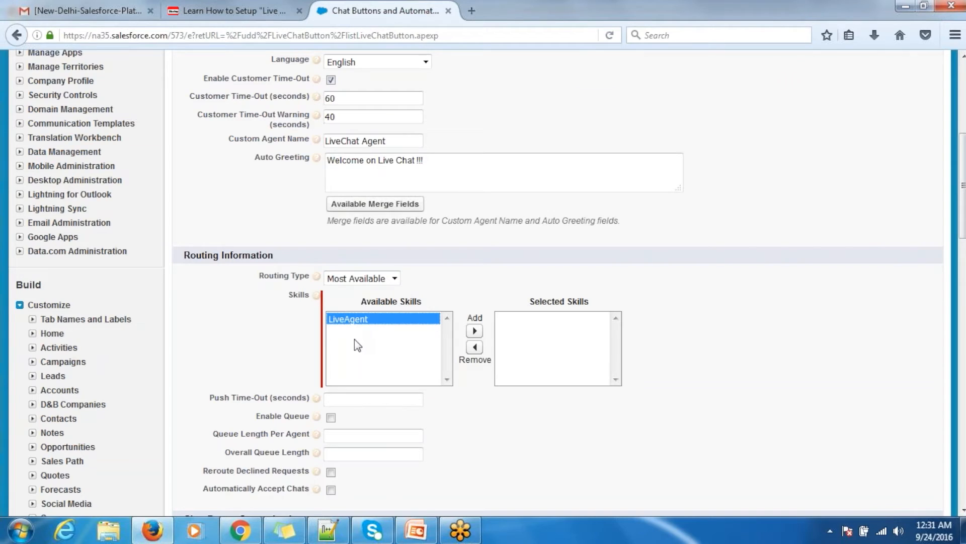
left_click(474, 332)
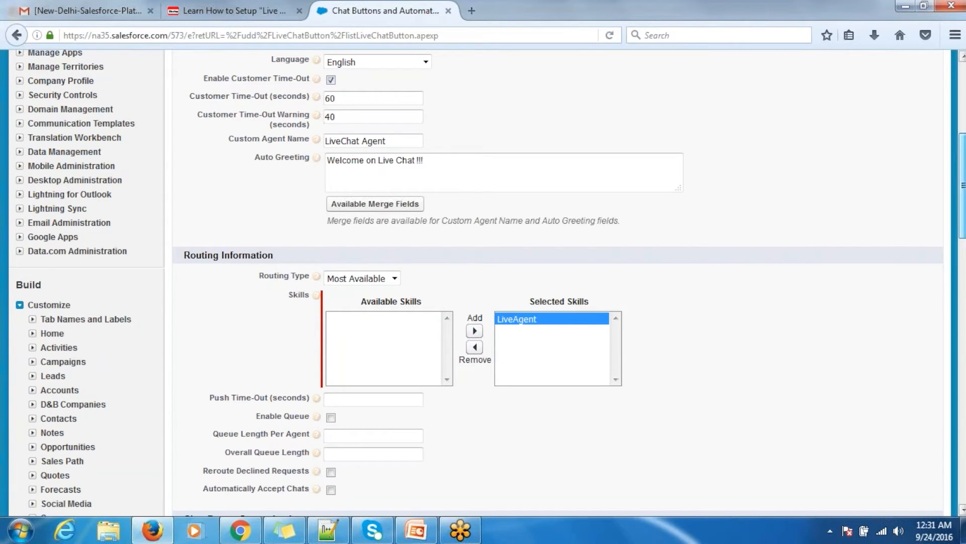
Set the push time-out to 20 seconds and enable the queue in the chat button's routing information.
scroll(554, 282, "down", 3)
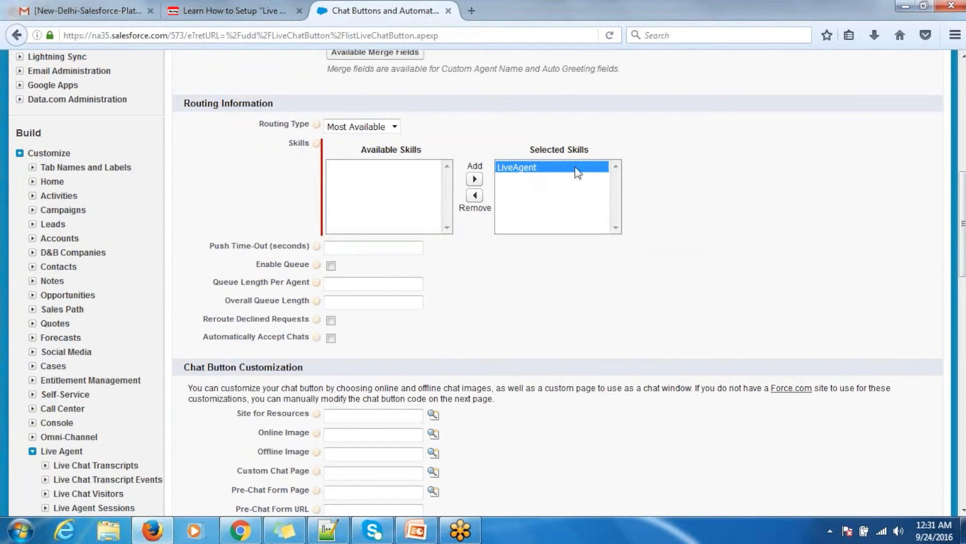
scroll(572, 231, "down", 1)
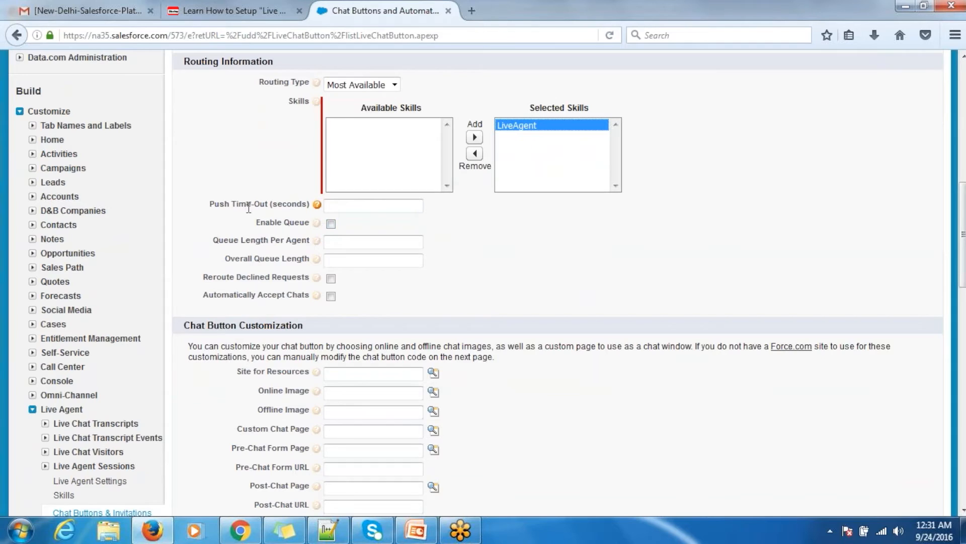
left_click(332, 207)
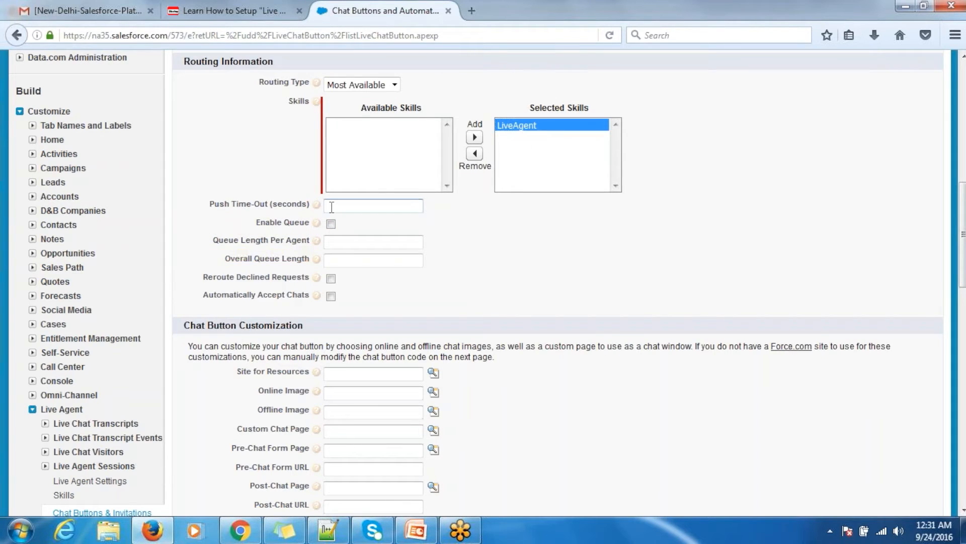
type("20")
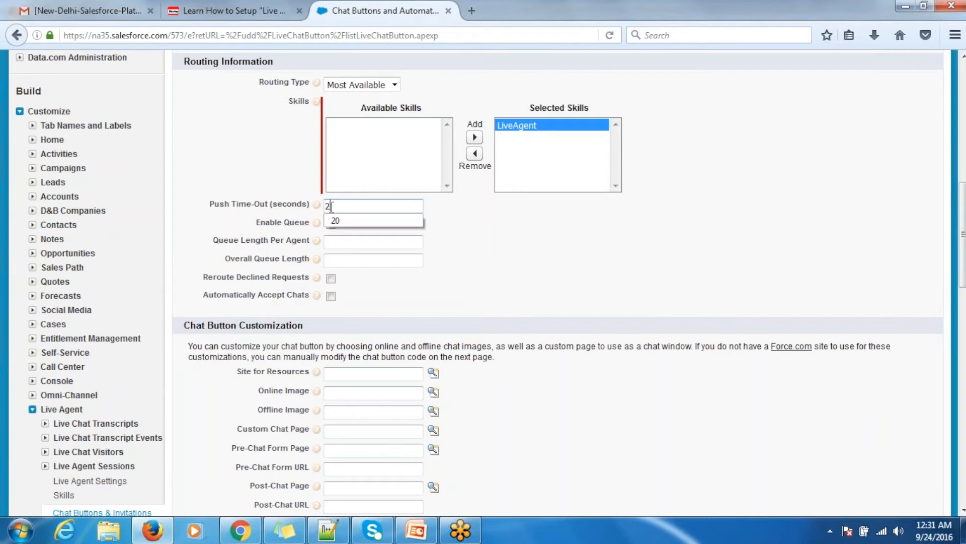
left_click(345, 227)
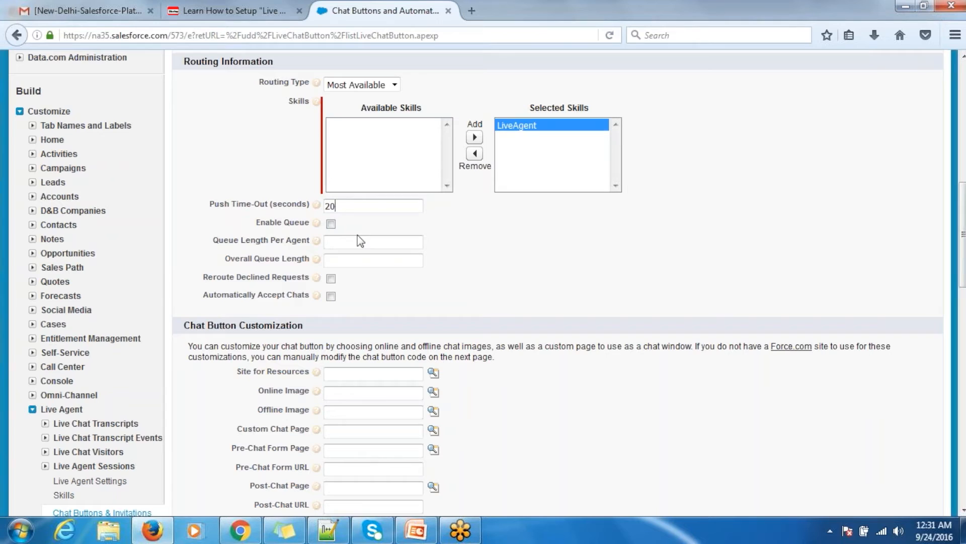
left_click(331, 224)
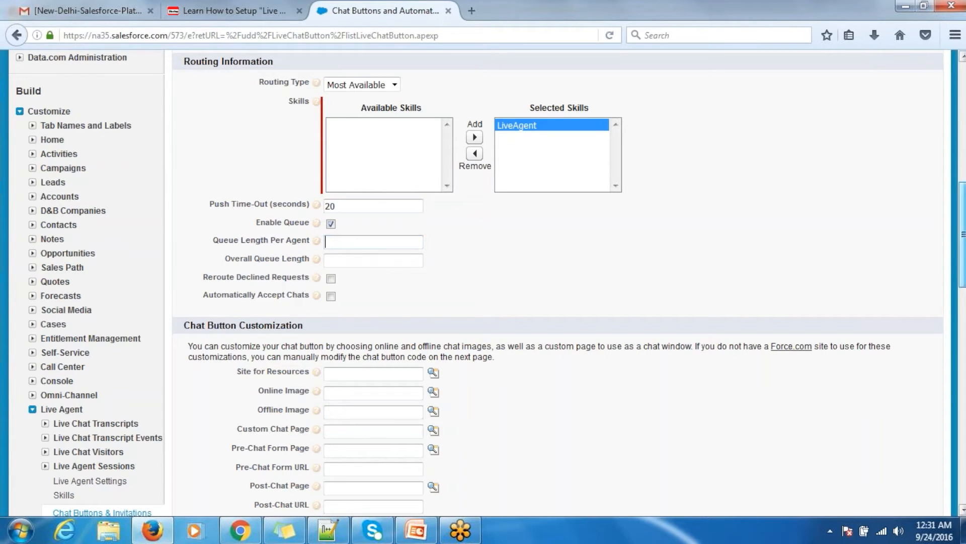
Look up and choose Demo Live Agent as the chat button's site for resources.
scroll(962, 508, "down", 2)
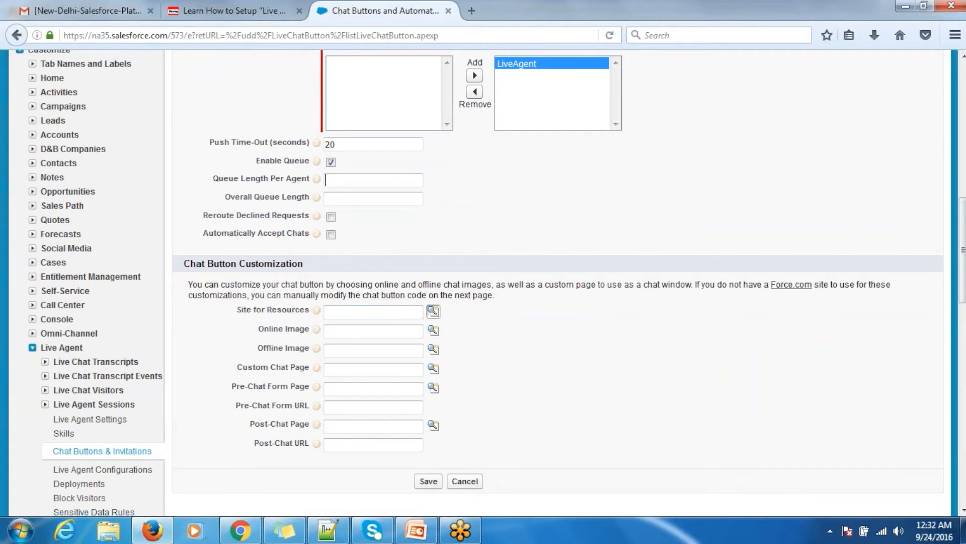
left_click(434, 313)
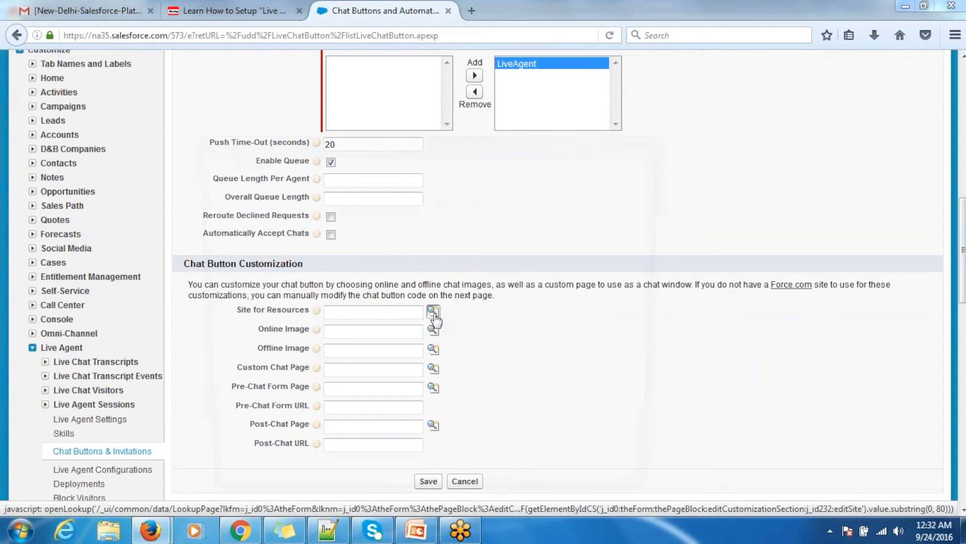
left_click_drag(467, 141, 473, 121)
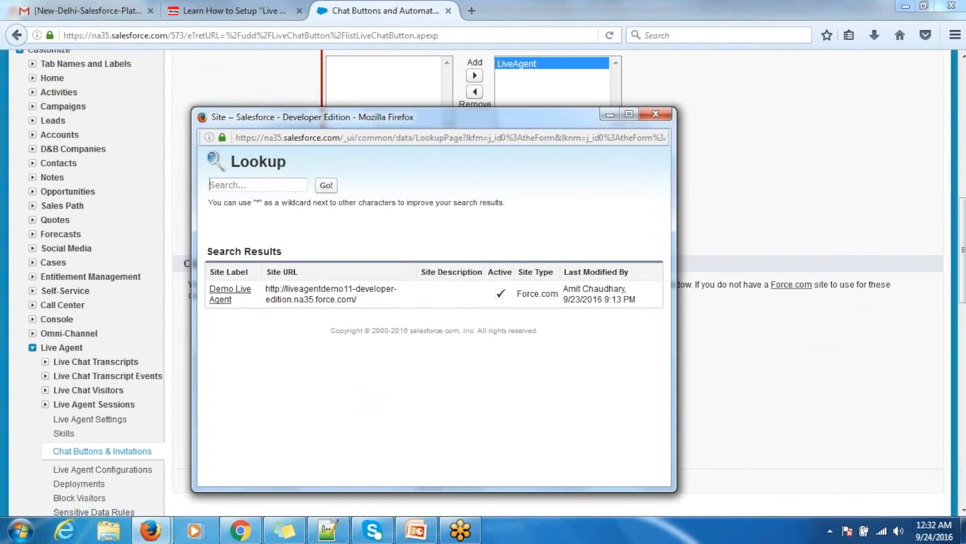
left_click(230, 298)
Assign the Online and Offline static resources as the chat button's online and offline images, and try to save the record.
left_click(335, 329)
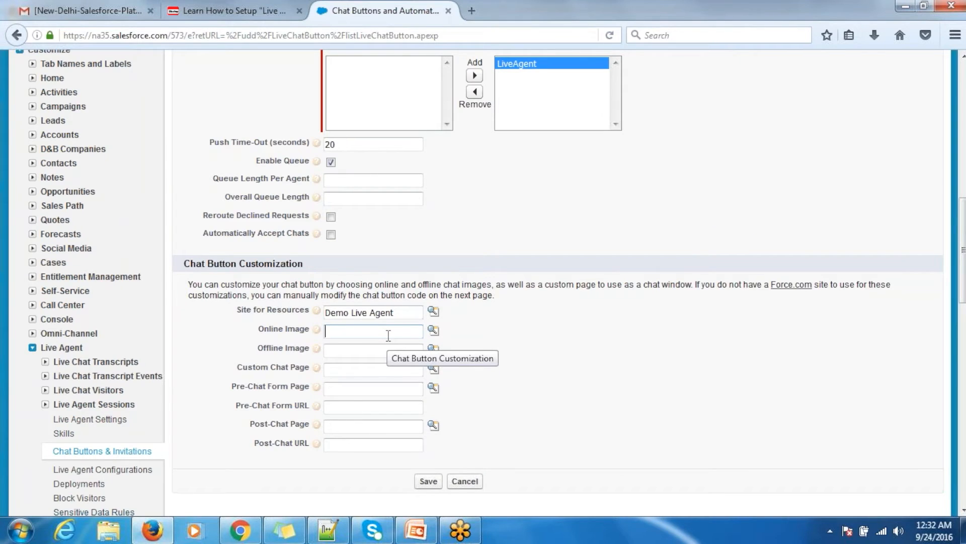
left_click(432, 333)
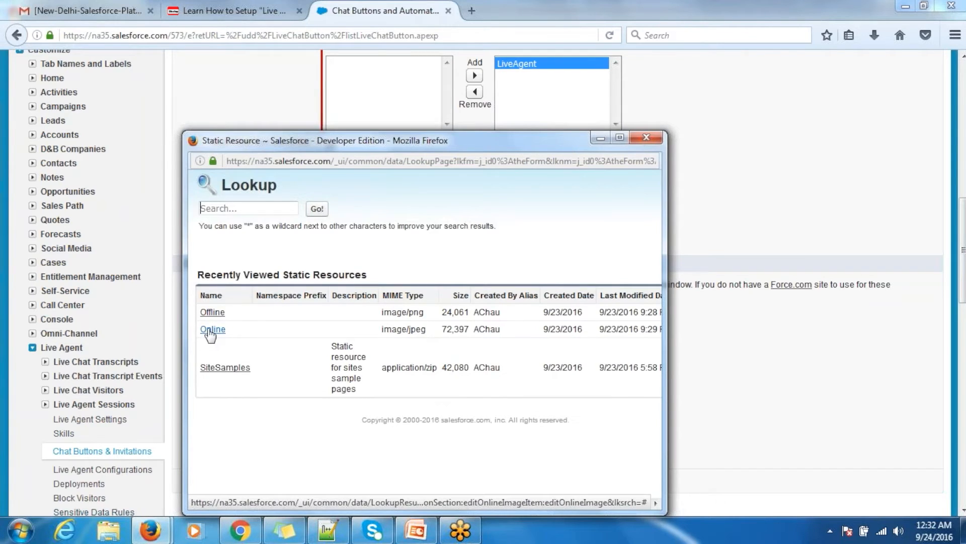
left_click(212, 329)
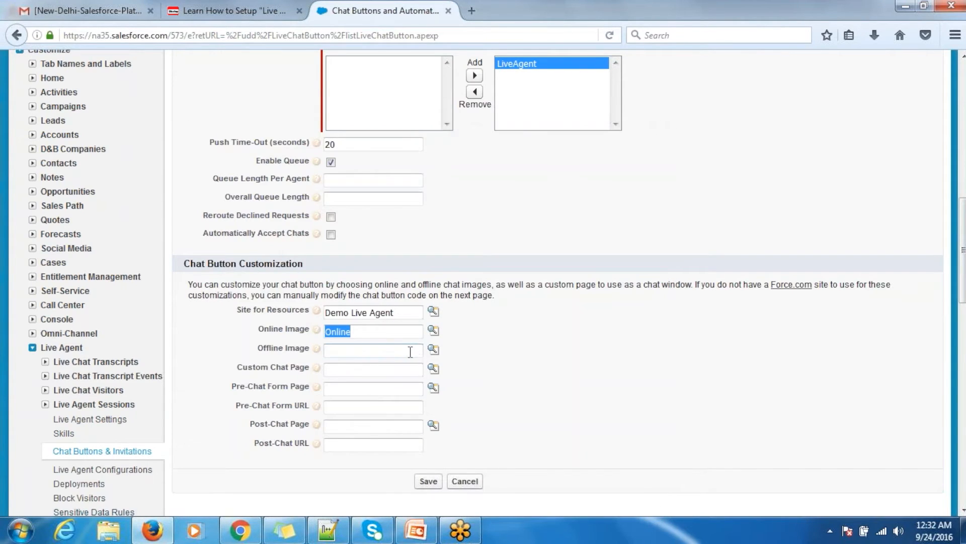
left_click(432, 351)
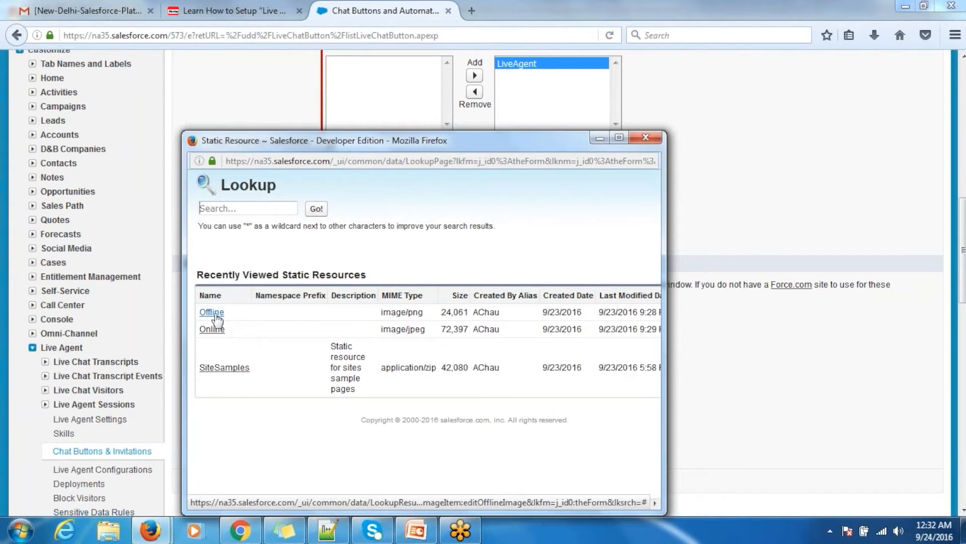
left_click(213, 313)
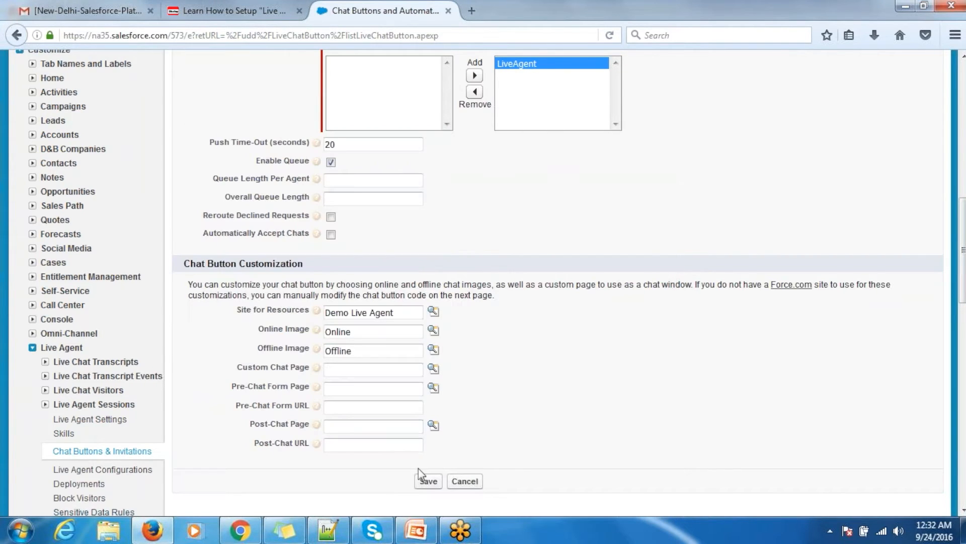
left_click(429, 480)
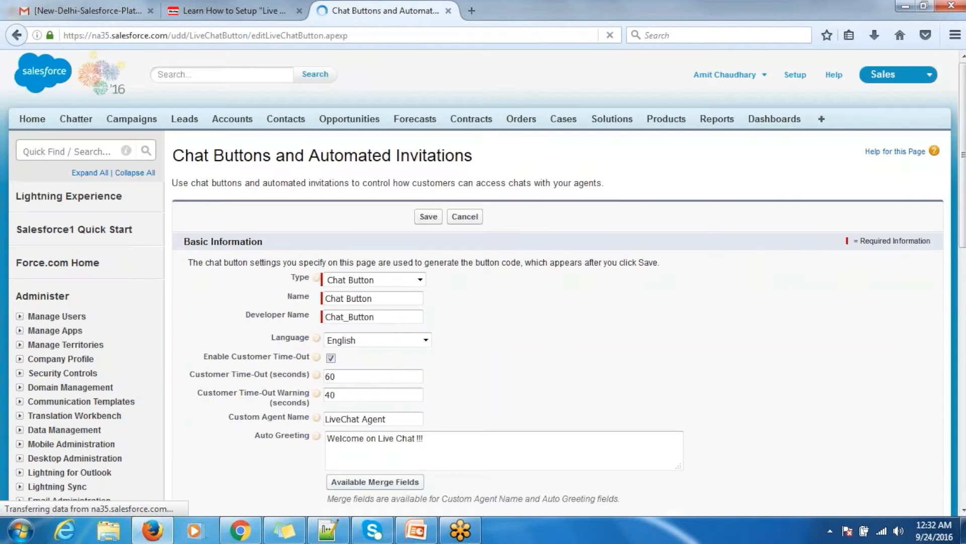
Set the overall queue length to 10 and save the chat button.
scroll(483, 282, "down", 7)
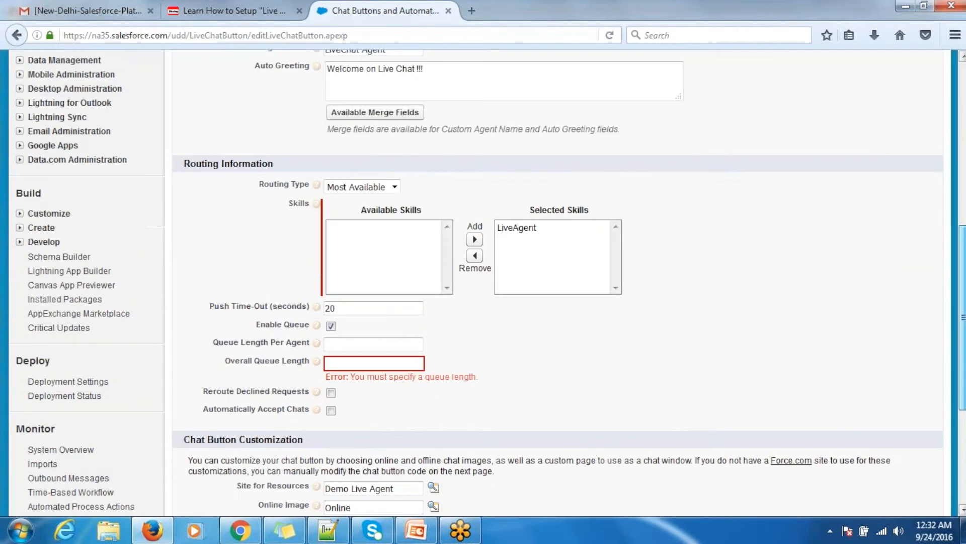
scroll(483, 282, "down", 1)
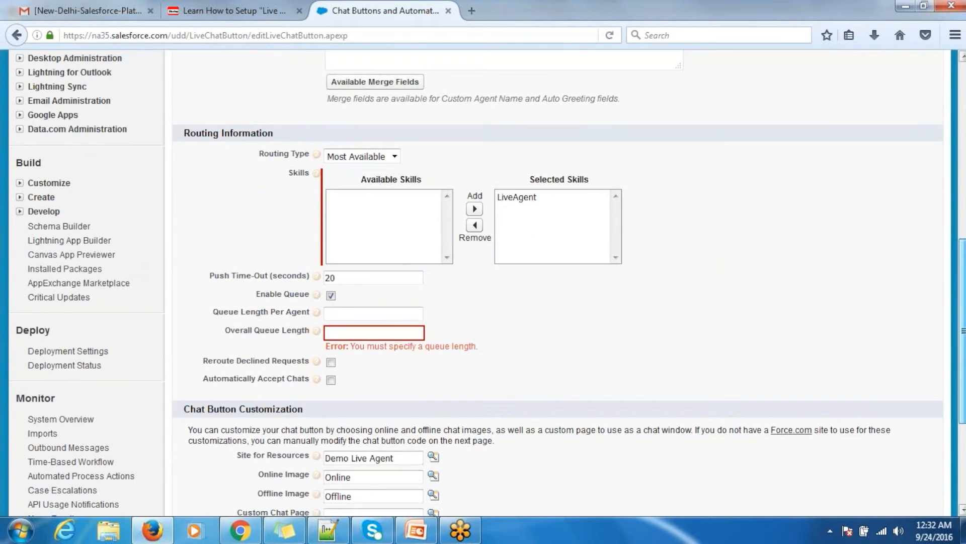
scroll(484, 282, "down", 1)
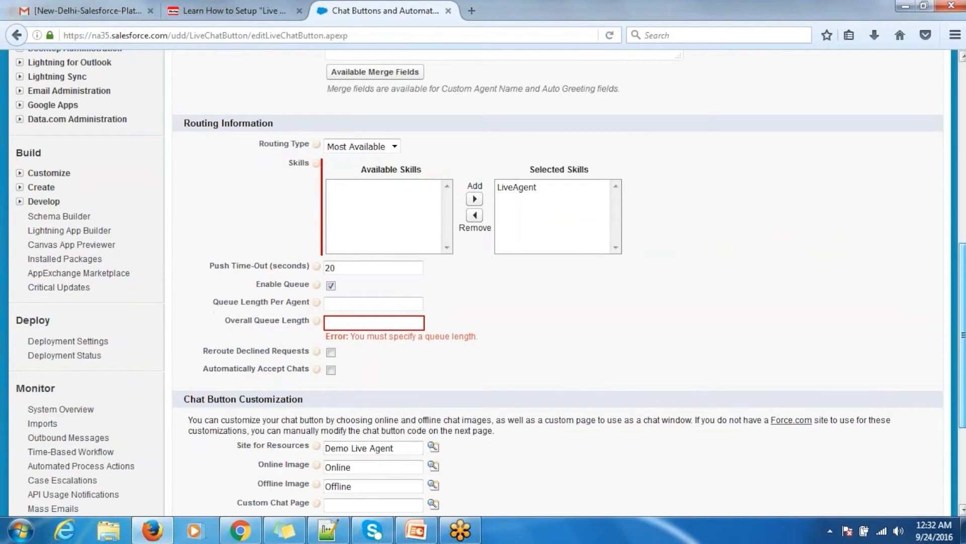
left_click(377, 327)
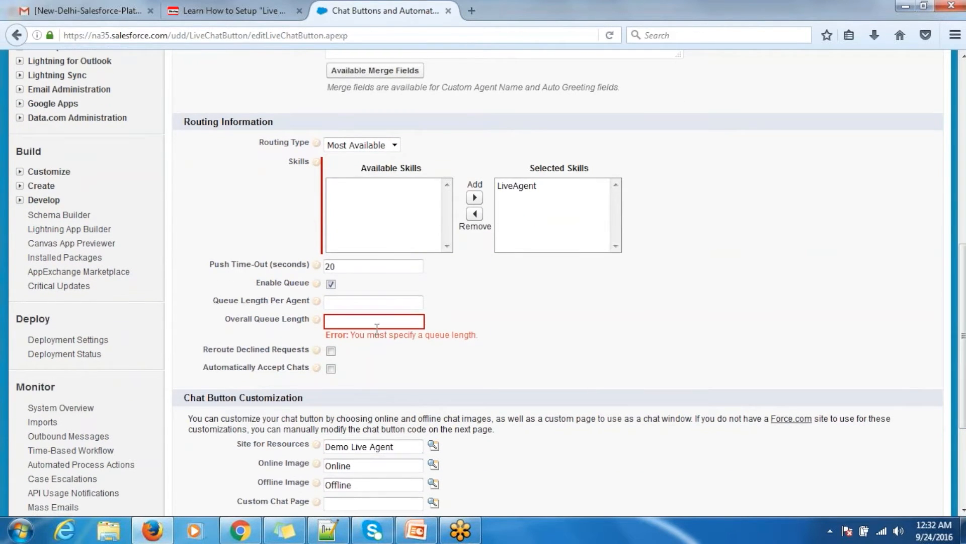
type("10")
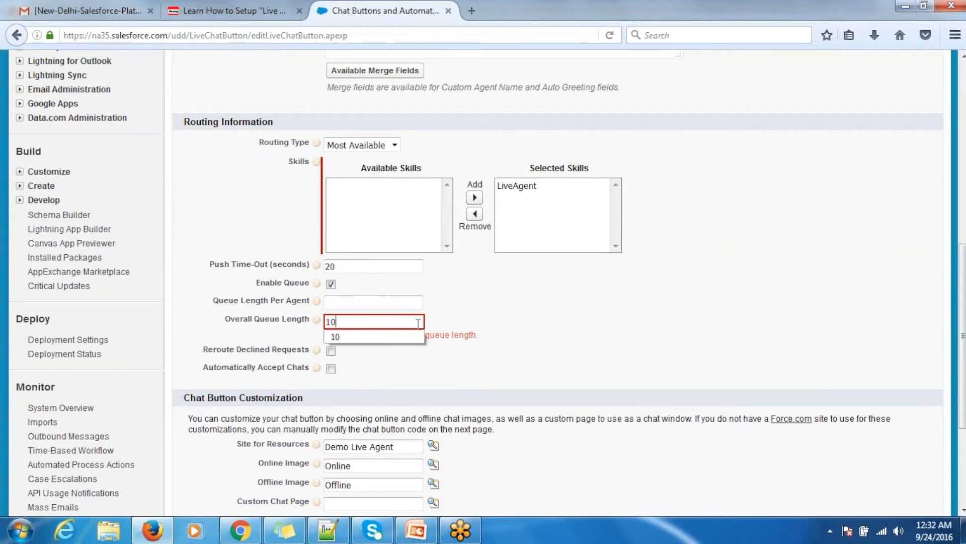
scroll(483, 282, "down", 1)
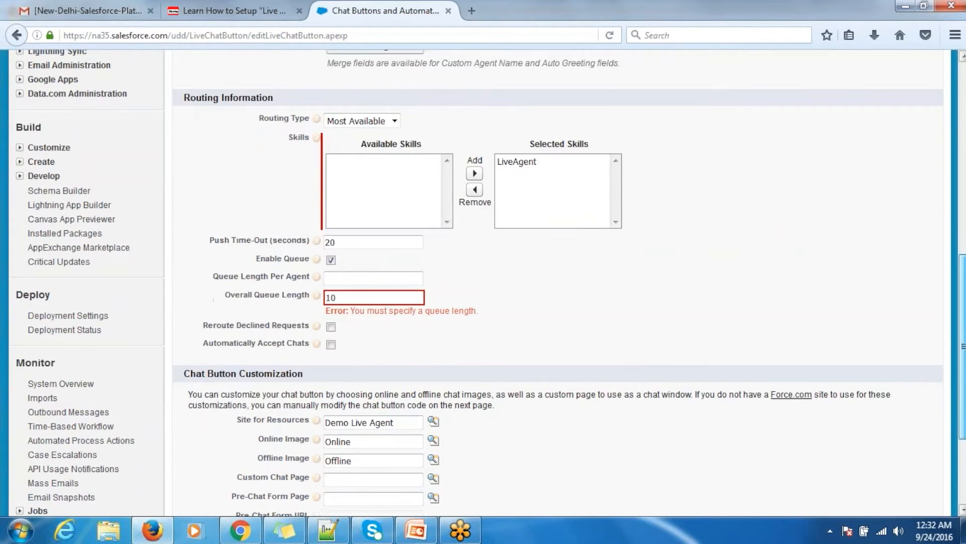
scroll(483, 282, "down", 4)
left_click(430, 508)
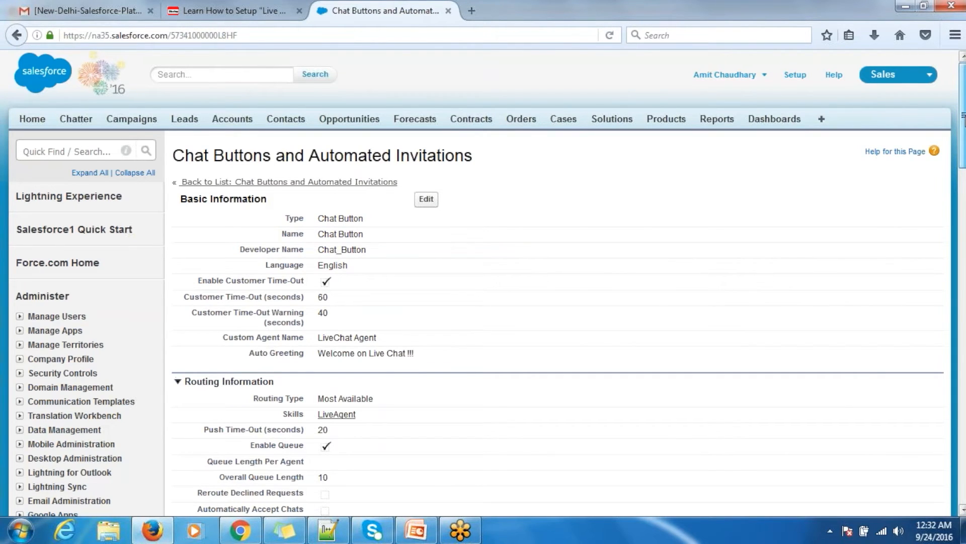
Copy the entire generated Chat Button Code from the saved chat button's detail page.
scroll(962, 116, "down", 1)
scroll(962, 120, "down", 2)
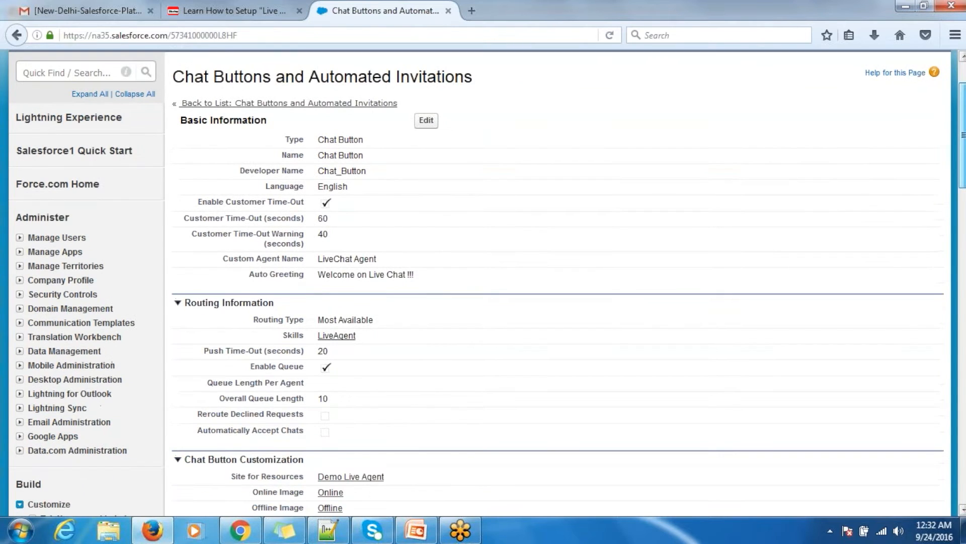
scroll(962, 126, "down", 2)
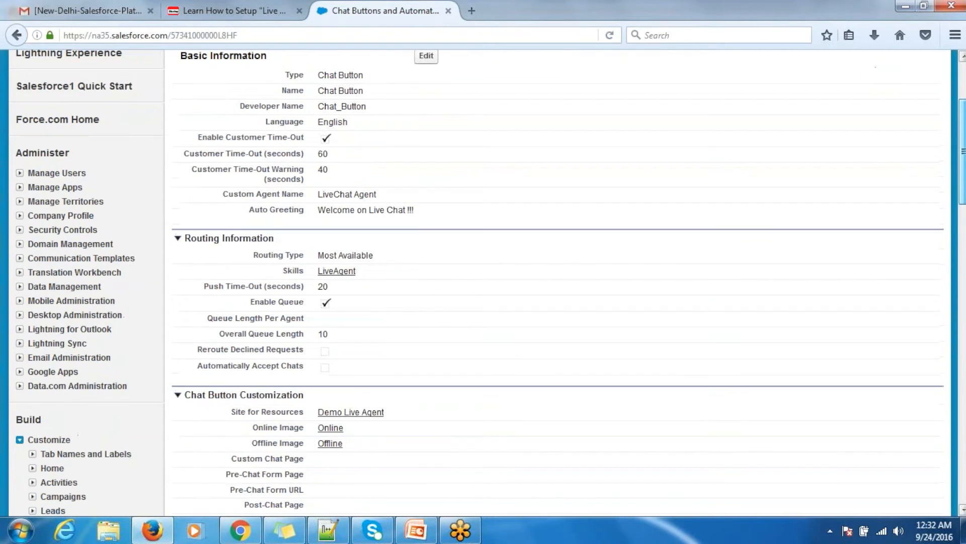
scroll(553, 282, "down", 8)
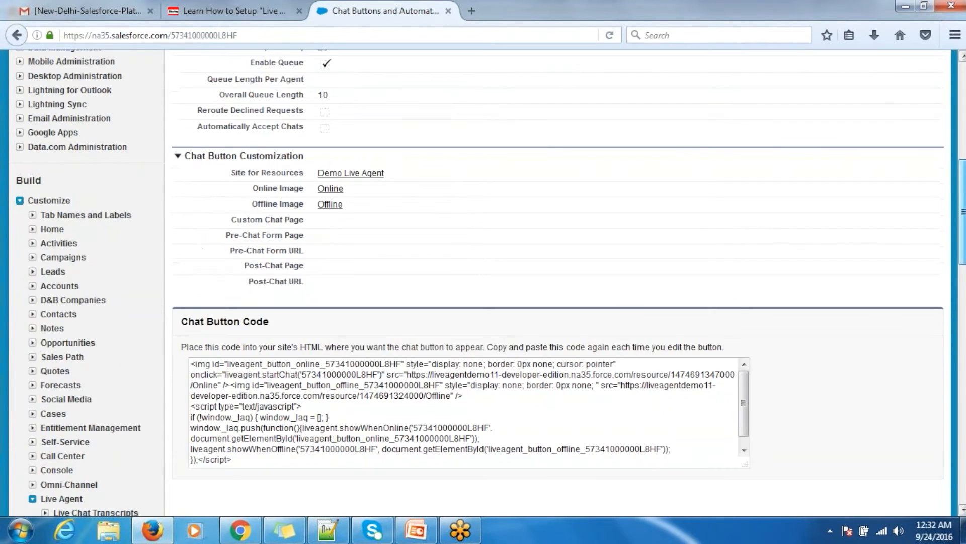
scroll(554, 281, "down", 3)
left_click_drag(181, 243, 243, 244)
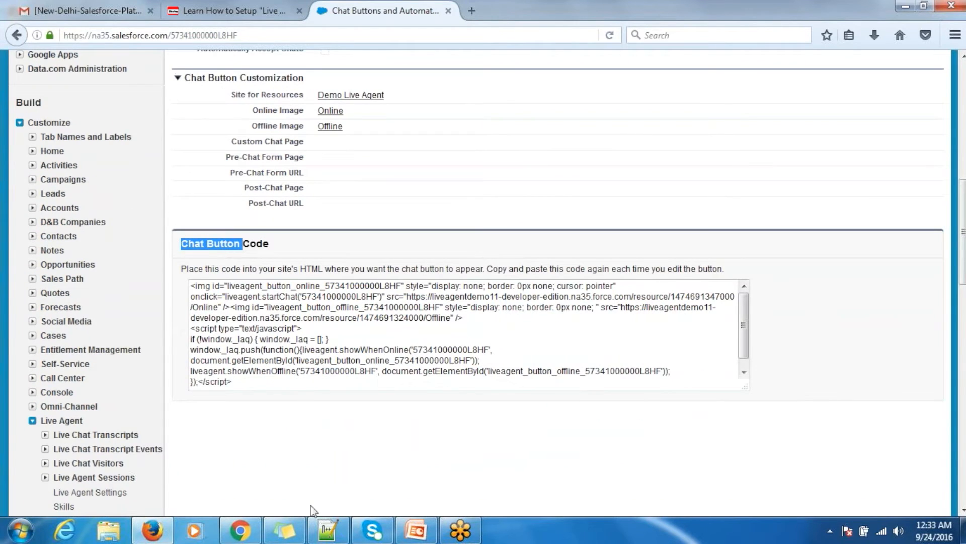
left_click(319, 535)
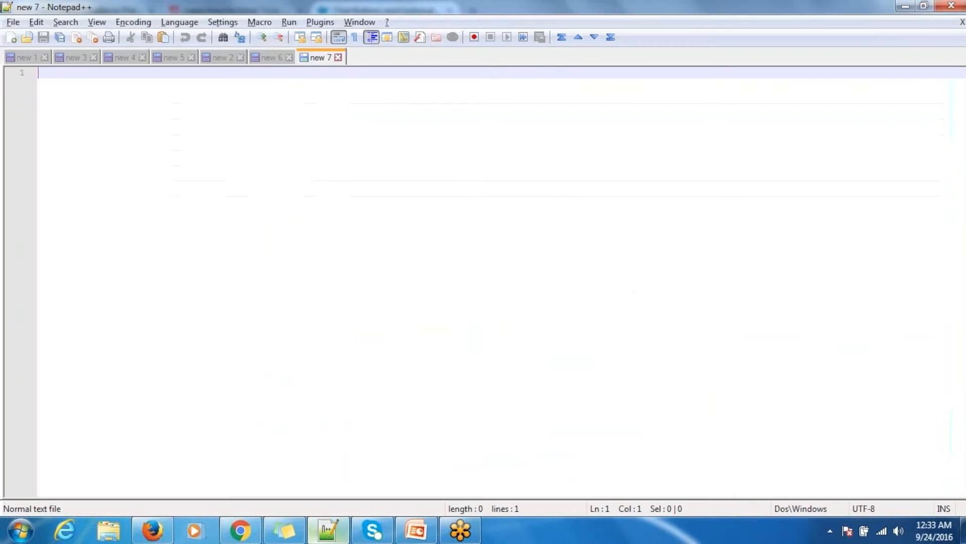
left_click(327, 531)
left_click(317, 383)
key("ctrl+a")
key("ctrl+c")
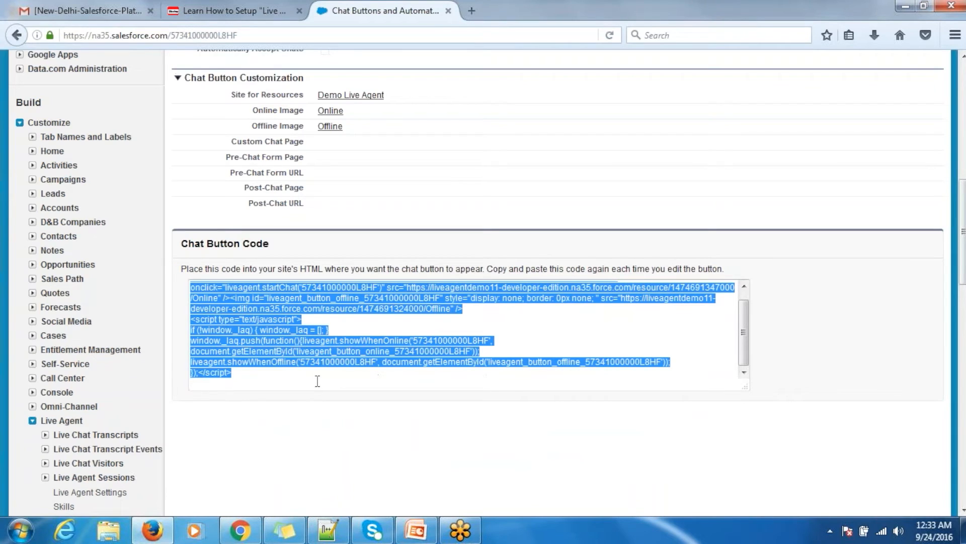
Switch to Notepad++ and paste the chat button code into the new document, adding blank lines below it.
left_click(327, 531)
key("ctrl+v")
key("Return")
key("Return")
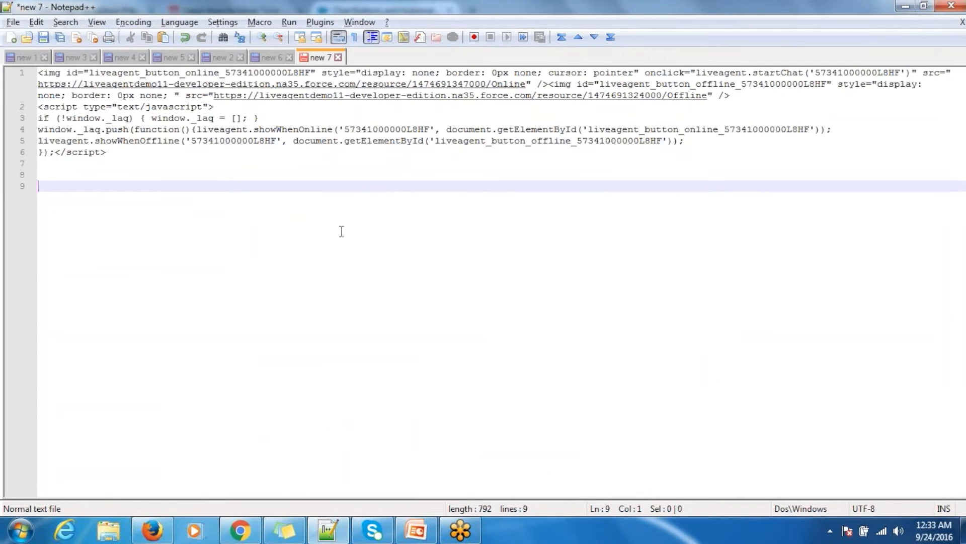
left_click(342, 526)
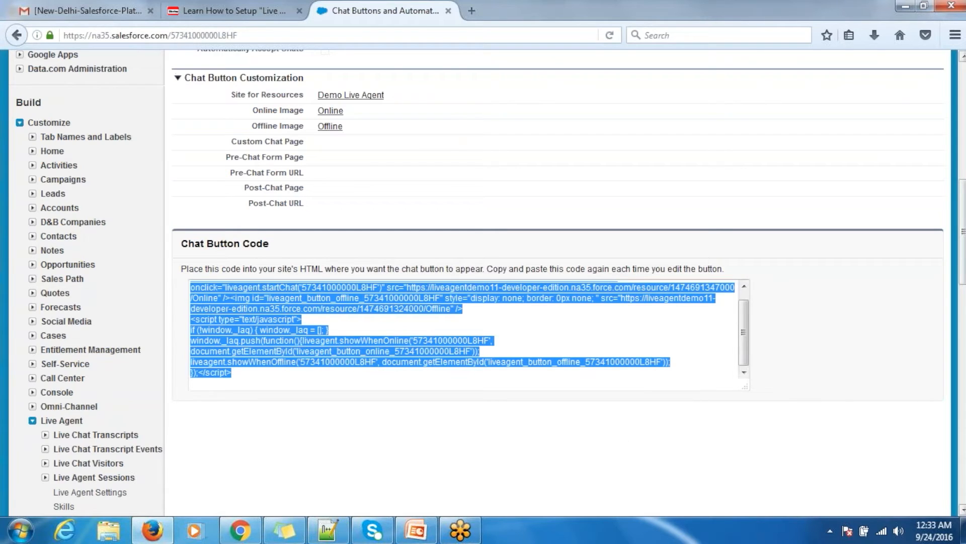
Search the Salesforce setup for "depl" and open the Live Agent Deployments page.
left_click_drag(962, 279, 962, 60)
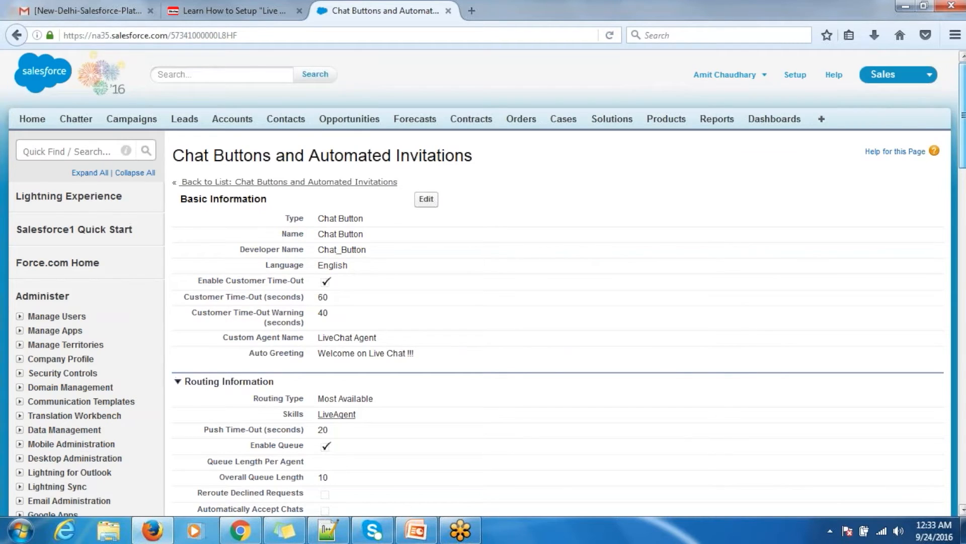
scroll(553, 302, "down", 10)
left_click_drag(963, 278, 963, 277)
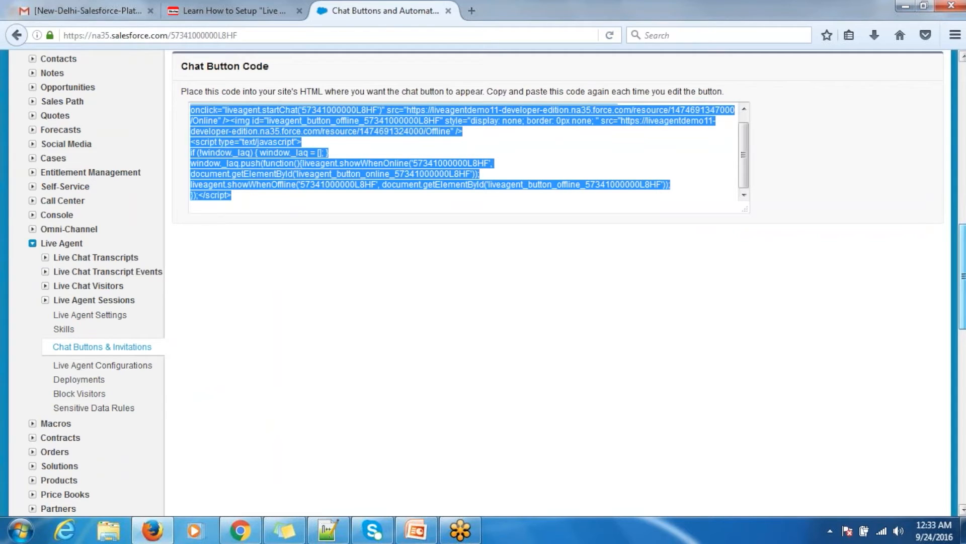
left_click_drag(962, 276, 963, 114)
left_click(65, 155)
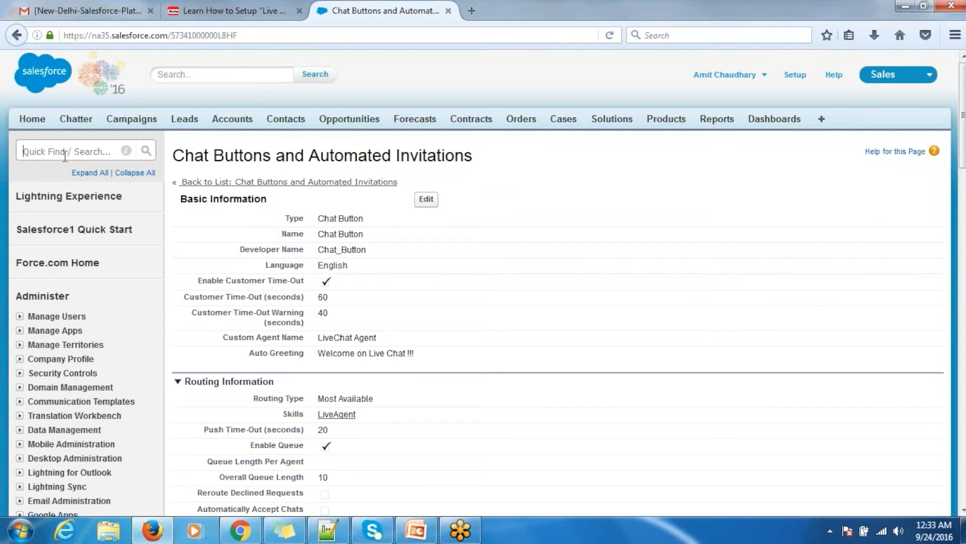
type("depl")
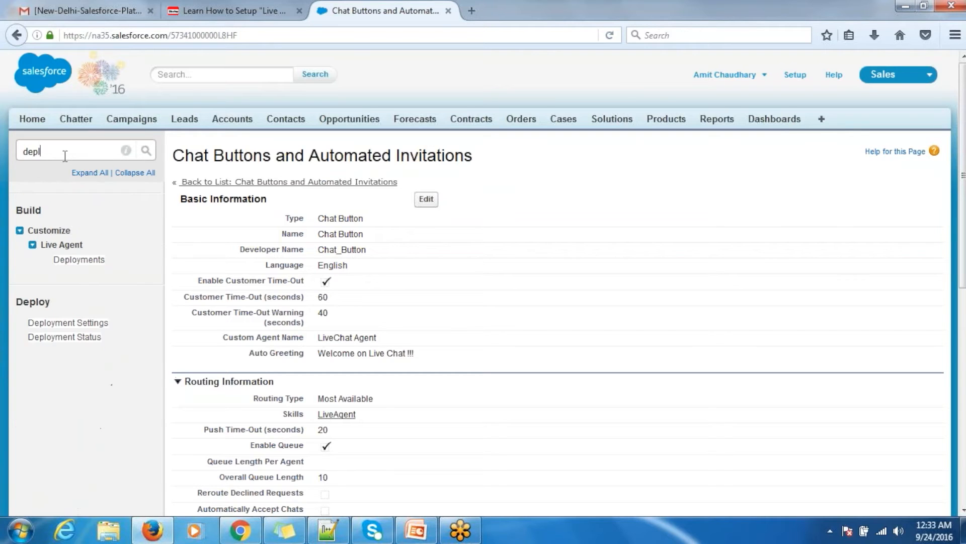
left_click(68, 263)
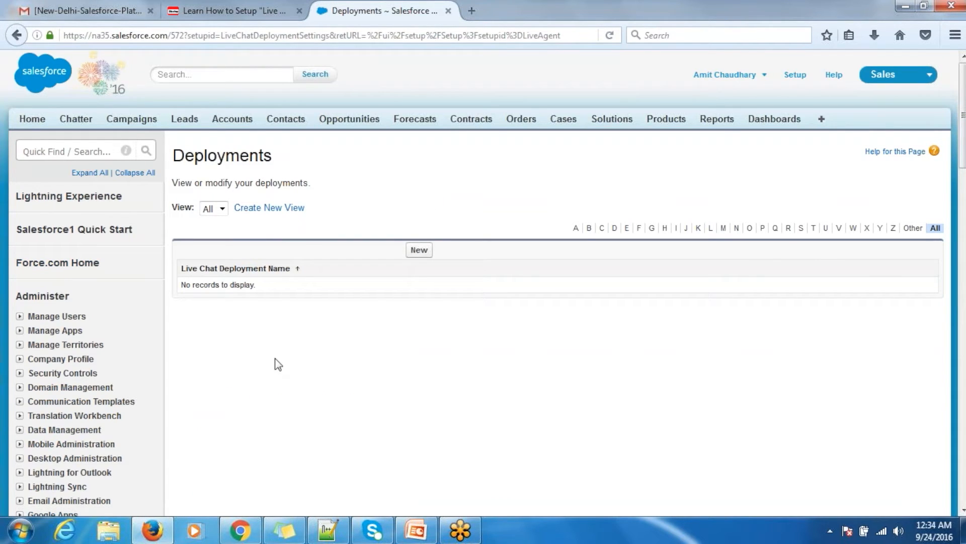
Create a new deployment named Agent Queries, with the developer name Agent_Queries.
left_click(423, 253)
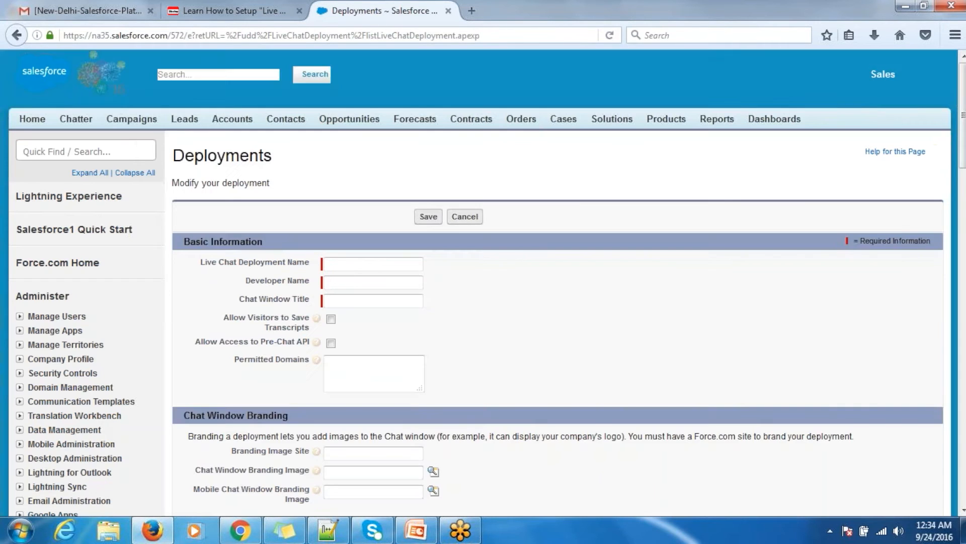
left_click(389, 266)
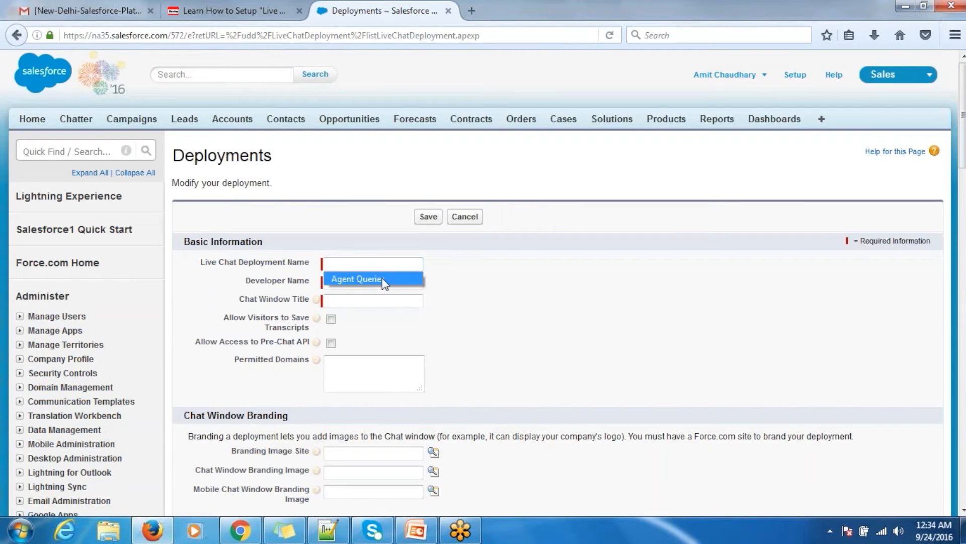
left_click(384, 279)
left_click(382, 278)
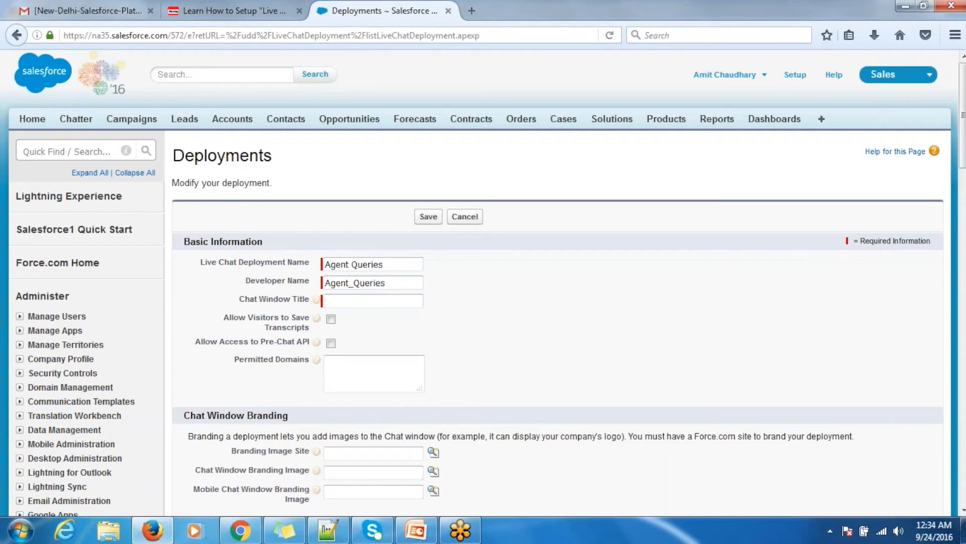
Set the chat window title to Live Agent, allow visitors to save transcripts, and save the deployment.
left_click(380, 304)
left_click(396, 280)
left_click(394, 305)
left_click(394, 316)
scroll(457, 261, "down", 3)
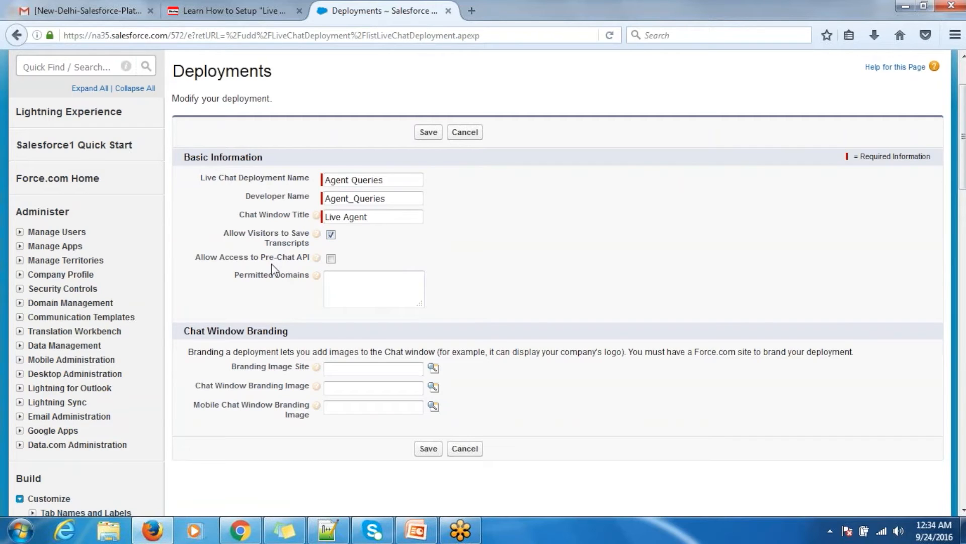
left_click(355, 298)
left_click(427, 135)
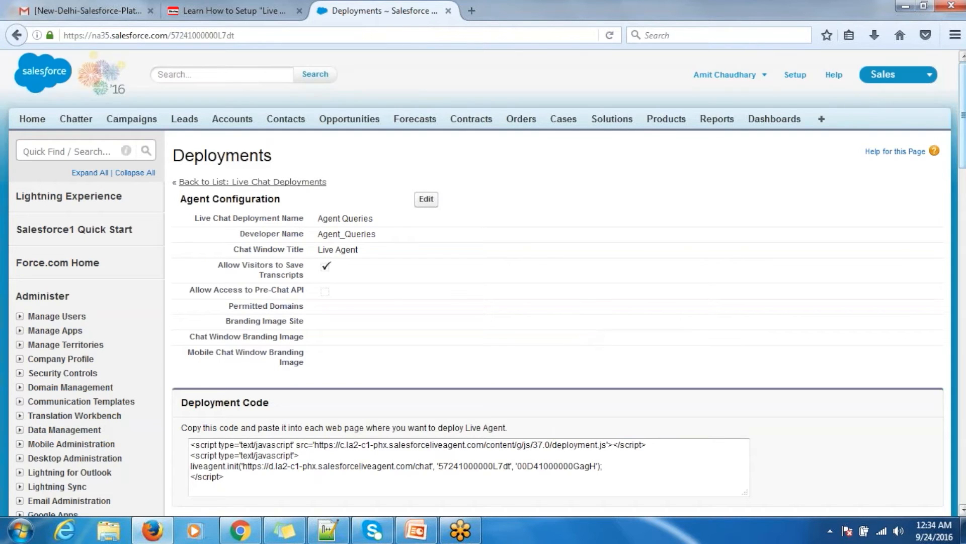
Copy the entire generated Deployment Code from the saved deployment's detail page.
scroll(238, 355, "down", 3)
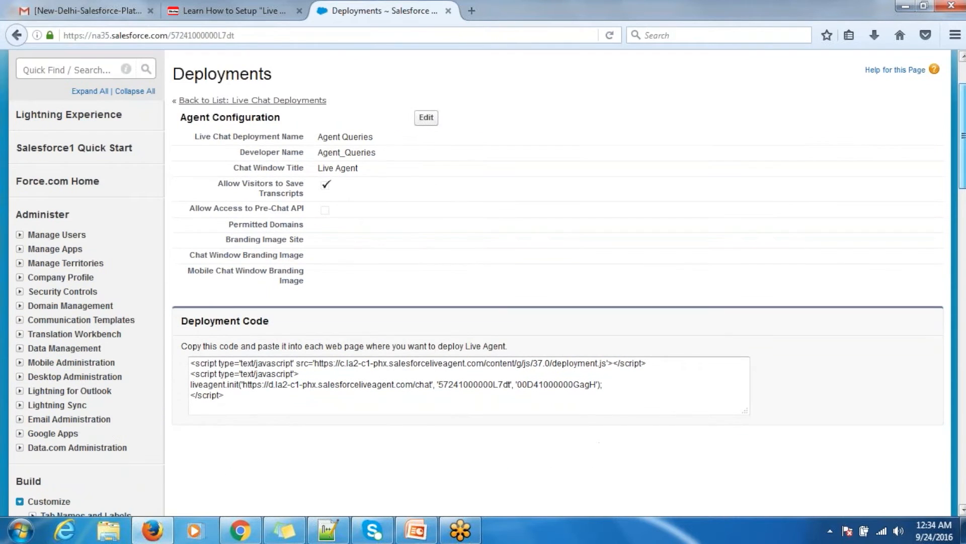
double_click(240, 320)
left_click_drag(245, 320, 251, 321)
double_click(250, 320)
left_click(250, 320)
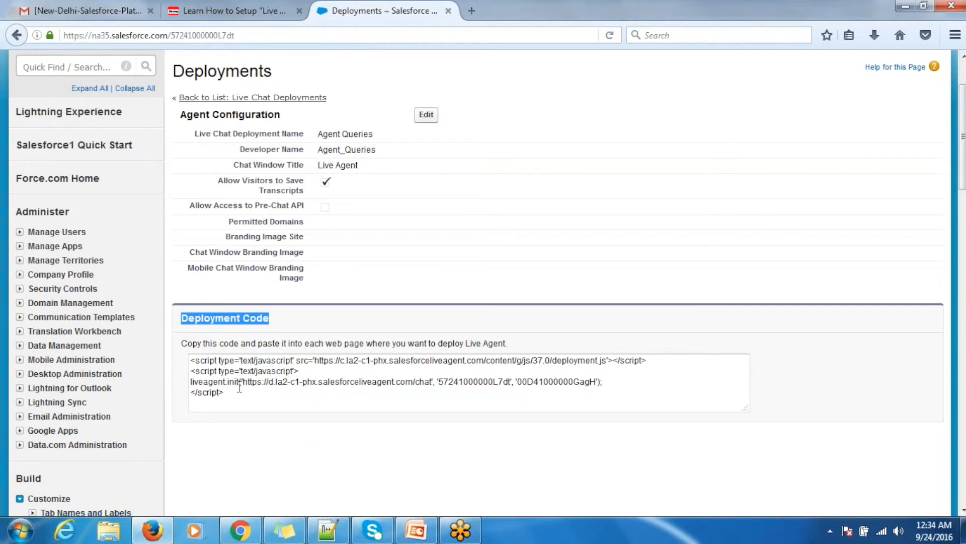
left_click_drag(242, 402, 192, 361)
key("ctrl+c")
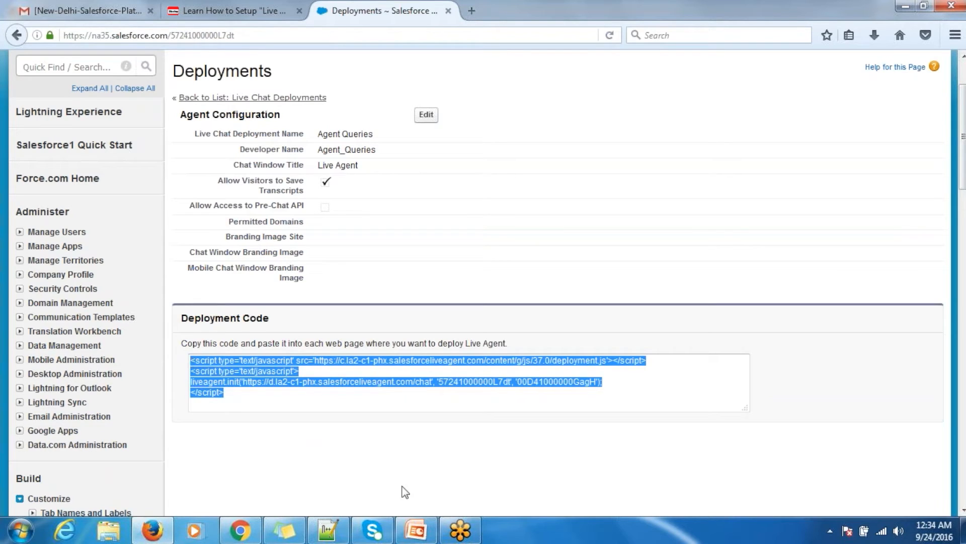
Paste the deployment code below the chat button code in the Notepad++ document.
mouse_move(341, 531)
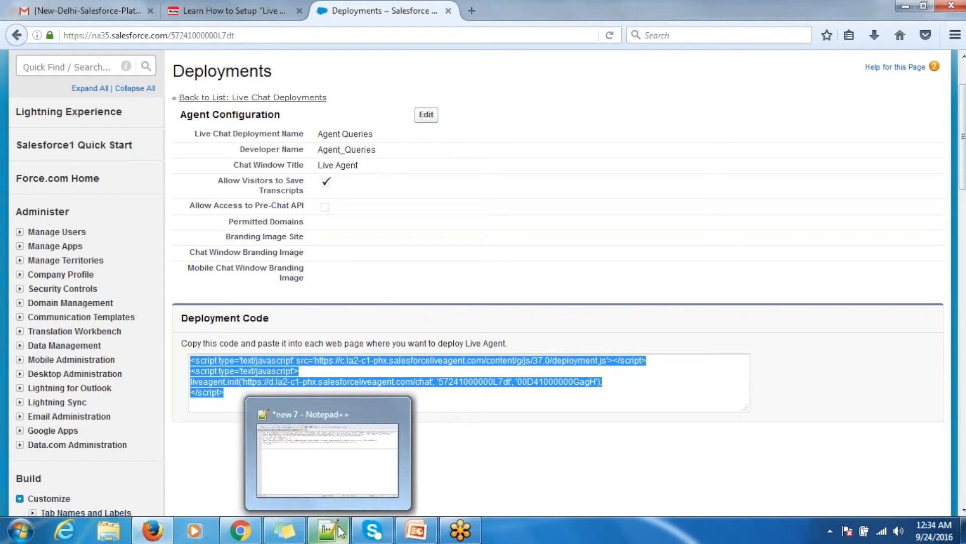
left_click(341, 531)
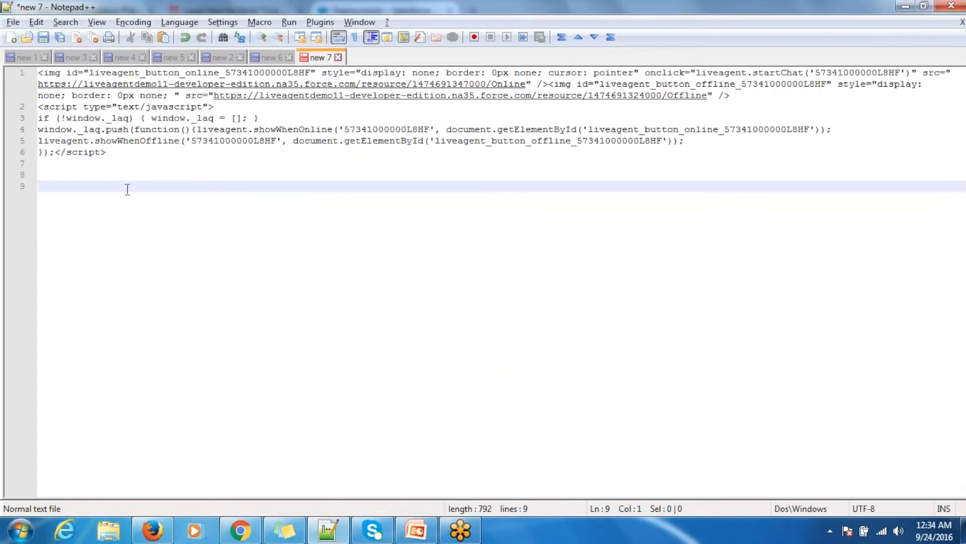
key("ctrl+v")
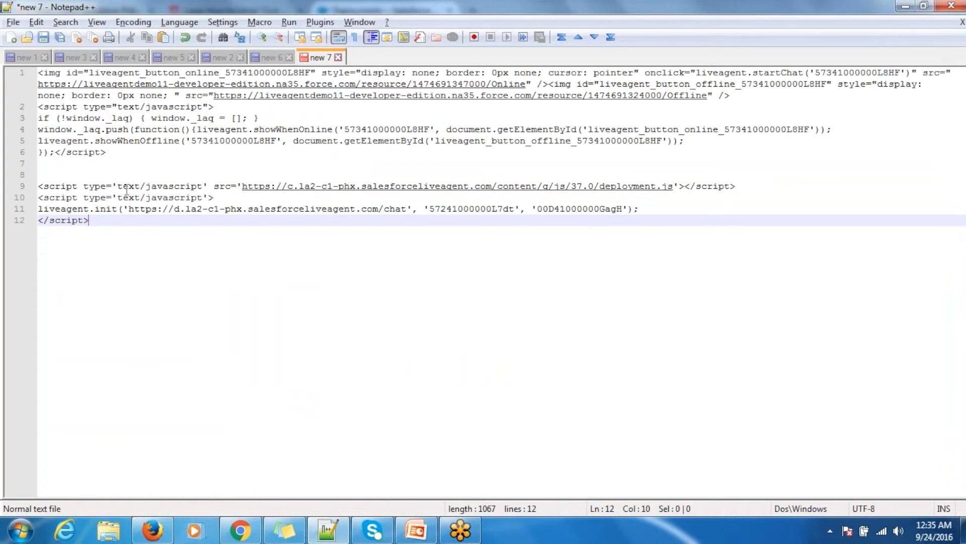
key("Return")
left_click_drag(106, 152, 29, 73)
left_click_drag(91, 233, 38, 187)
left_click(136, 262)
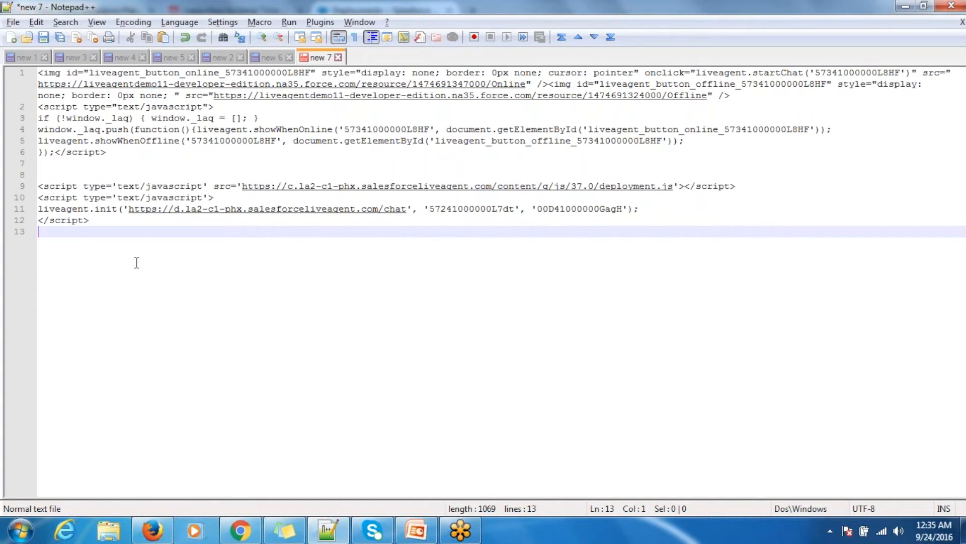
Save the combined code to the Desktop as LiveChat.html, with All types as the file type.
key("ctrl+s")
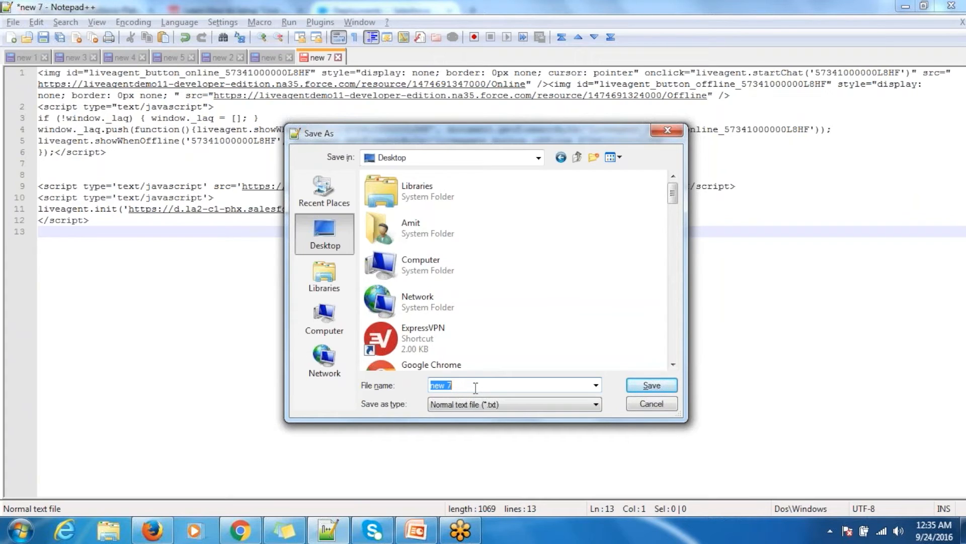
type("LiveChat.html")
left_click(503, 407)
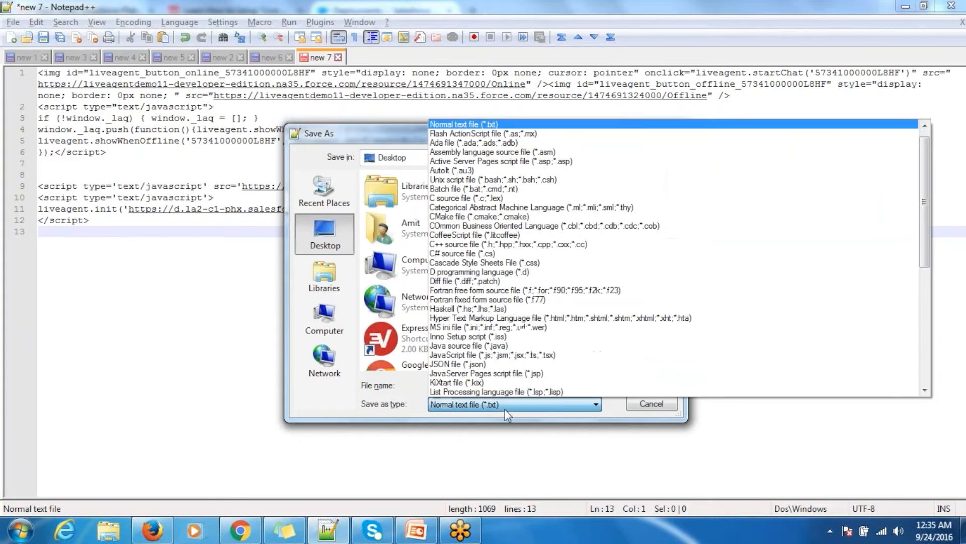
left_click_drag(926, 190, 926, 175)
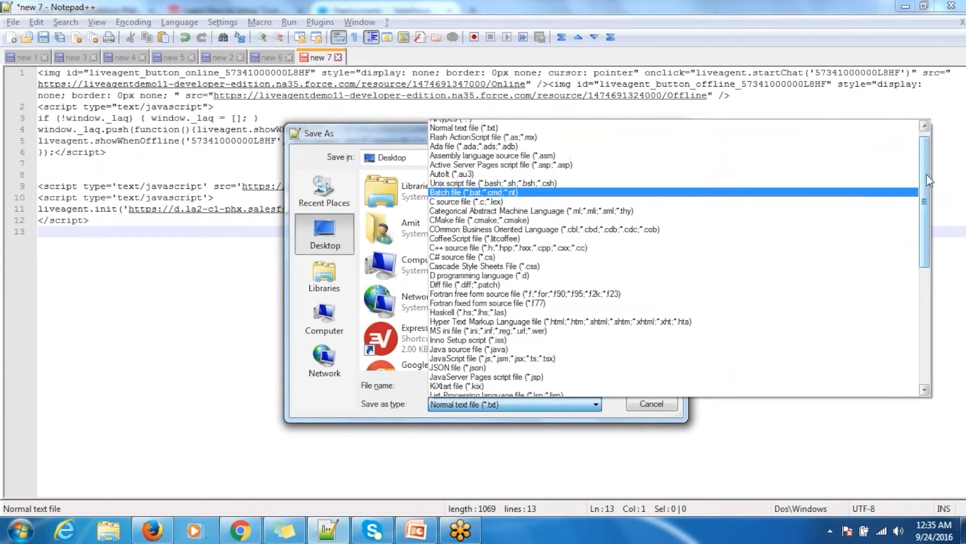
left_click(736, 126)
left_click(654, 385)
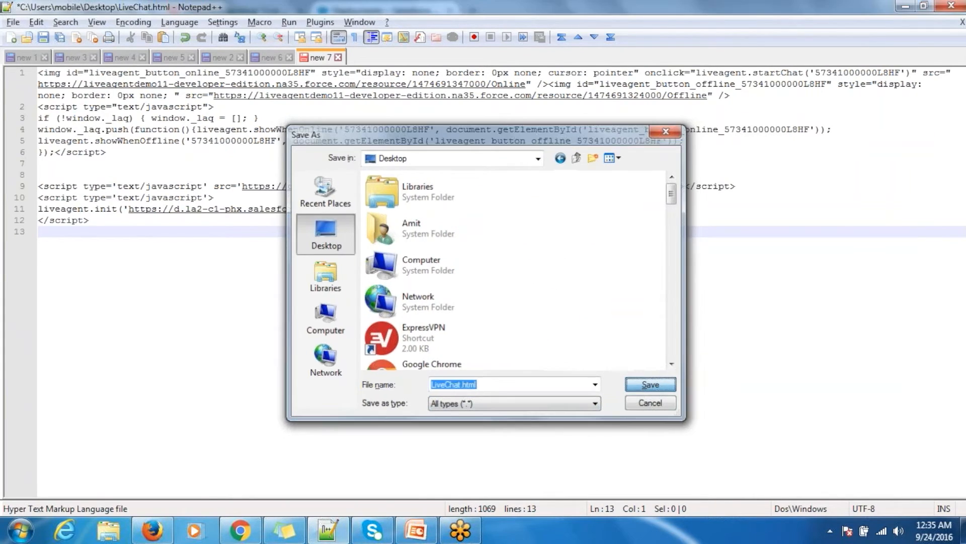
Open LiveChat.html from the desktop in Chrome to check how the chat button is displayed.
key("alt+Tab")
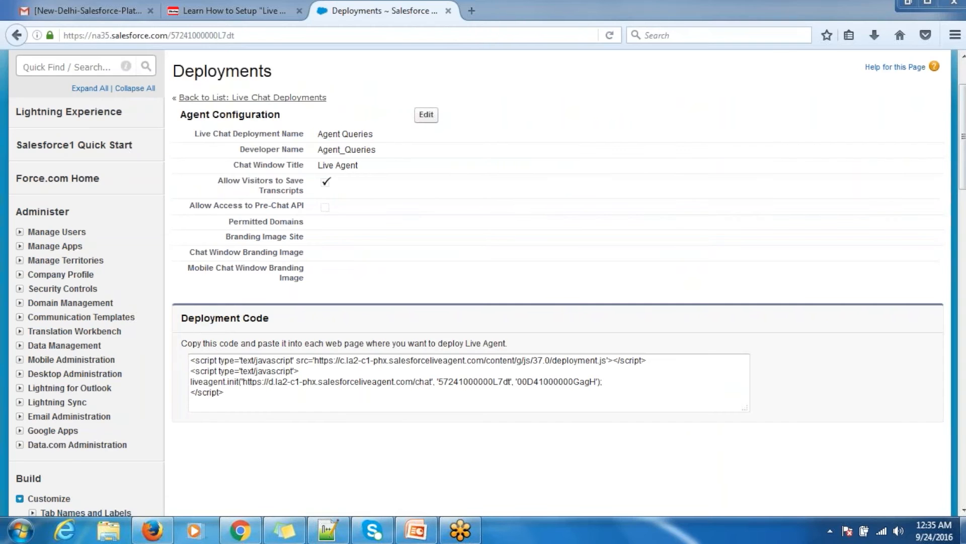
key("super+d")
double_click(202, 359)
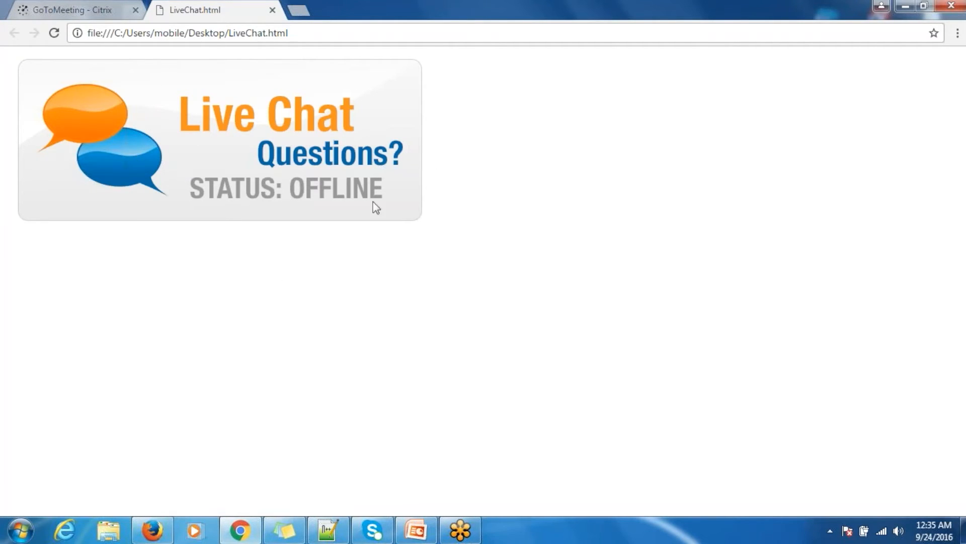
Return to Salesforce in Firefox, search the setup for "app" and open the Apps page under Create.
left_click(167, 522)
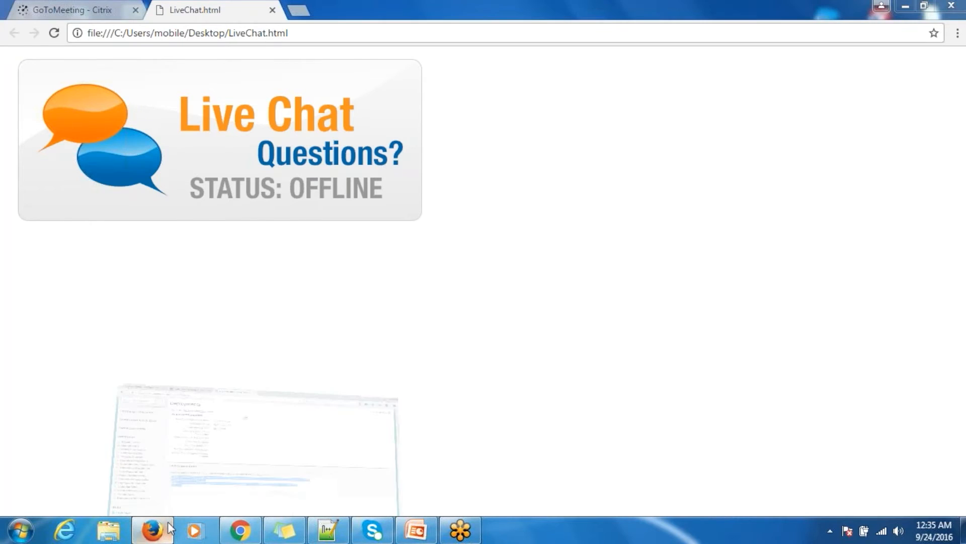
left_click(455, 256)
left_click_drag(477, 180, 546, 161)
left_click(652, 346)
left_click(546, 161)
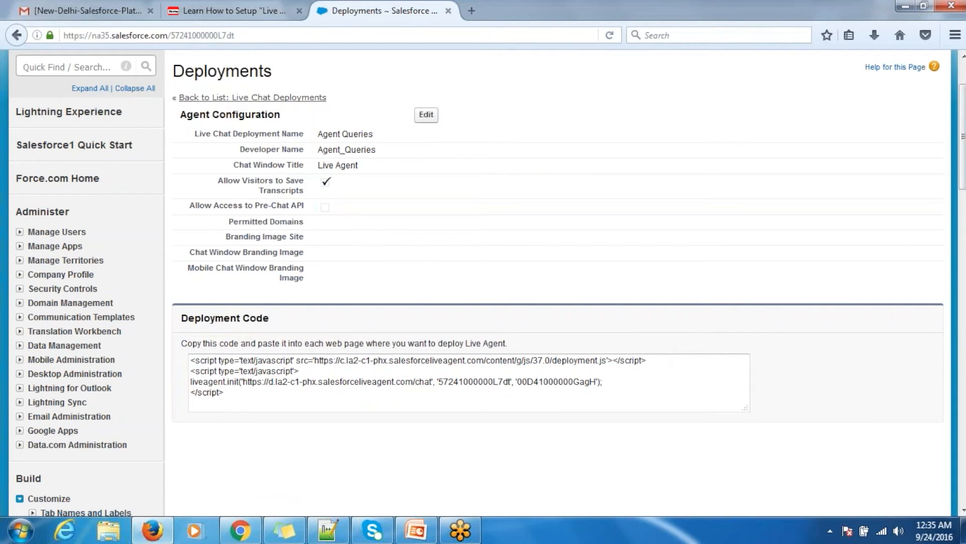
scroll(962, 136, "up", 3)
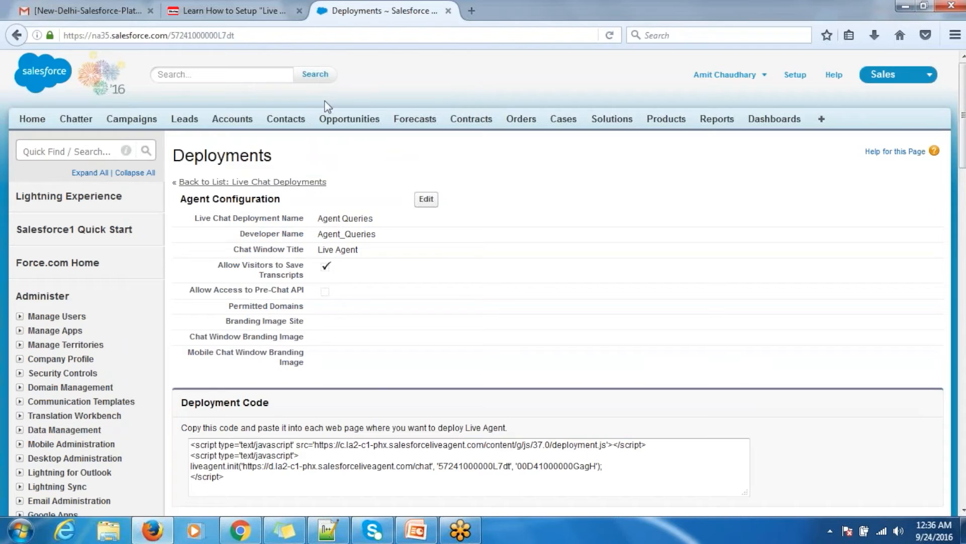
left_click(72, 152)
left_click(797, 80)
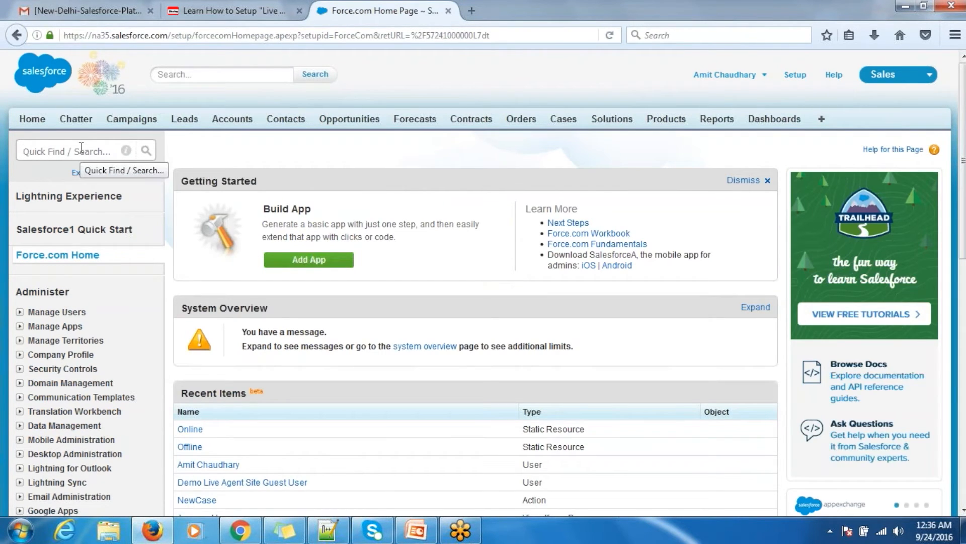
left_click(81, 149)
type("app")
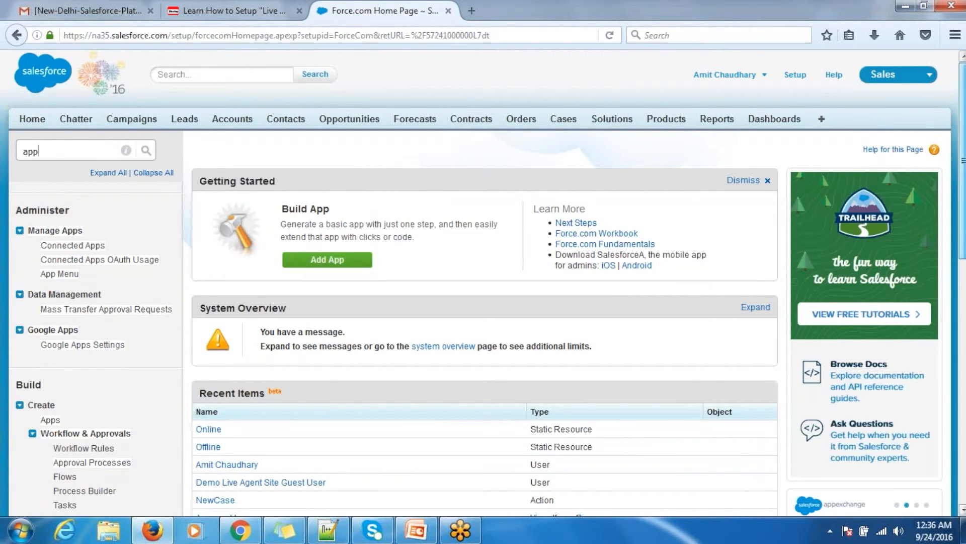
scroll(553, 302, "down", 3)
left_click(50, 354)
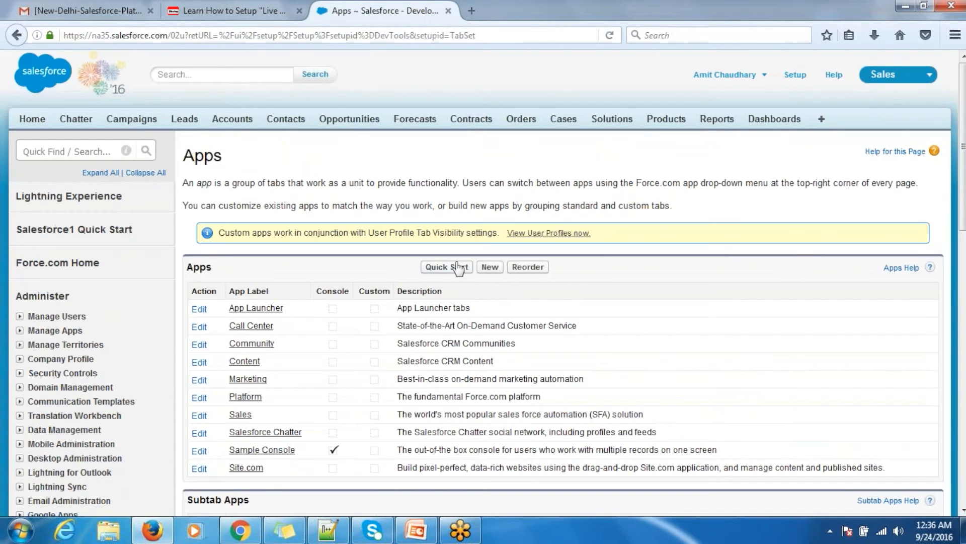
Start a new app, choose Console as its type, and continue to the details step.
left_click(491, 270)
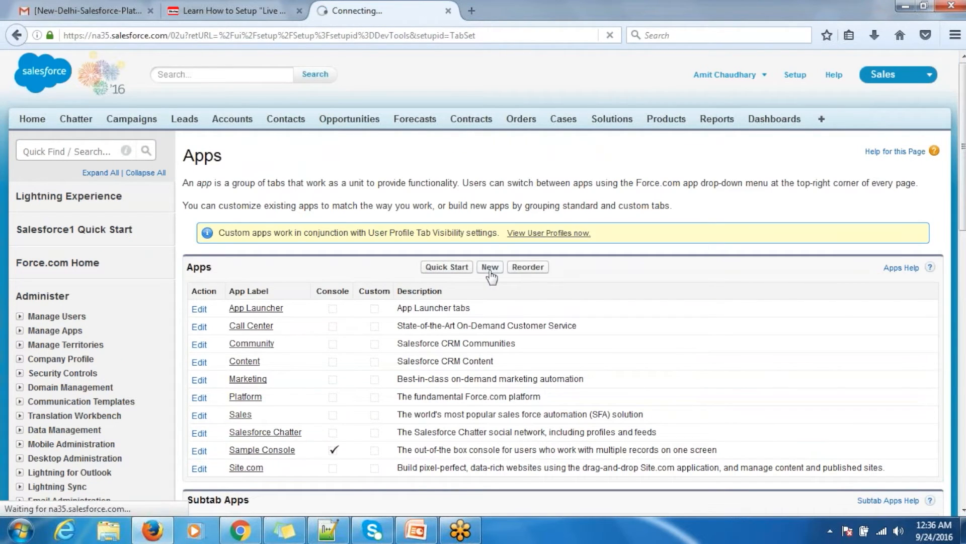
mouse_move(379, 266)
left_mouse_down()
mouse_move(340, 269)
mouse_move(382, 267)
left_mouse_up()
left_click(337, 263)
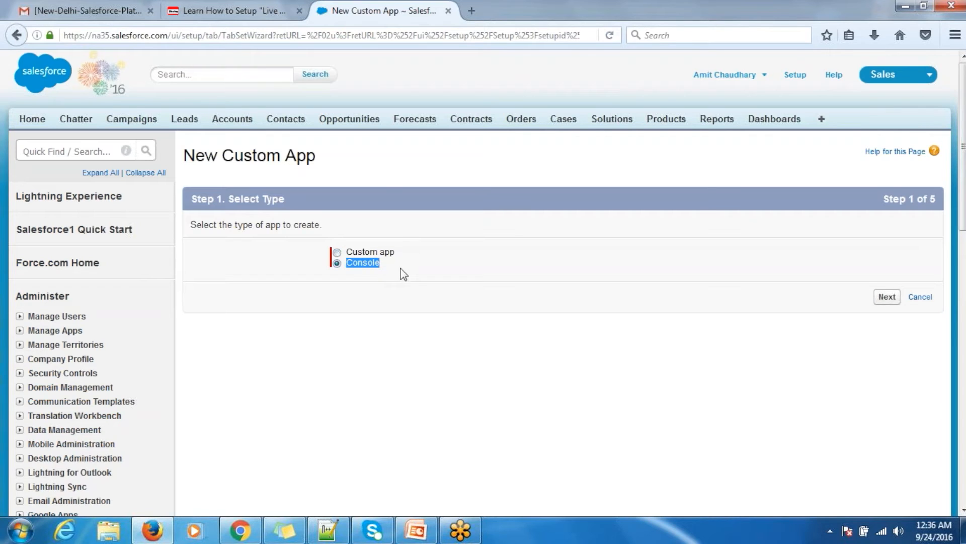
left_click(886, 298)
Label the console Live Agent Console, with the app name Live_Agent_Console, and continue to the logo step.
left_click(473, 287)
left_click(472, 287)
left_click(460, 297)
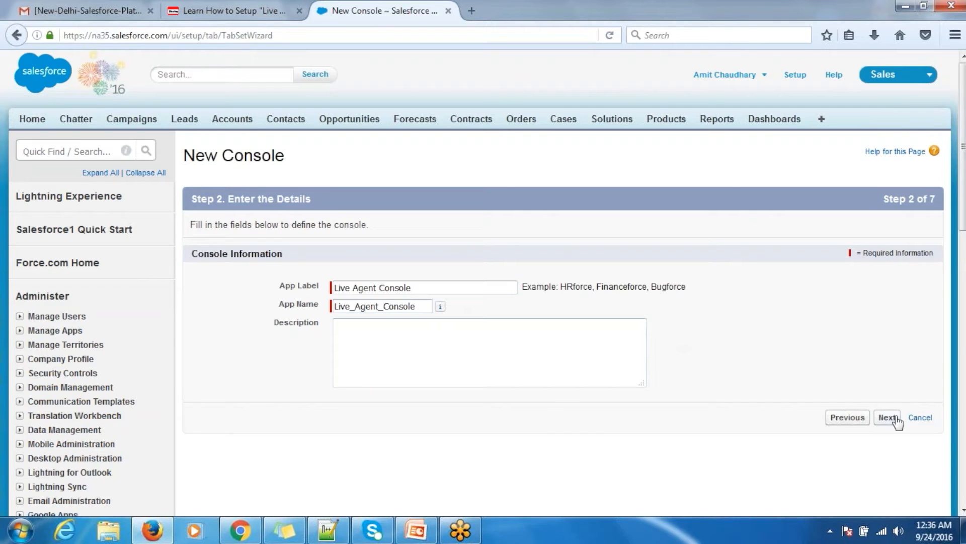
left_click(887, 417)
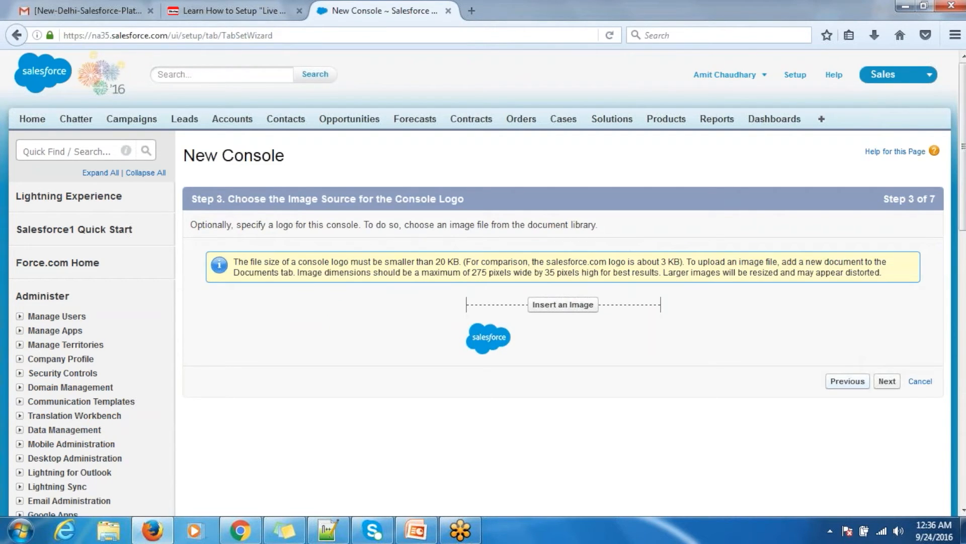
Keep the default logo, Cases as the only navigation item and case records opening as a primary tab, and continue to the Live Agent settings.
left_click(886, 381)
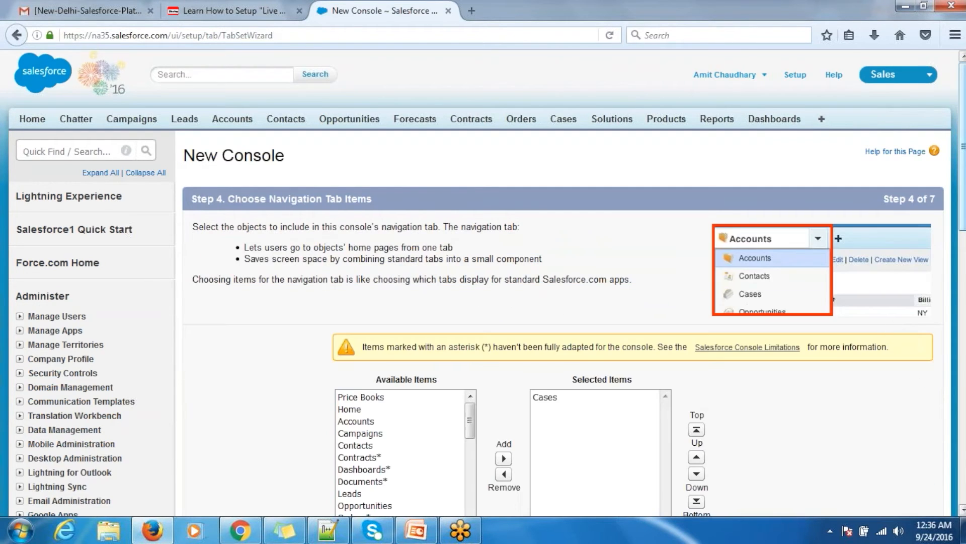
scroll(371, 336, "down", 3)
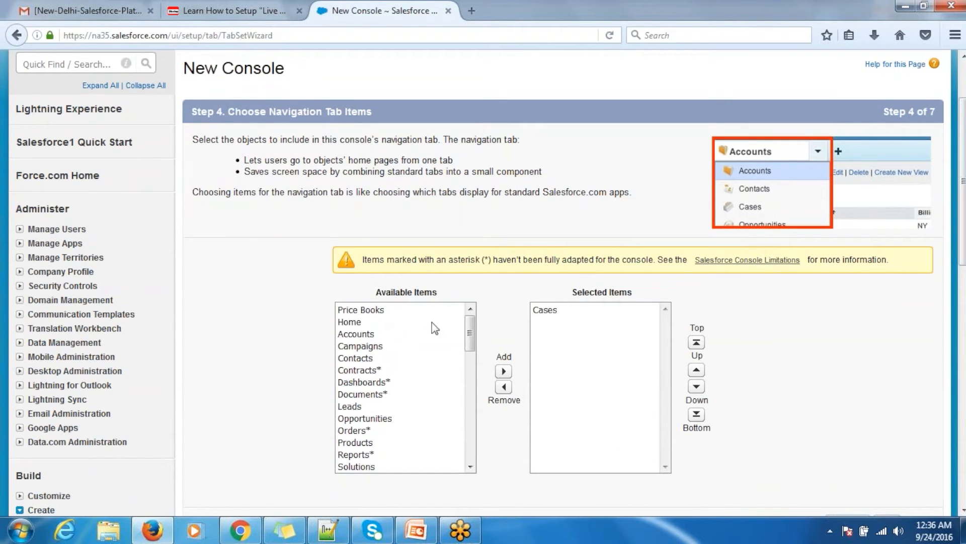
left_click(543, 314)
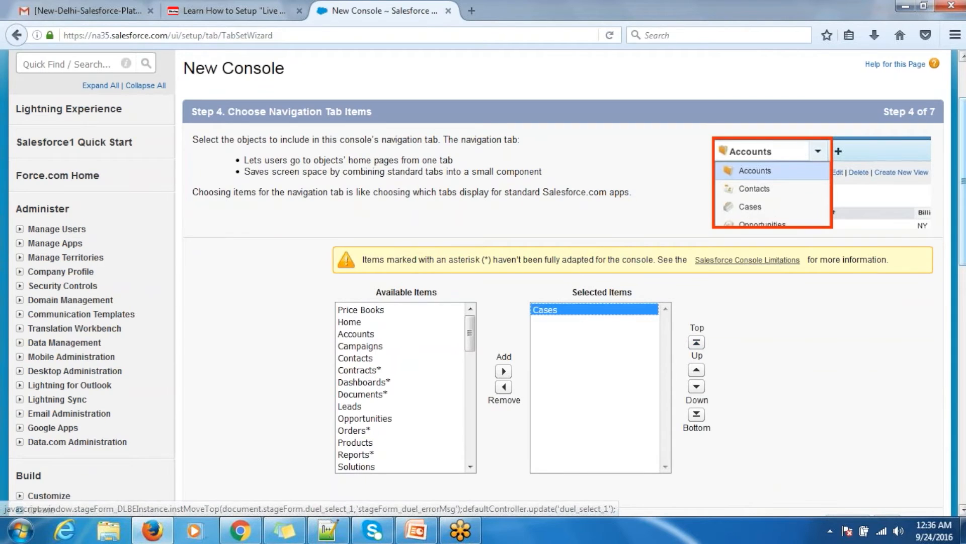
scroll(29, 216, "down", 1)
left_click(887, 496)
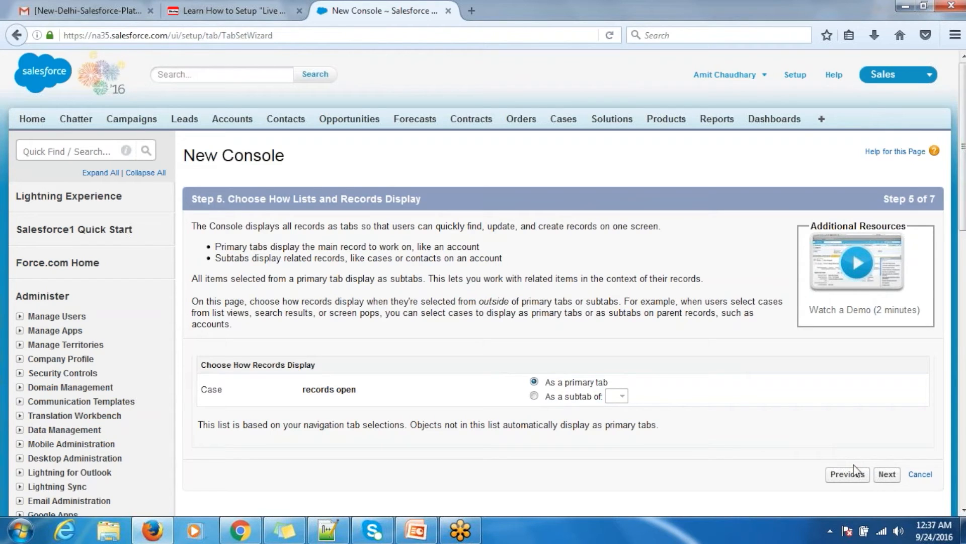
left_click(894, 480)
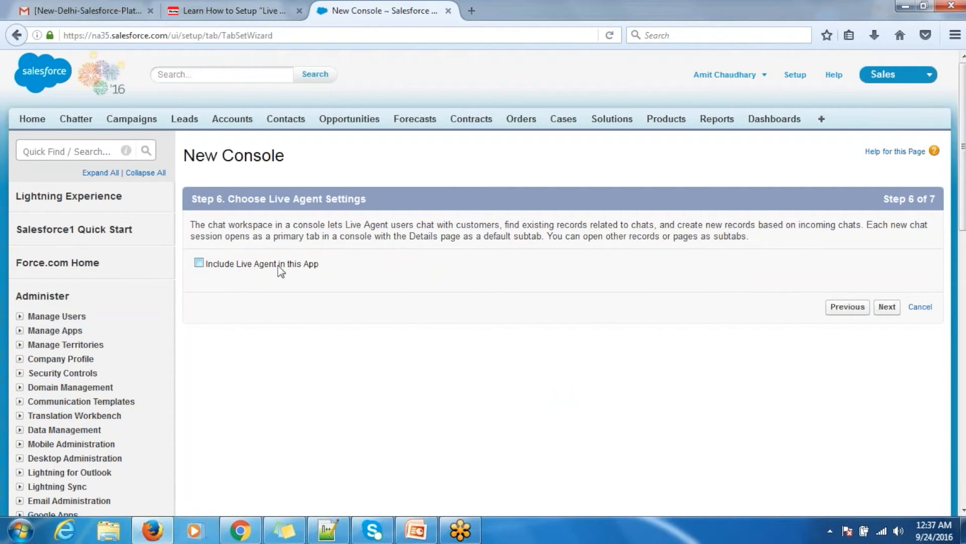
Include Live Agent in the app with New case and New lead as chat subtabs, and continue to the profiles step.
left_click(199, 263)
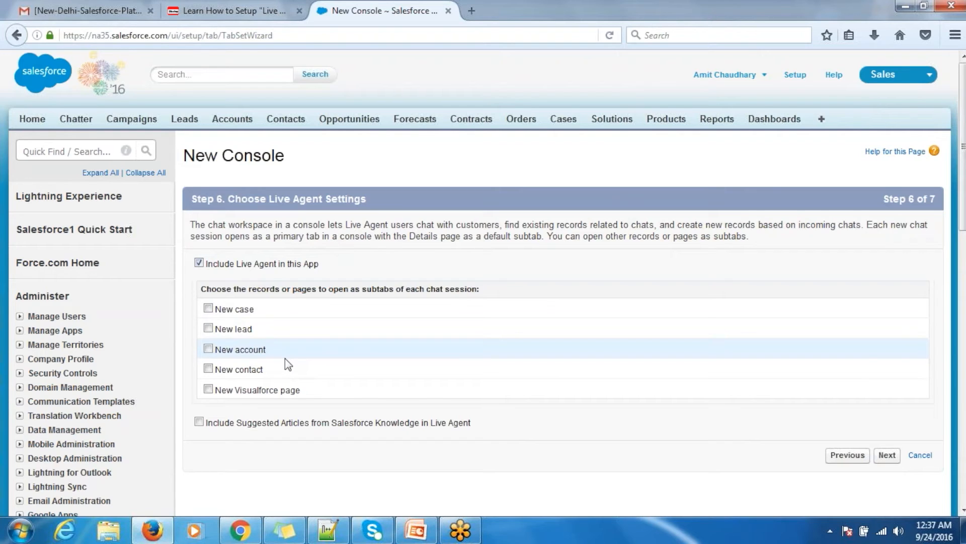
left_click(208, 308)
left_click(208, 327)
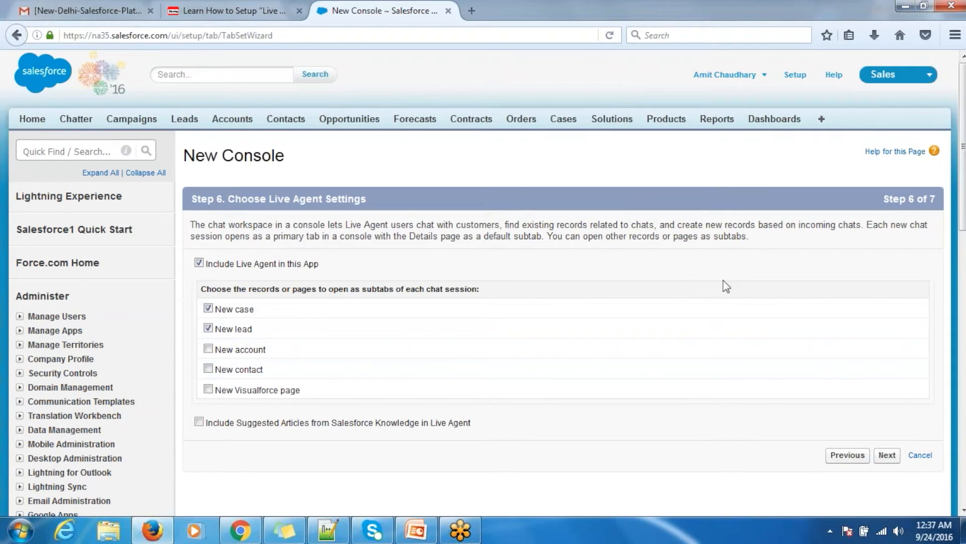
left_click(887, 455)
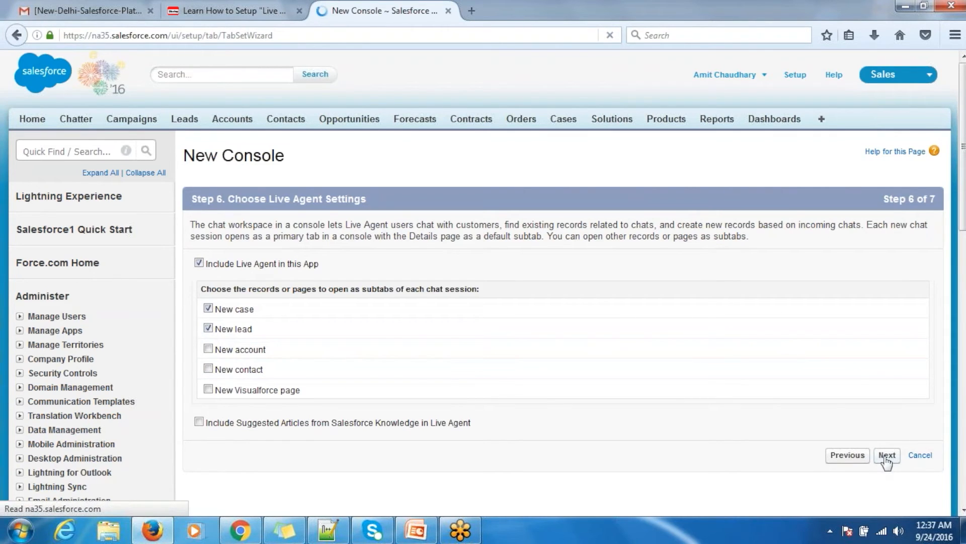
Make the console visible to all profiles and save the app.
scroll(887, 459, "down", 2)
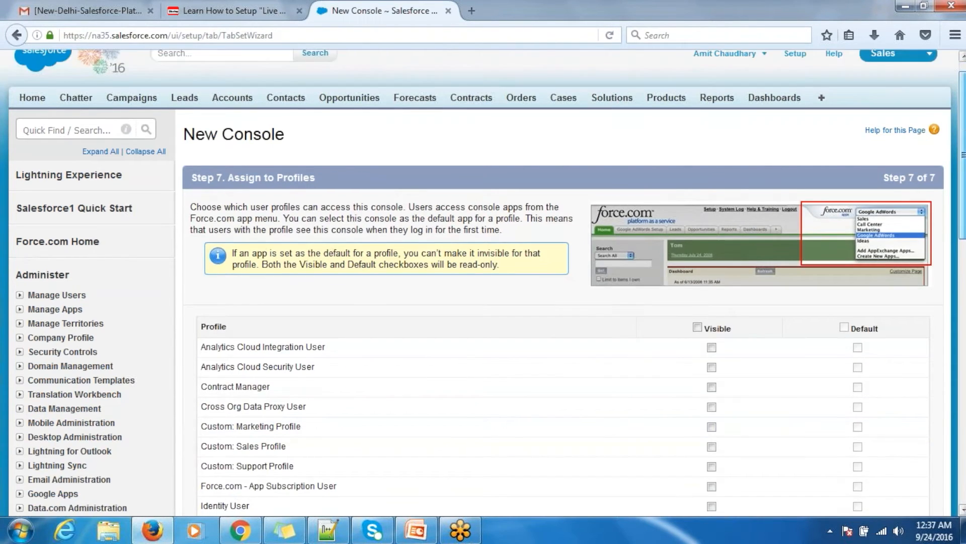
scroll(697, 302, "down", 3)
left_click(697, 244)
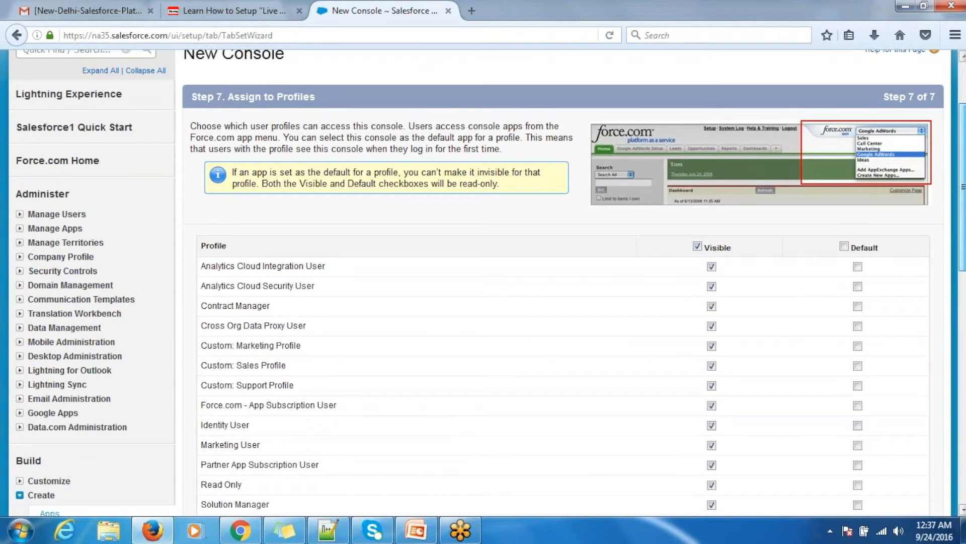
scroll(553, 302, "down", 5)
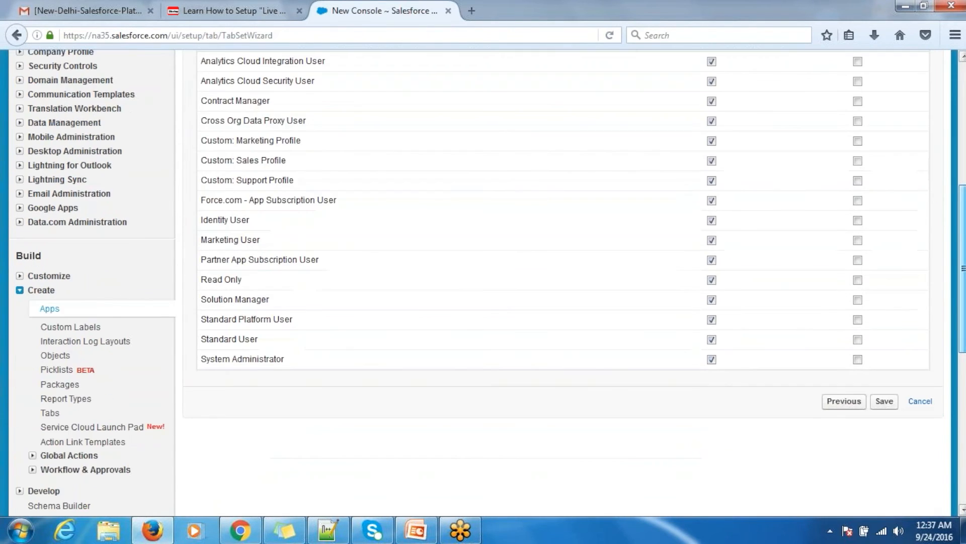
scroll(553, 302, "up", 2)
left_click(884, 488)
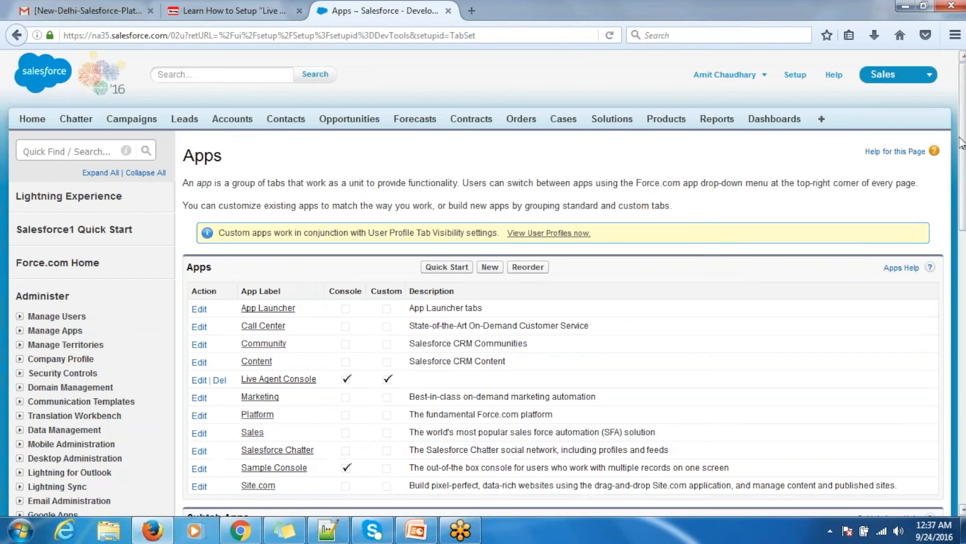
Switch to the Live Agent Console app and expand its Live Agent chat widget.
left_click(931, 82)
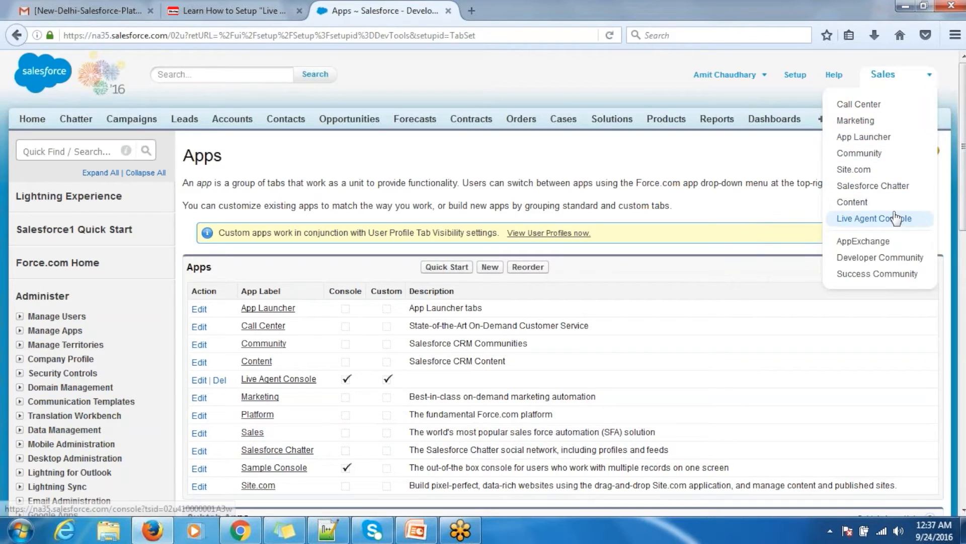
left_click(894, 219)
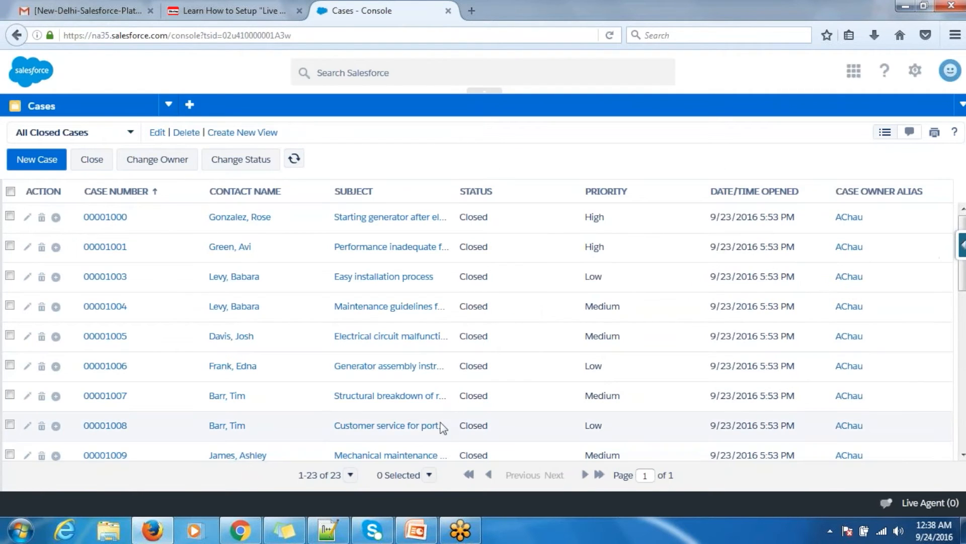
left_click(913, 506)
left_click(913, 506)
left_click(913, 506)
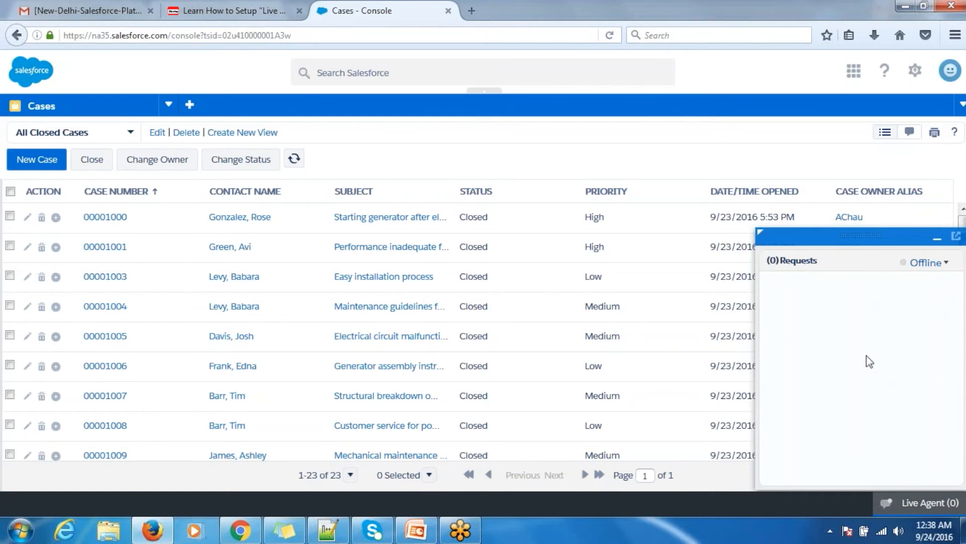
Reload LiveChat.html in Chrome to check the chat button while the agent is offline.
left_click(240, 530)
left_click(321, 31)
key("Return")
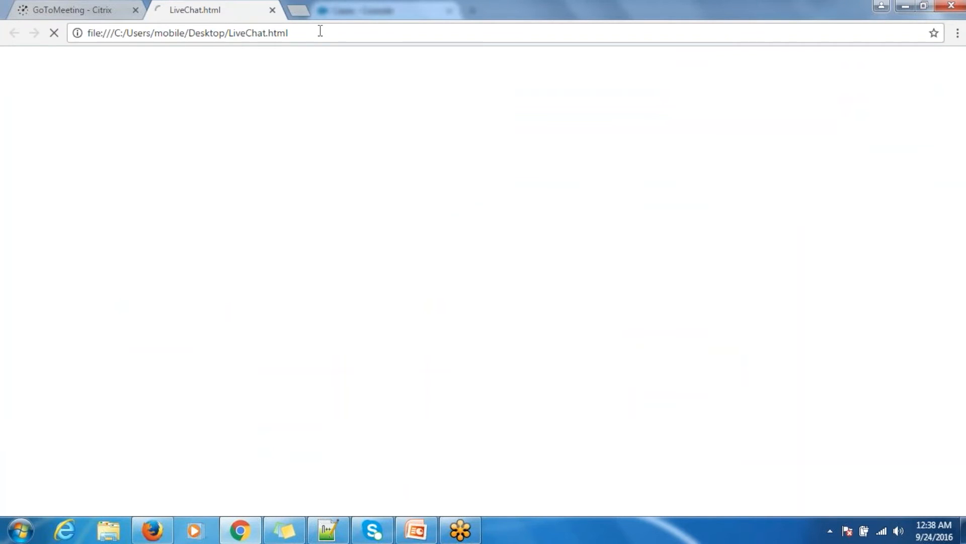
Return to the console in Firefox, set the Live Agent status to Online, and reload LiveChat.html in Chrome.
left_click(152, 530)
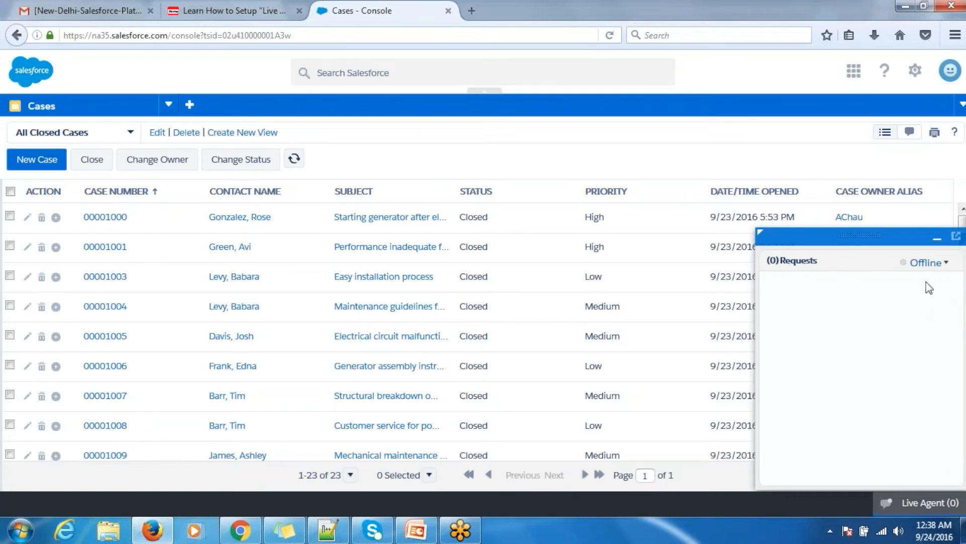
left_click(948, 265)
left_click(891, 297)
left_click(240, 530)
left_click(319, 30)
key("Return")
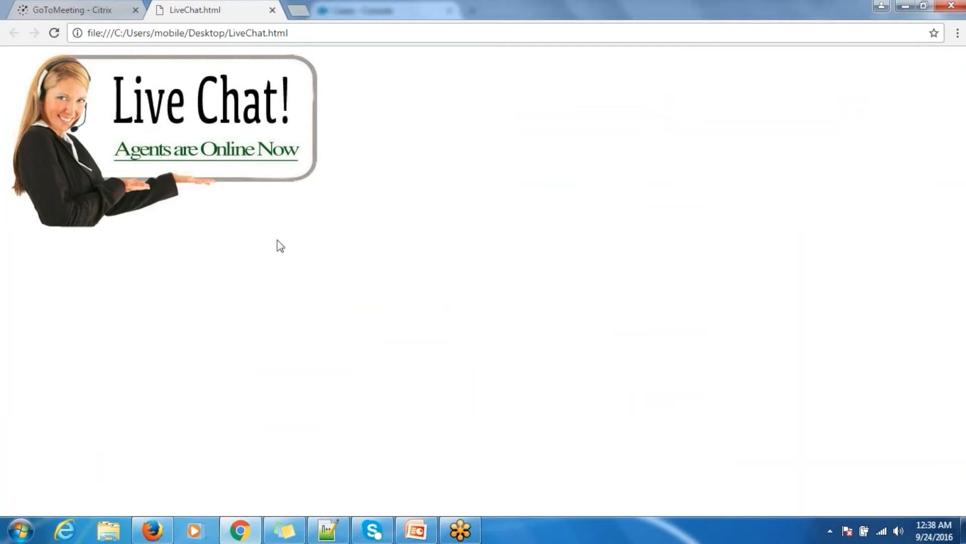
Request a chat from the Live Chat image on the test page and accept the request in the Firefox console.
left_click(167, 124)
left_click_drag(241, 18, 398, 58)
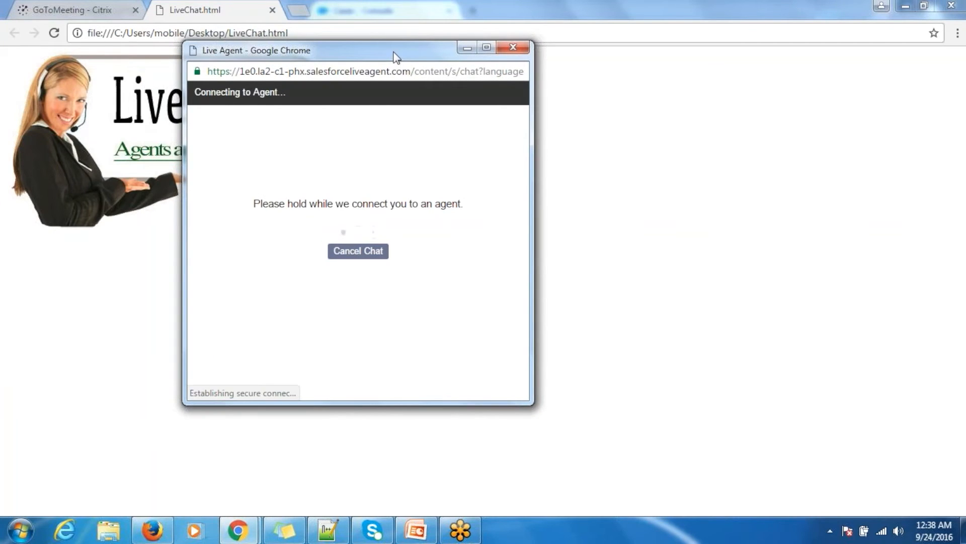
left_click(152, 530)
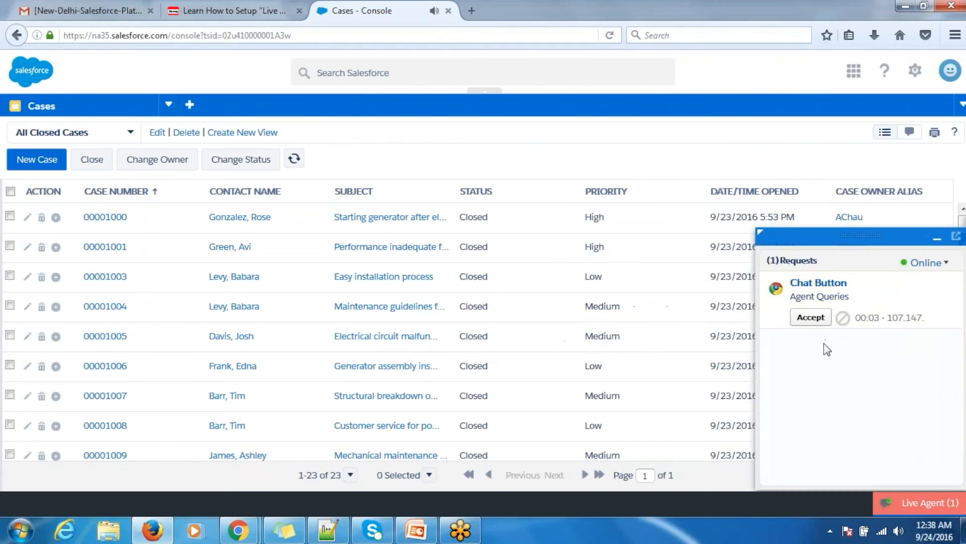
mouse_move(820, 328)
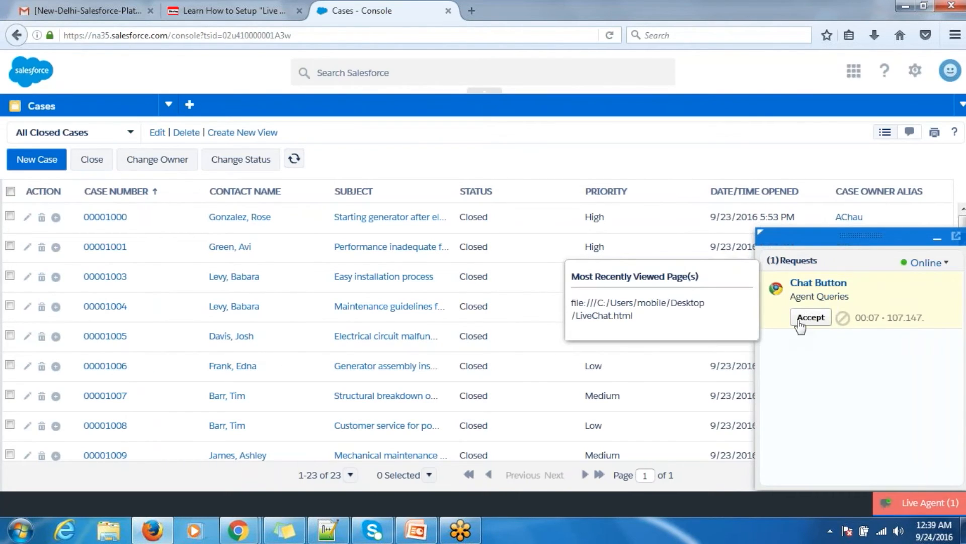
left_click(799, 321)
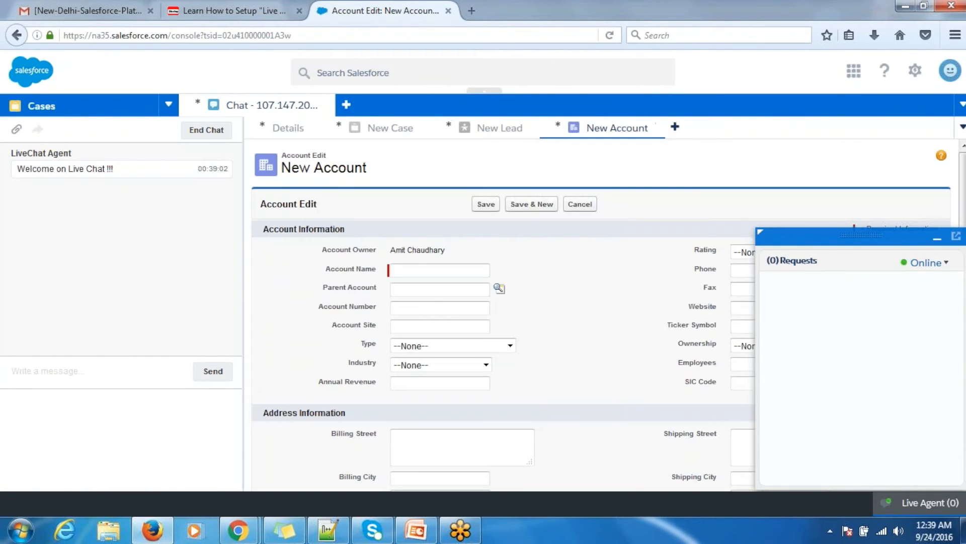
Open the chat's Details subtab, minimize the Live Agent widget, and examine the visitor details and visited pages.
left_click(285, 132)
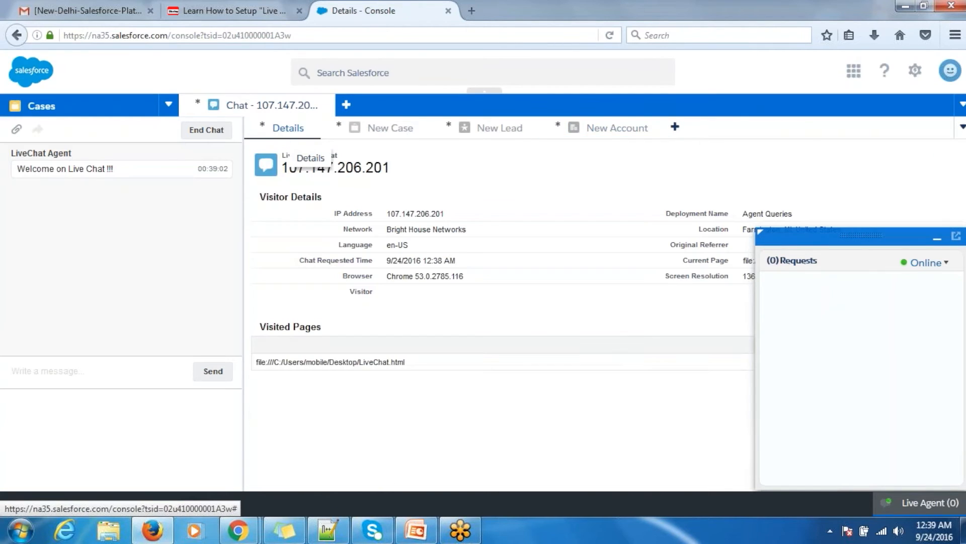
left_click(935, 239)
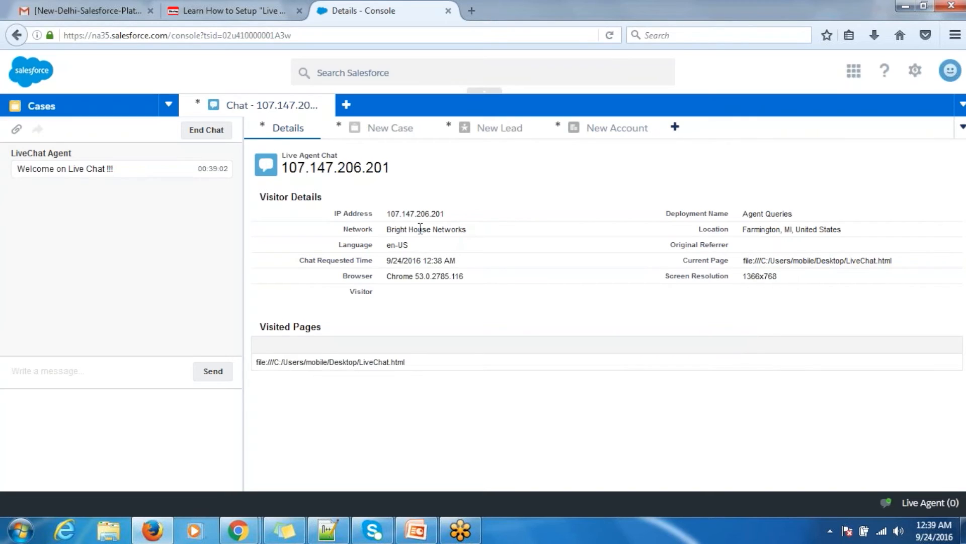
left_click_drag(385, 217, 498, 275)
left_click(498, 275)
left_click_drag(330, 216, 445, 218)
left_click(449, 226)
left_click_drag(330, 217, 481, 241)
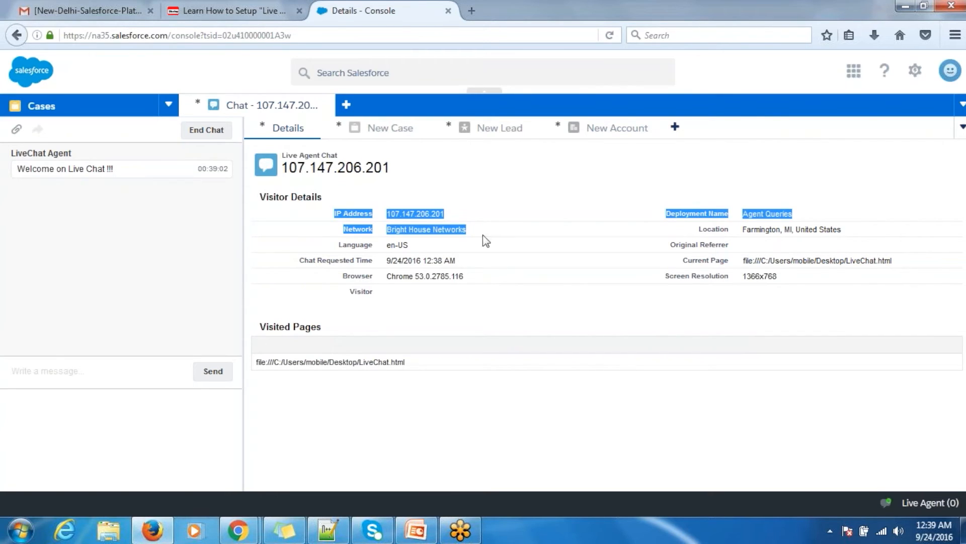
left_click(659, 211)
left_click_drag(696, 228, 863, 296)
left_click(867, 297)
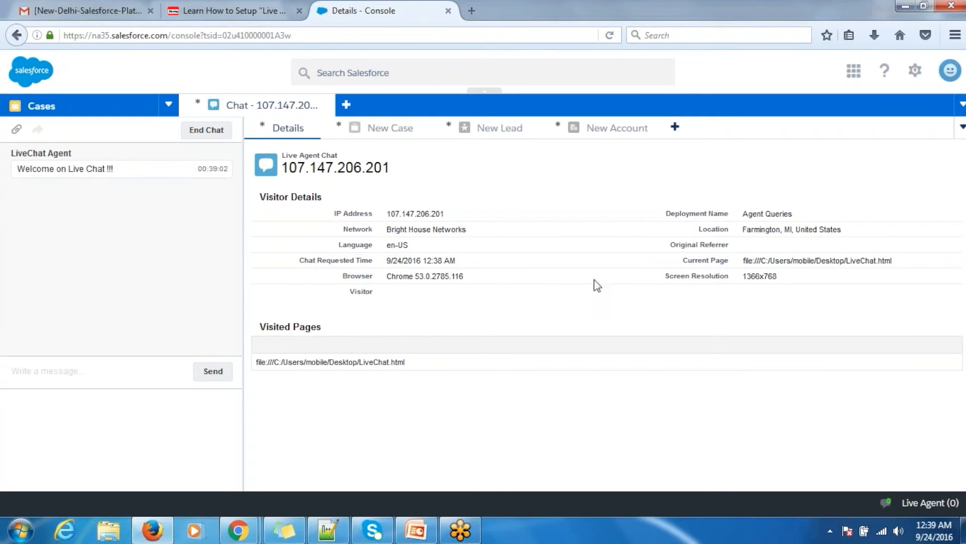
left_click_drag(463, 309, 416, 321)
left_click(314, 215)
left_click(408, 319)
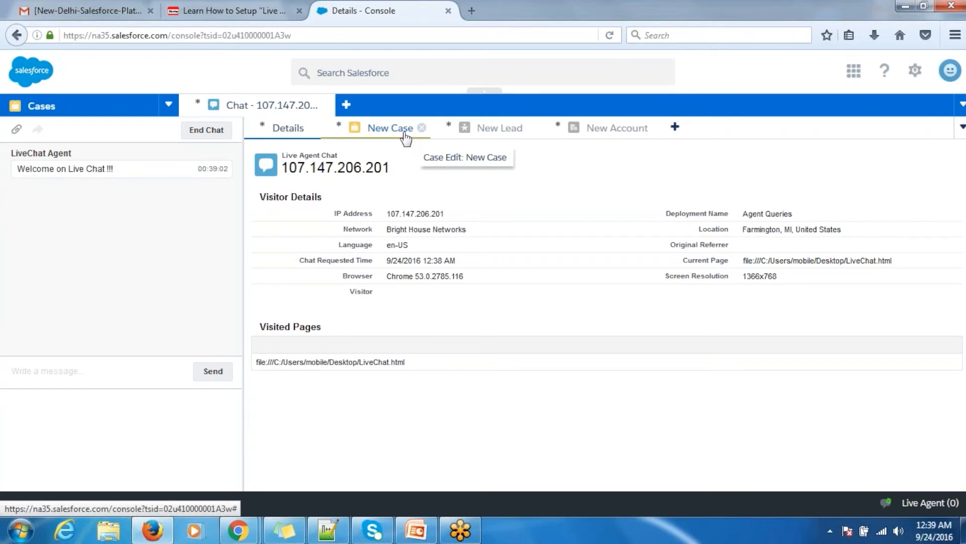
Look through the chat's New Case, New Lead and New Account subtabs.
left_click(385, 132)
left_click(481, 132)
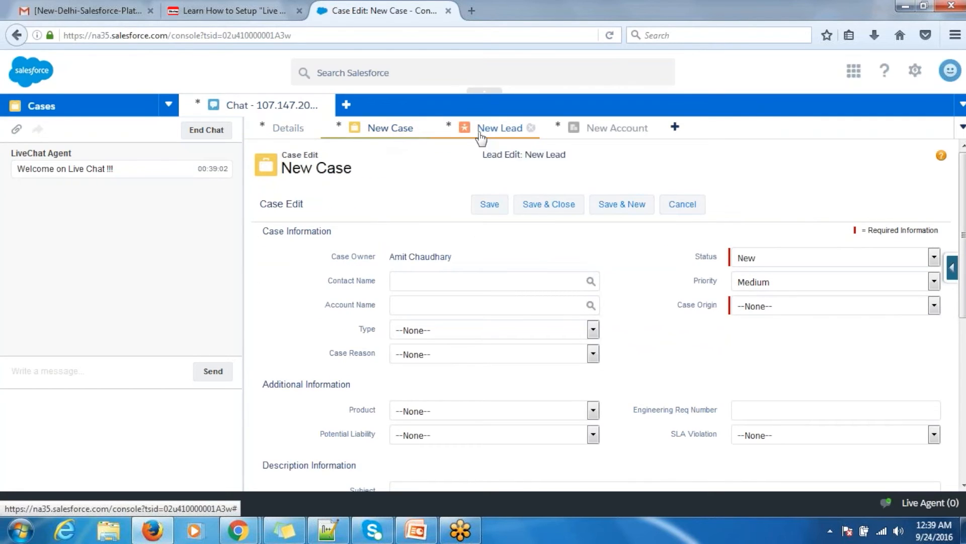
left_click(594, 141)
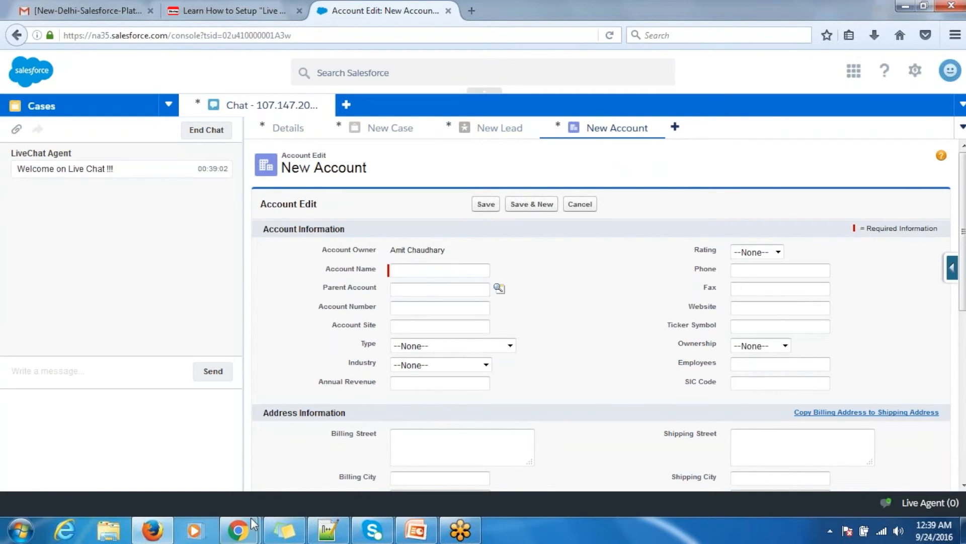
Bring the visitor's Chrome chat window in front of the console, review the welcome message, and send Hello as the visitor.
mouse_move(250, 530)
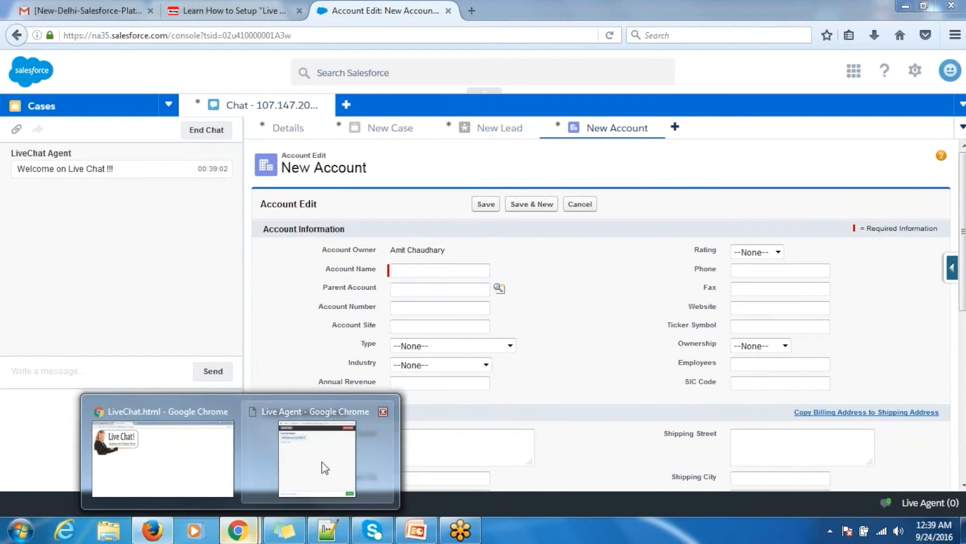
left_click(322, 463)
left_click_drag(363, 49, 527, 81)
mouse_move(453, 162)
left_mouse_down()
mouse_move(366, 166)
mouse_move(450, 169)
left_mouse_up()
left_click(389, 166)
left_click(450, 168)
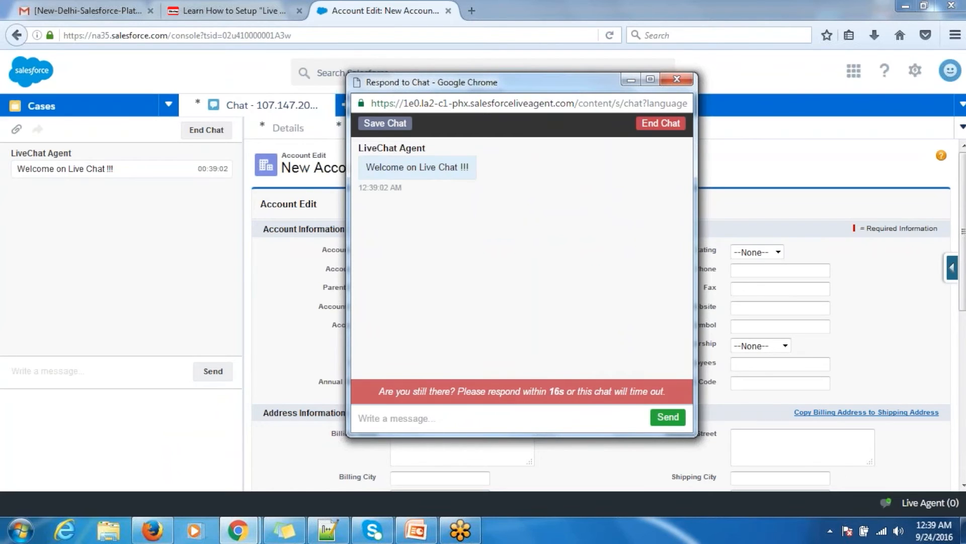
left_click_drag(366, 166, 459, 167)
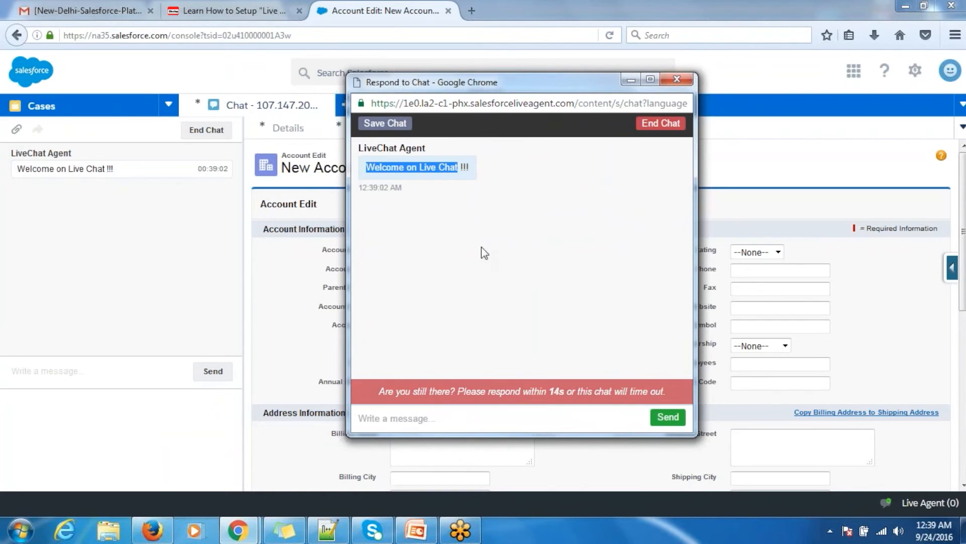
left_click(459, 419)
type("Hello")
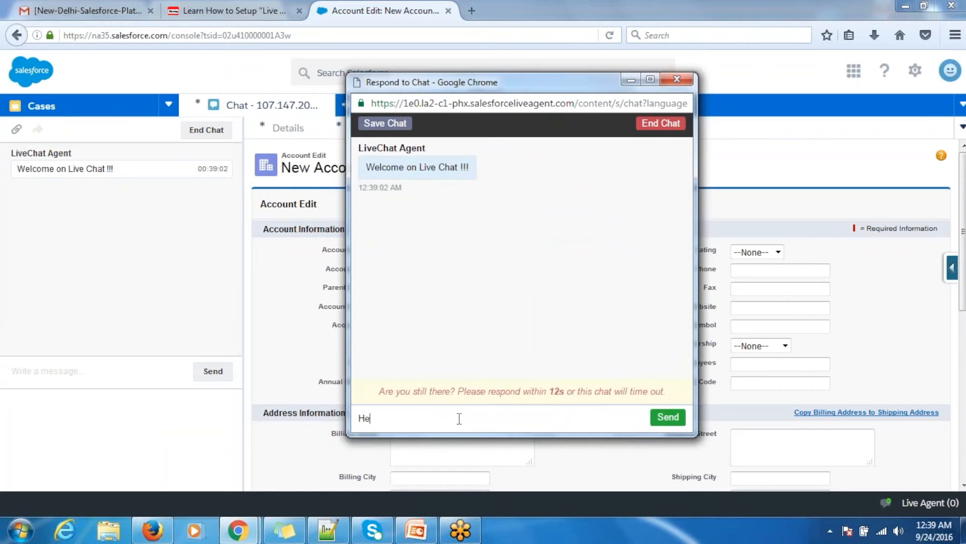
key("Return")
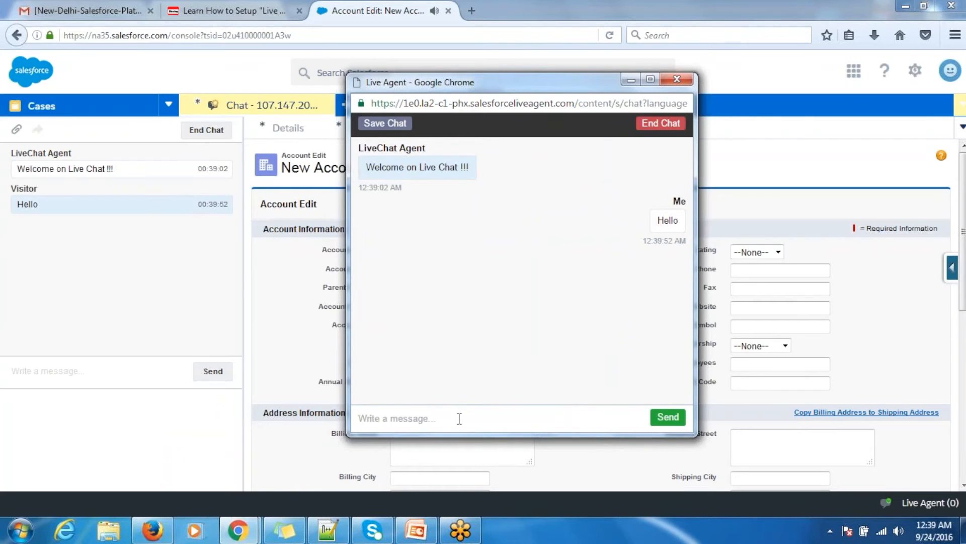
Reply Hello to the visitor as the agent in the Firefox console's chat.
left_click(56, 372)
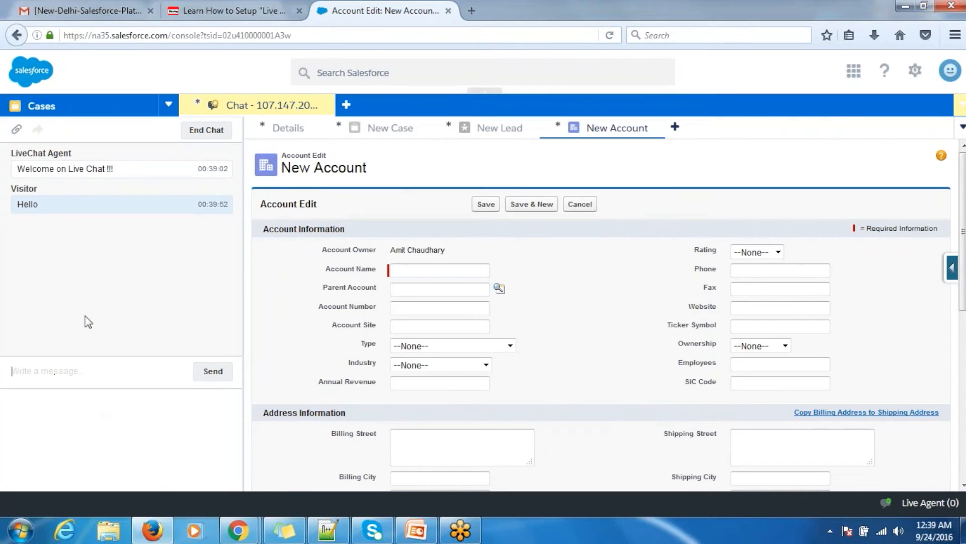
type("Hello")
key("BackSpace")
key("BackSpace")
key("BackSpace")
type("o")
key("Return")
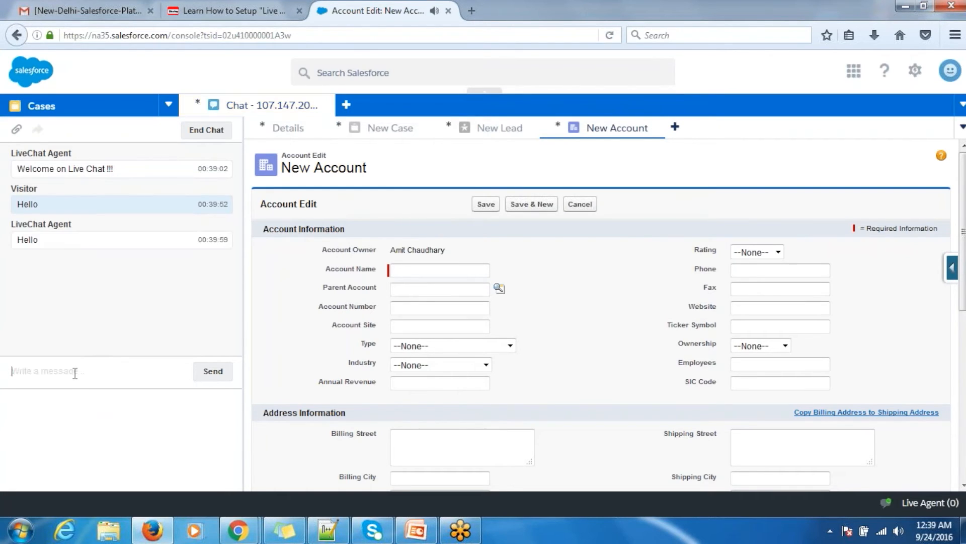
Bring the visitor's Chrome chat window forward, check the agent's reply, and shift the window slightly over the console.
left_click(256, 534)
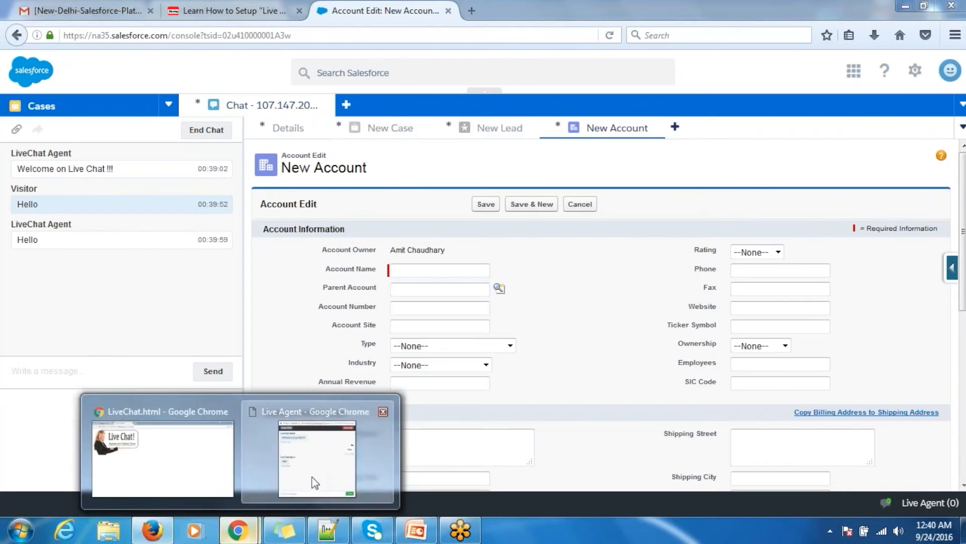
left_click(313, 473)
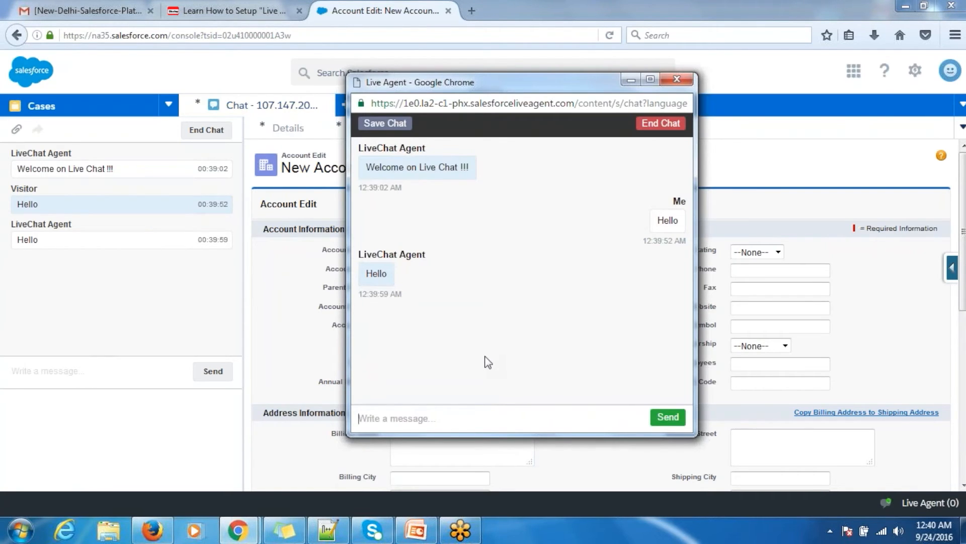
left_click_drag(533, 89, 576, 107)
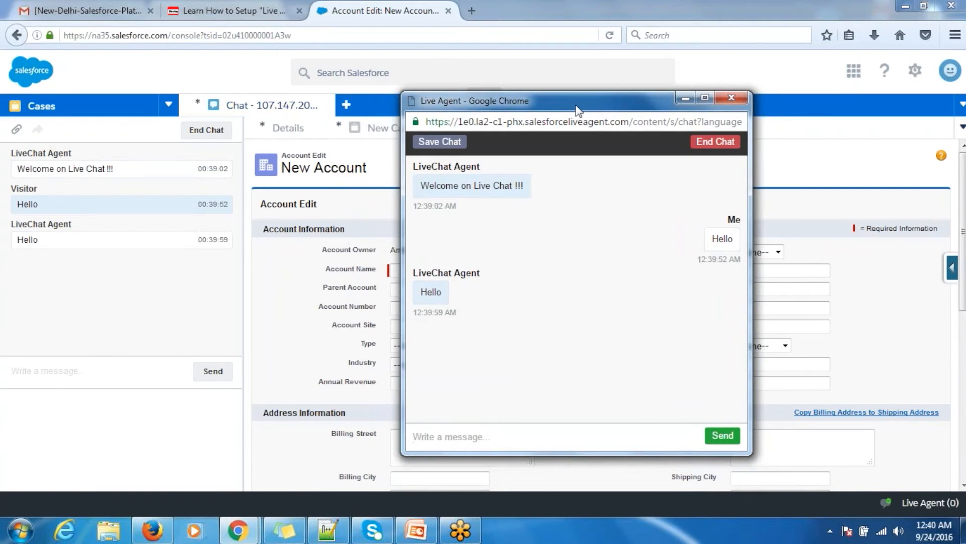
Return to the agent console and open the chat's New Case subtab.
left_click(213, 73)
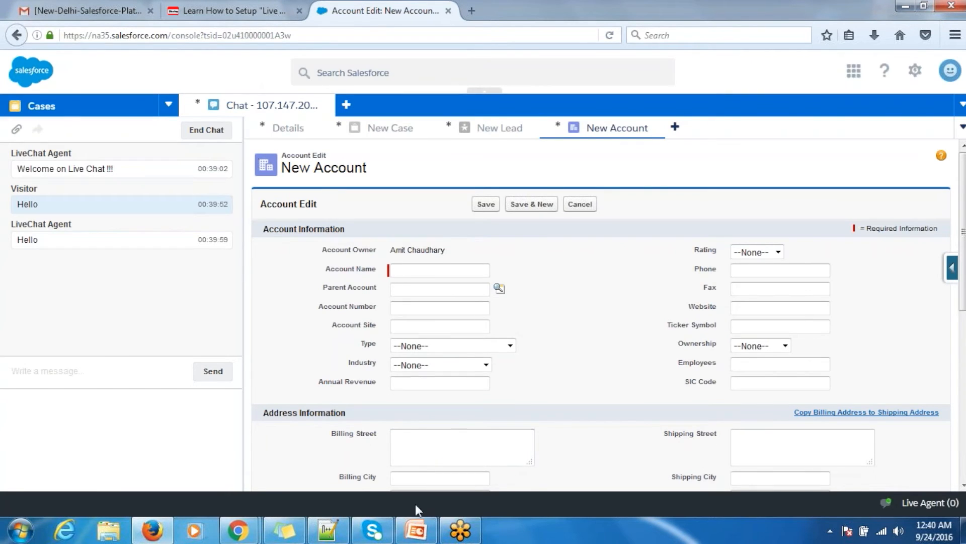
left_click(419, 271)
left_click(406, 132)
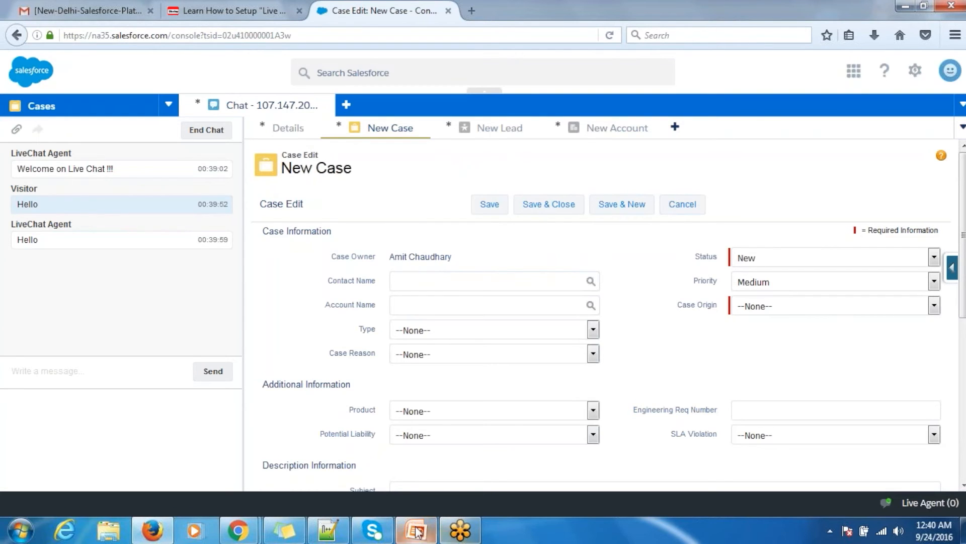
End the chat from the visitor's Chrome window and save the chat transcript.
mouse_move(238, 529)
left_click(302, 478)
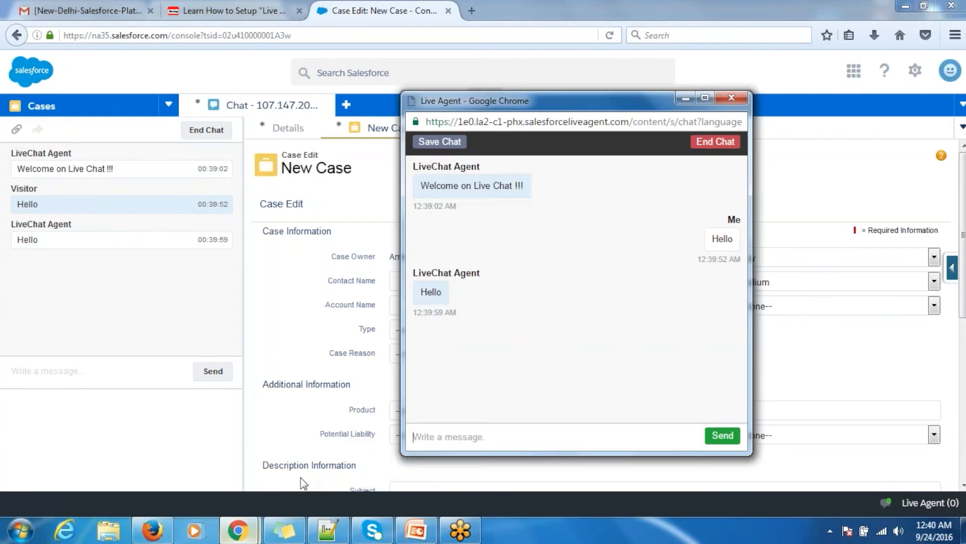
left_click(699, 146)
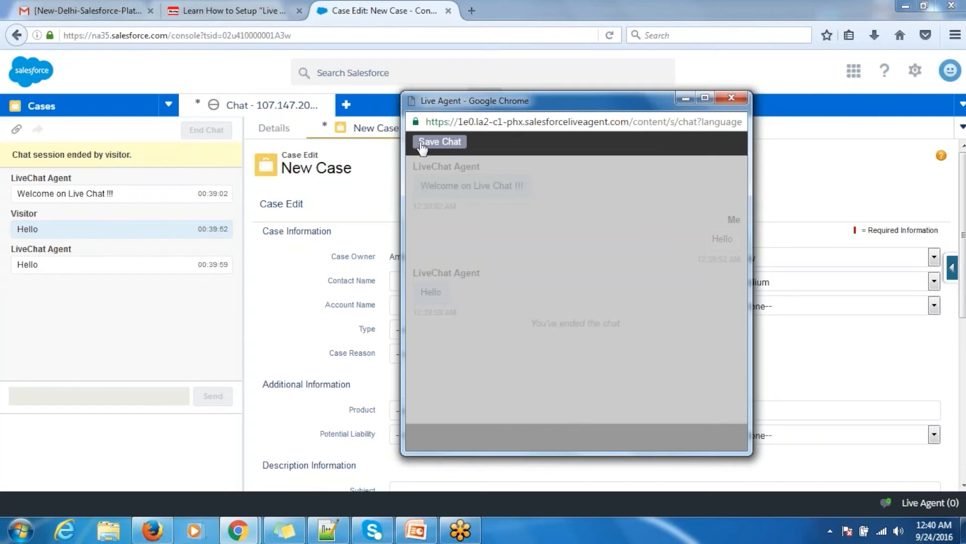
left_click(448, 146)
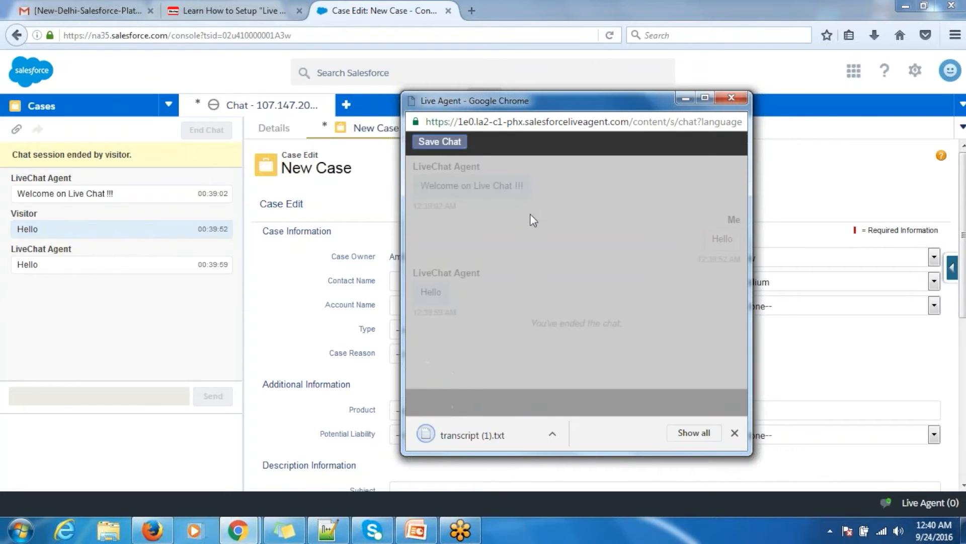
Open the downloaded transcript (1).txt, review the logged messages, and close both the transcript and the visitor's chat window.
left_click(475, 436)
left_click_drag(767, 170, 452, 151)
left_click(535, 179)
left_click_drag(761, 171, 473, 146)
left_click(491, 160)
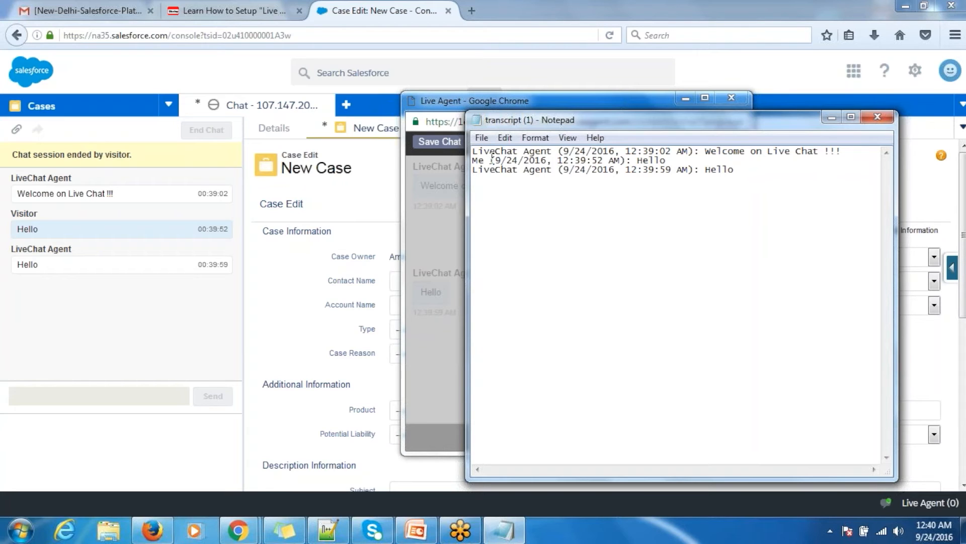
left_click(732, 98)
left_click(732, 98)
left_click(876, 116)
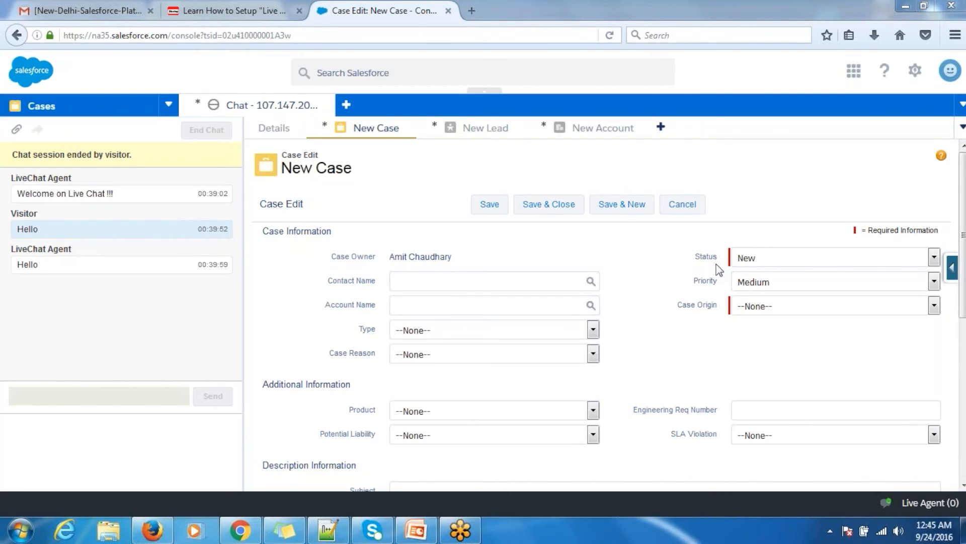
Switch to the PowerPoint presentation and go back through the slides to the Live Agent Setup overview.
left_click(430, 535)
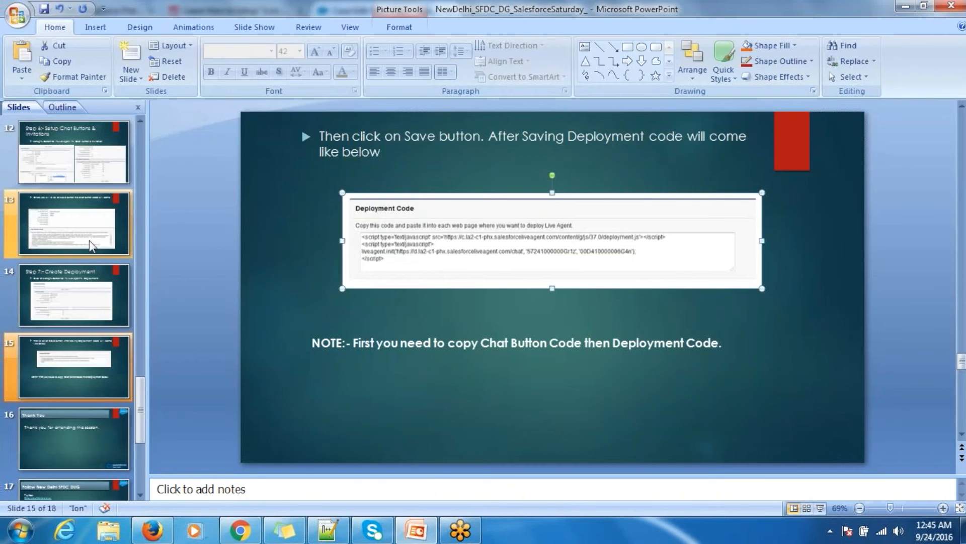
left_click(90, 242)
key("Up")
key("Up")
key("Up")
key("Up")
key("Up")
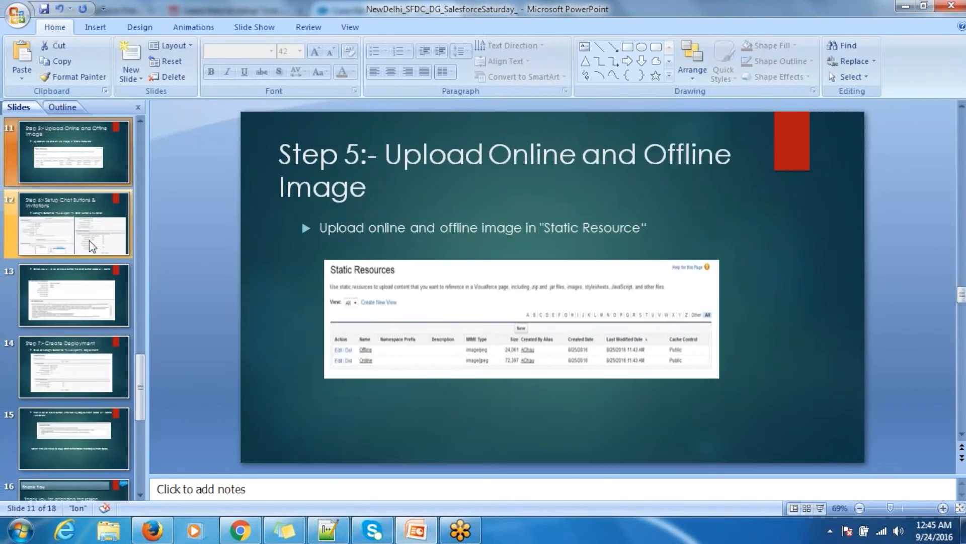
key("Up")
key("Up")
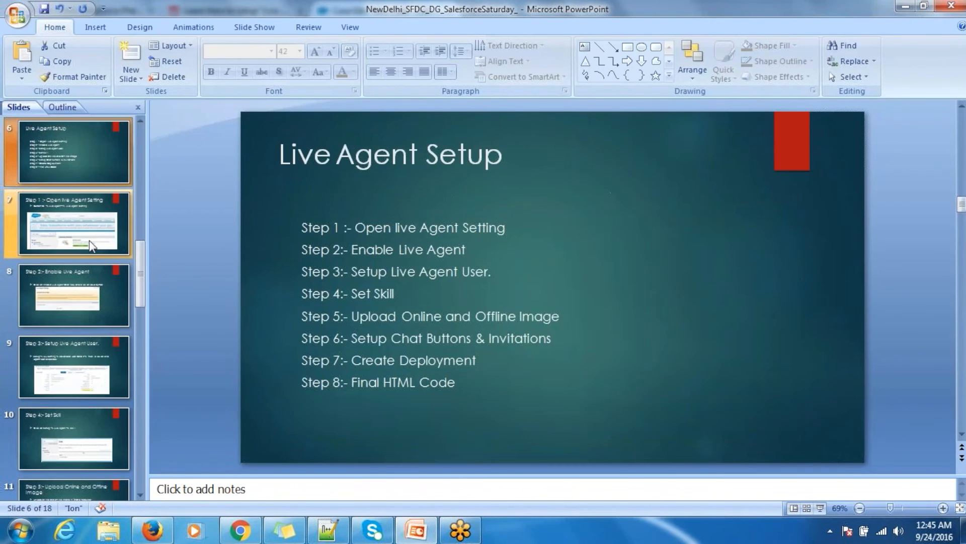
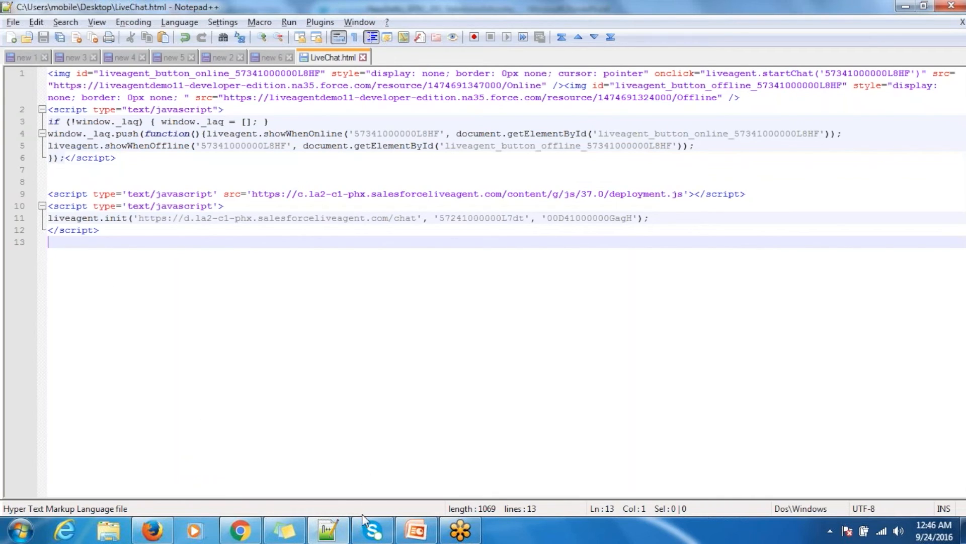
left_click(343, 529)
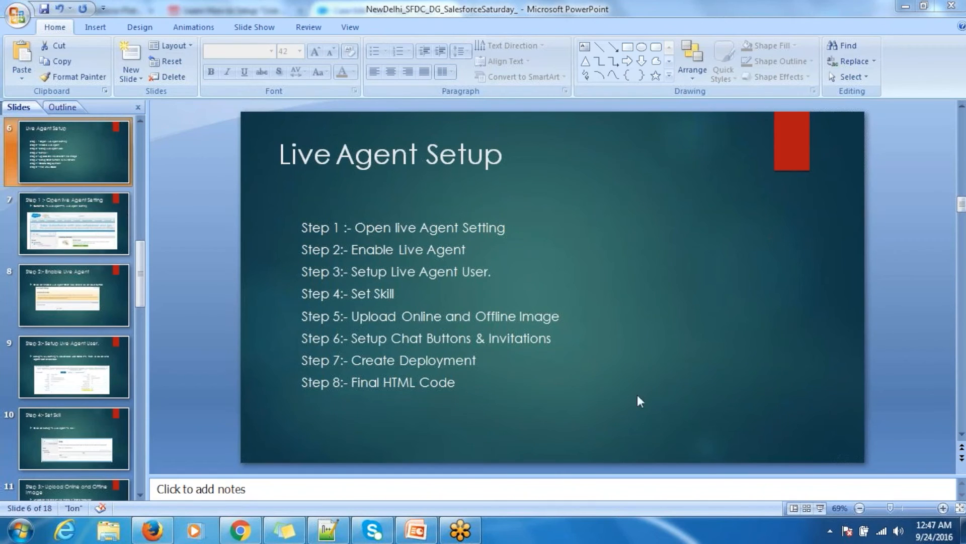
mouse_move(405, 532)
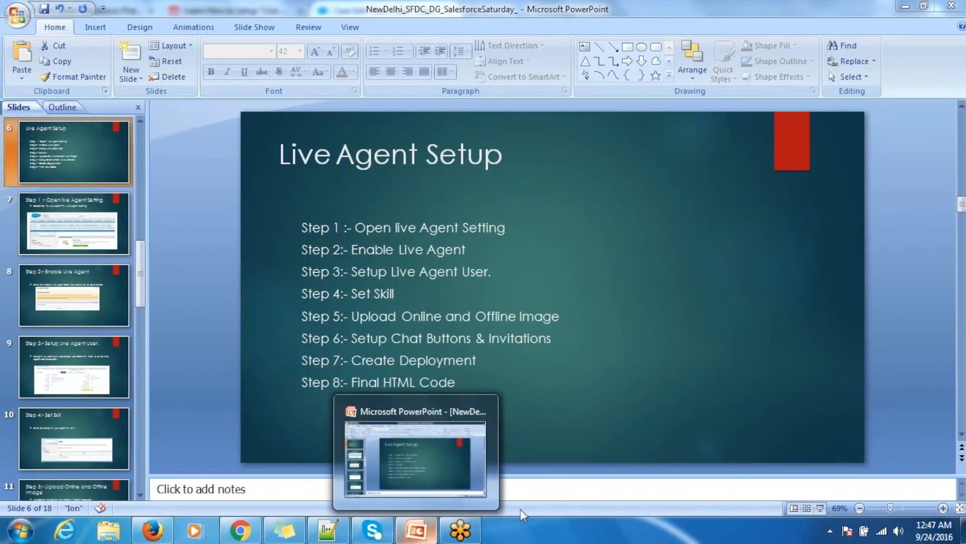
left_click(963, 530)
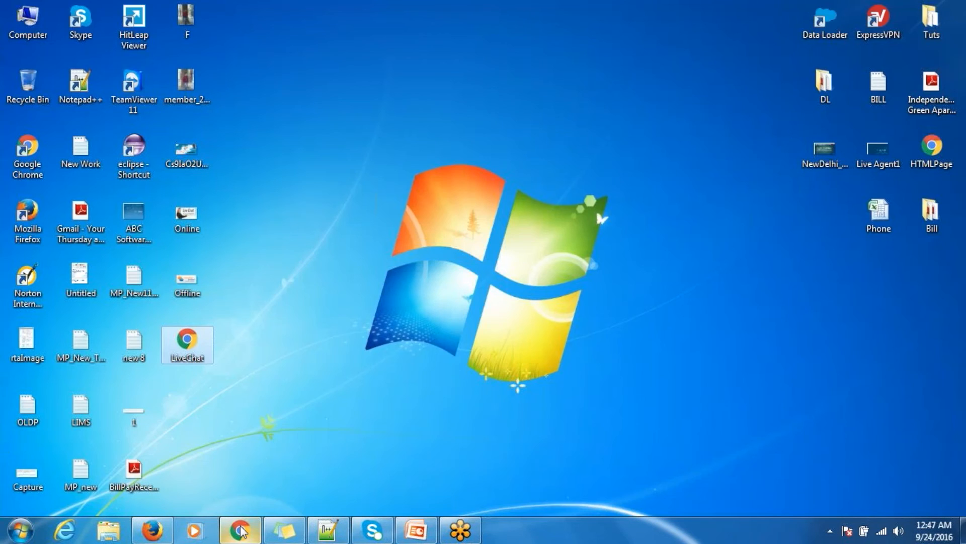
mouse_move(242, 531)
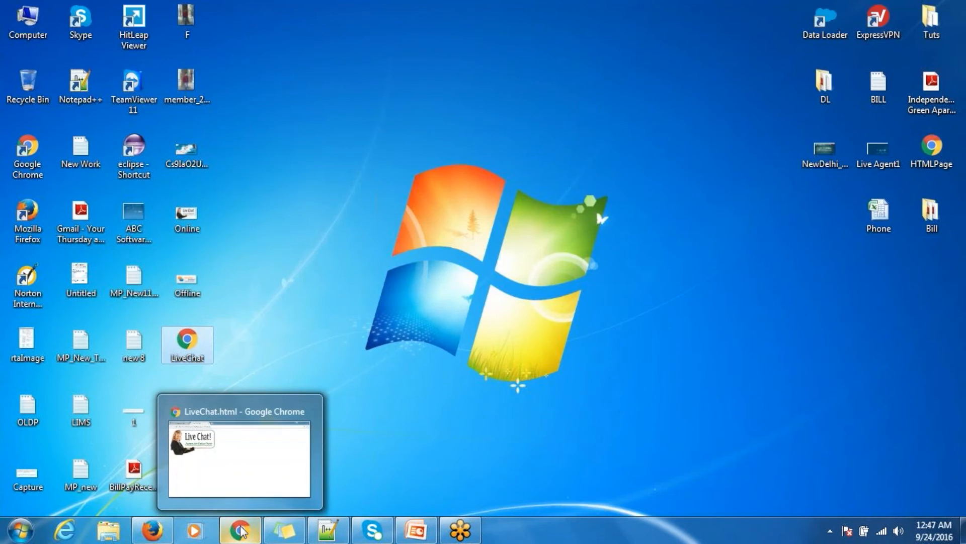
left_click(955, 324)
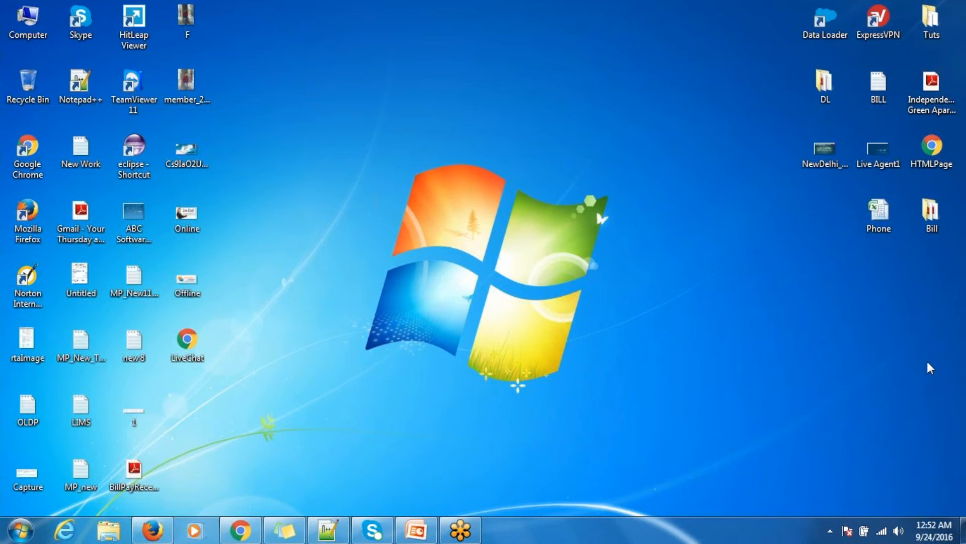
left_click(163, 519)
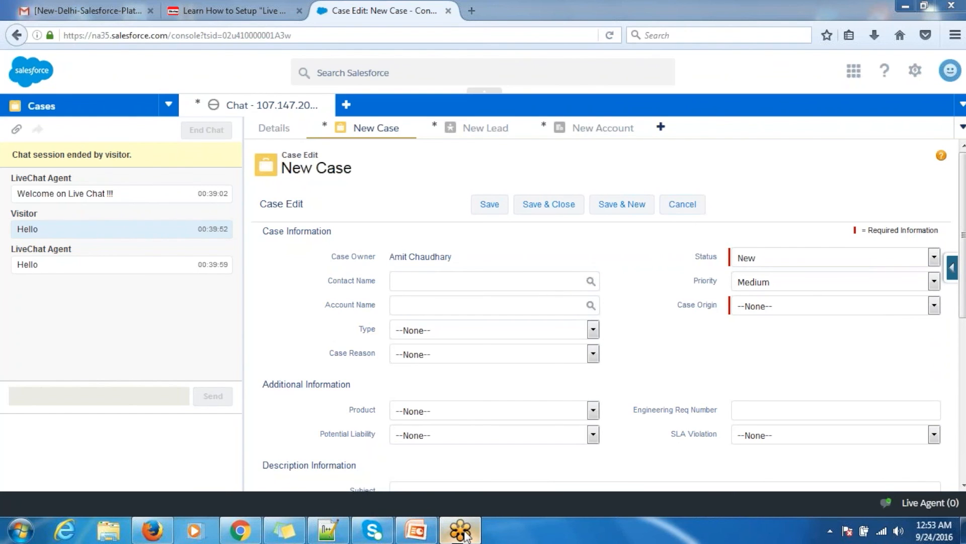
Switch to the PowerPoint presentation and page forward through the remaining slides to the closing Reach out to me slide.
left_click(414, 532)
key("Down")
key("Down")
key("Down")
key("Down")
key("Down")
key("Down")
key("Down")
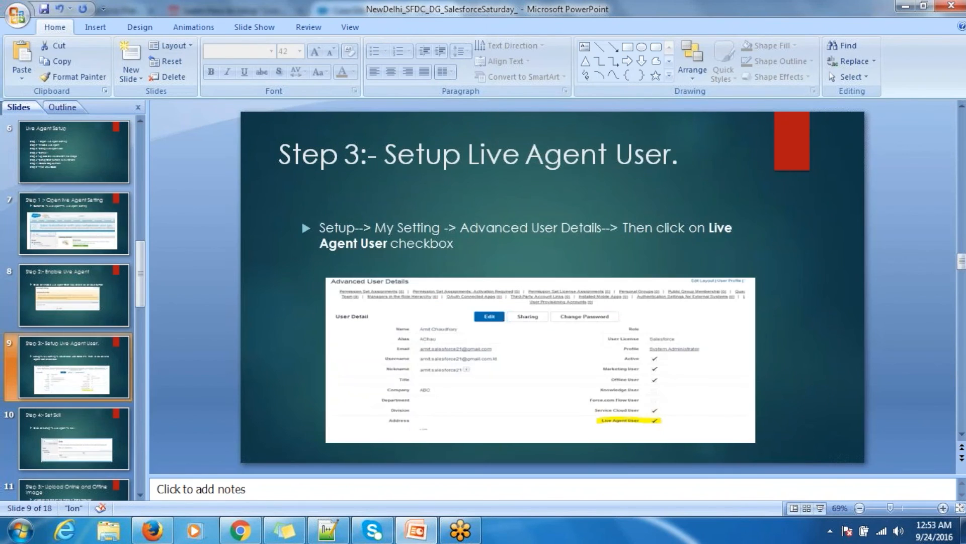
key("Down")
key("Down")
key("Down")
key("Down")
key("Down")
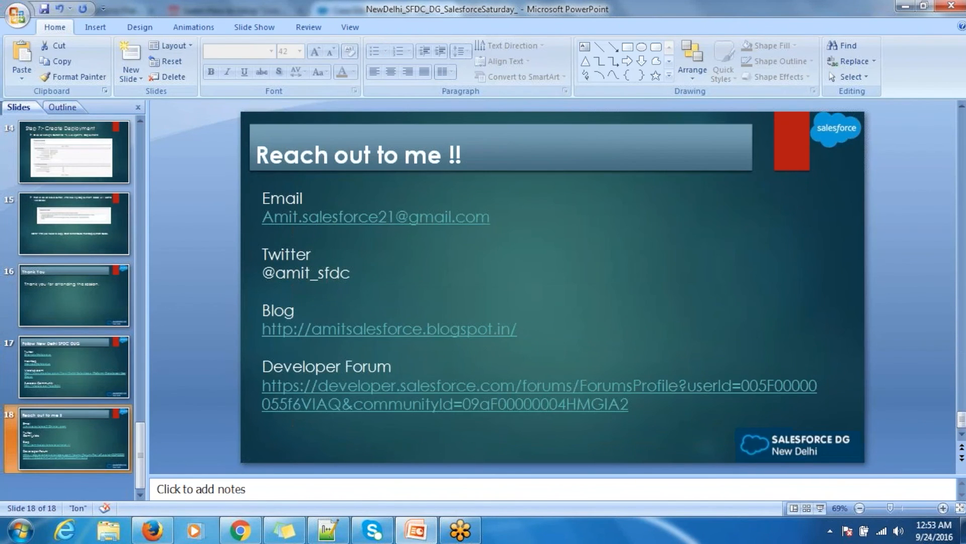